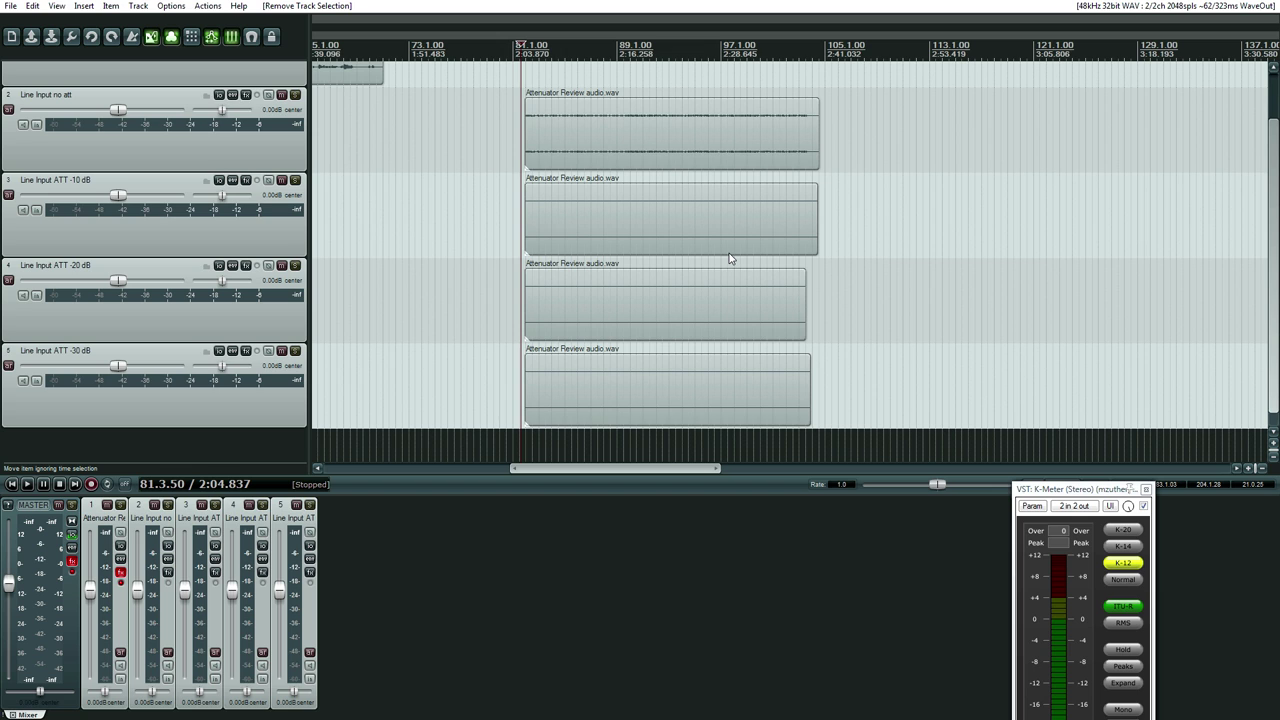
- Play the four line-input recordings together while raising the master volume, and stop playback after listening
{"action": "key", "text": "space"}
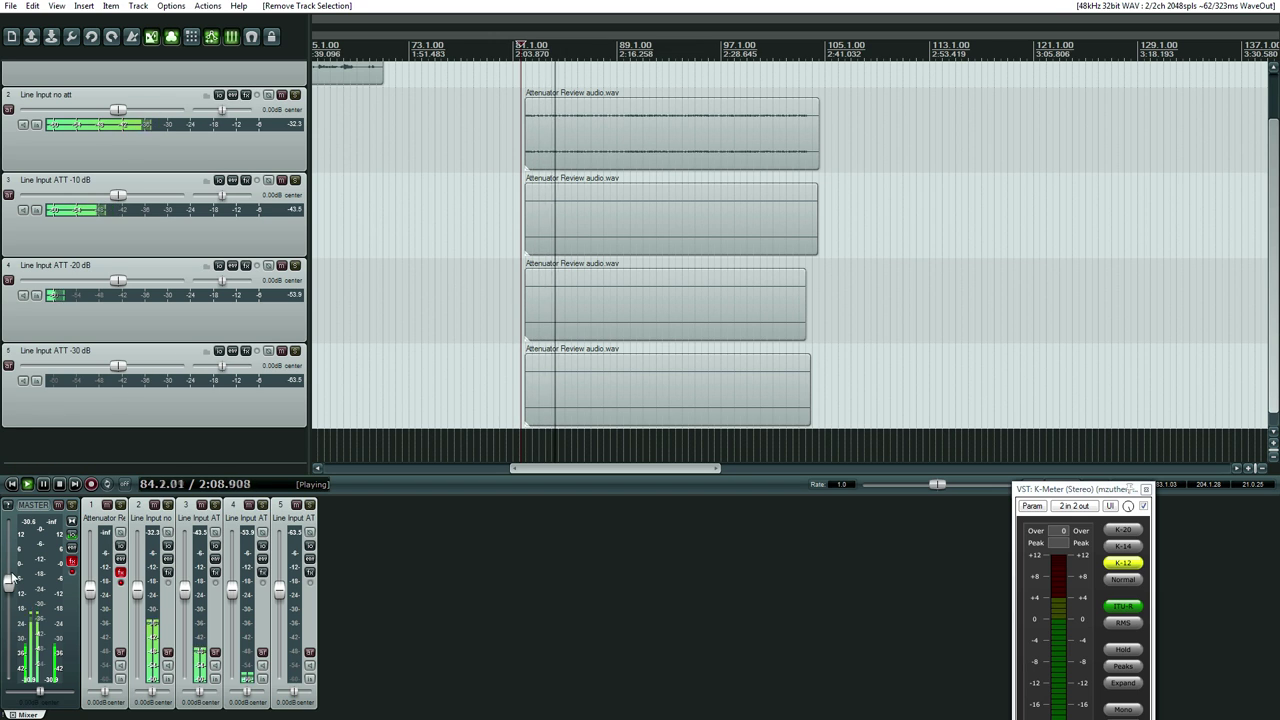
{"action": "left_click_drag", "start_coordinate": [8, 583], "coordinate": [8, 520]}
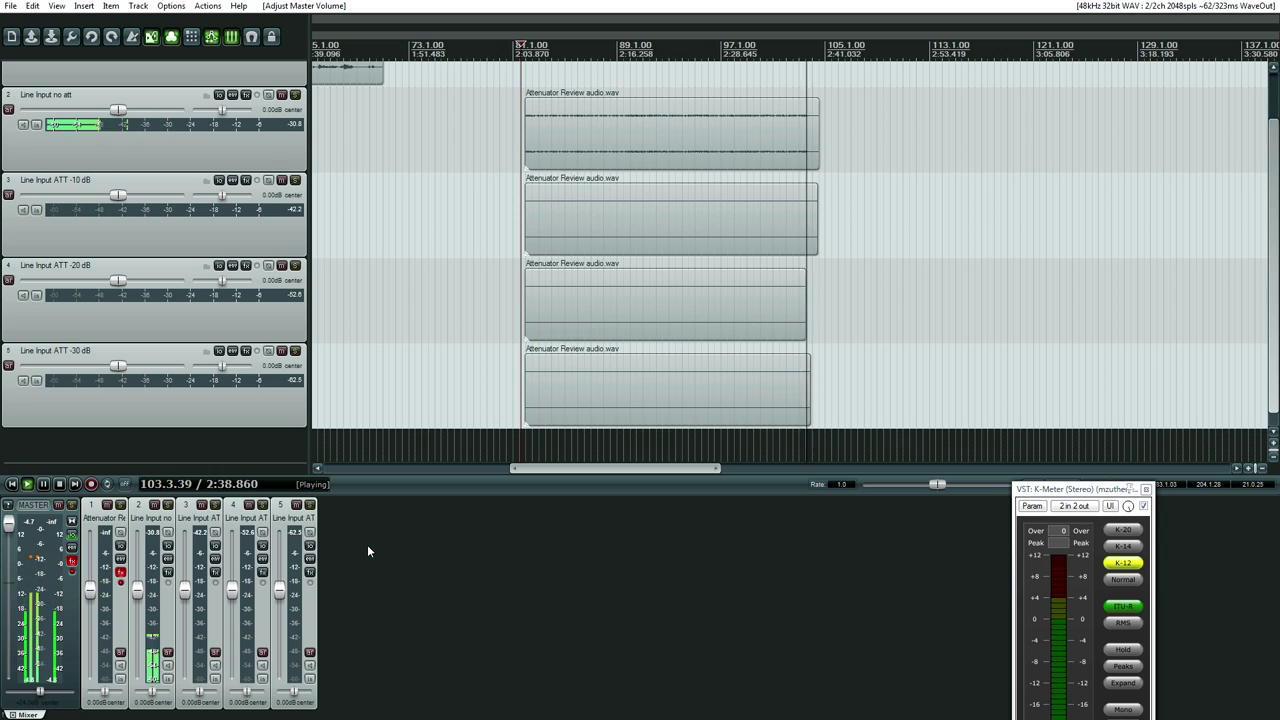
{"action": "key", "text": "space"}
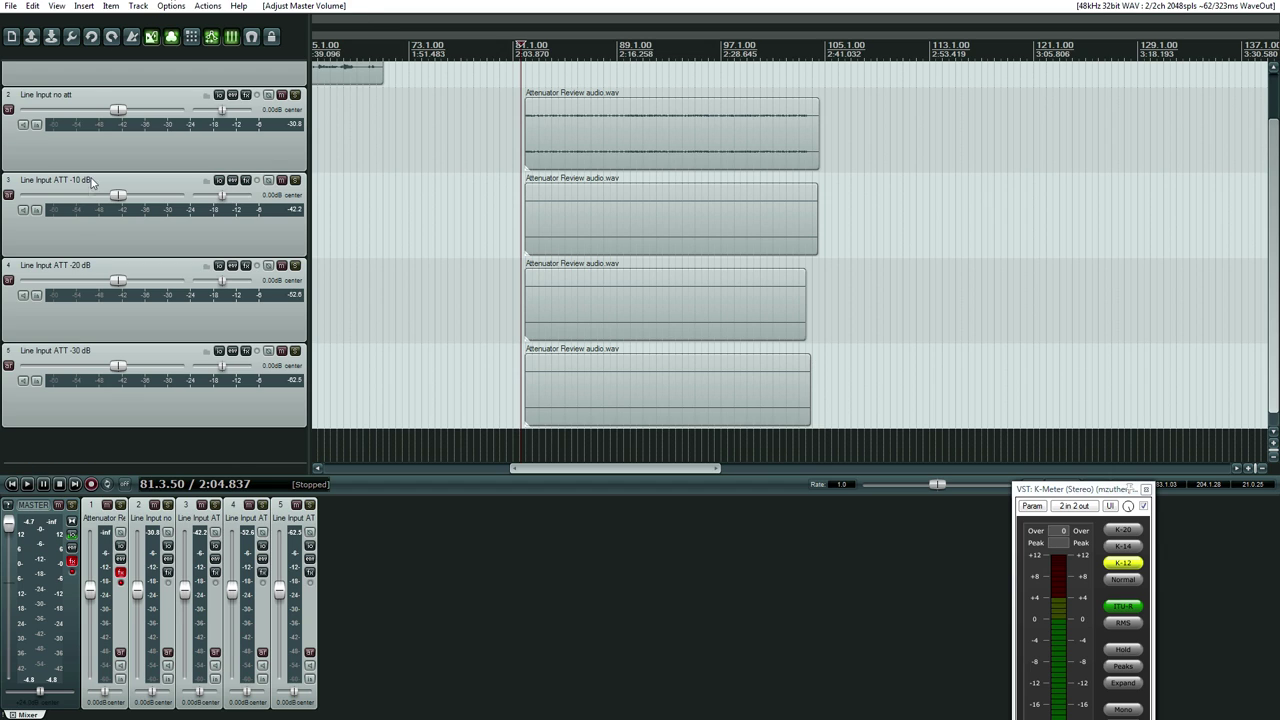
- Solo the Line Input no att track and set its volume to -10 dB
{"action": "left_click_drag", "start_coordinate": [116, 281], "coordinate": [89, 288]}
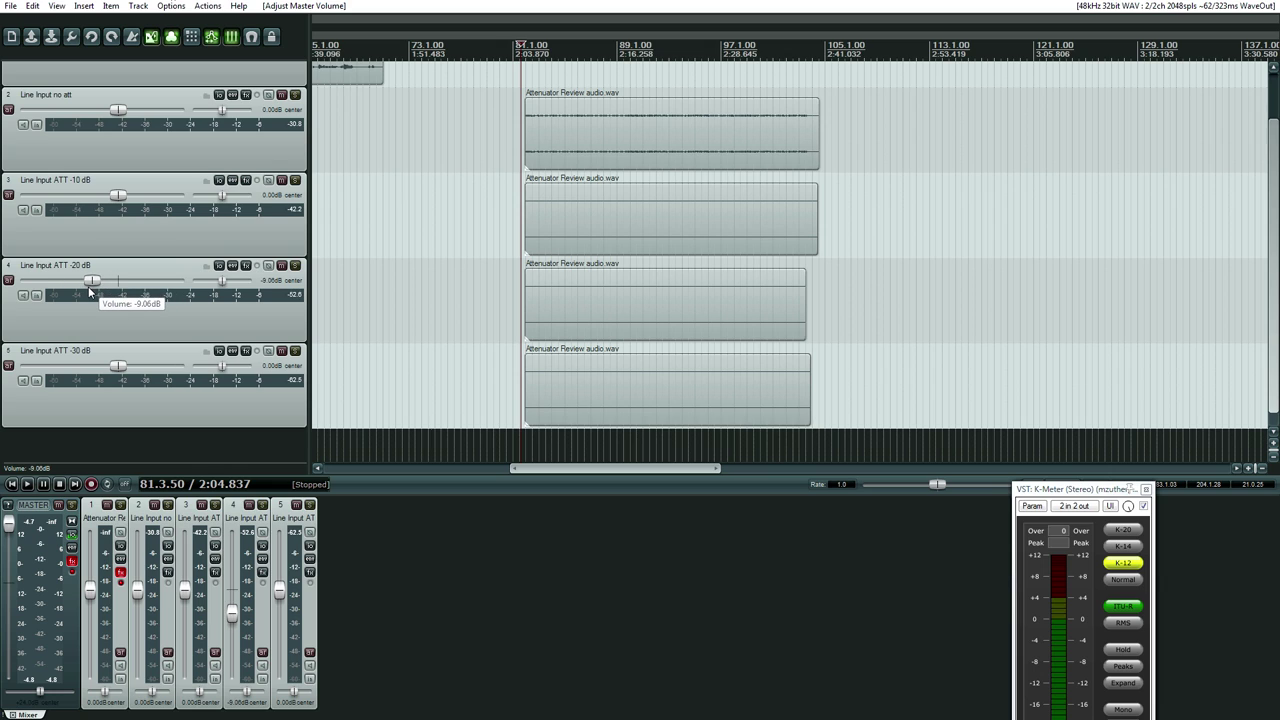
{"action": "double_click", "coordinate": [90, 288]}
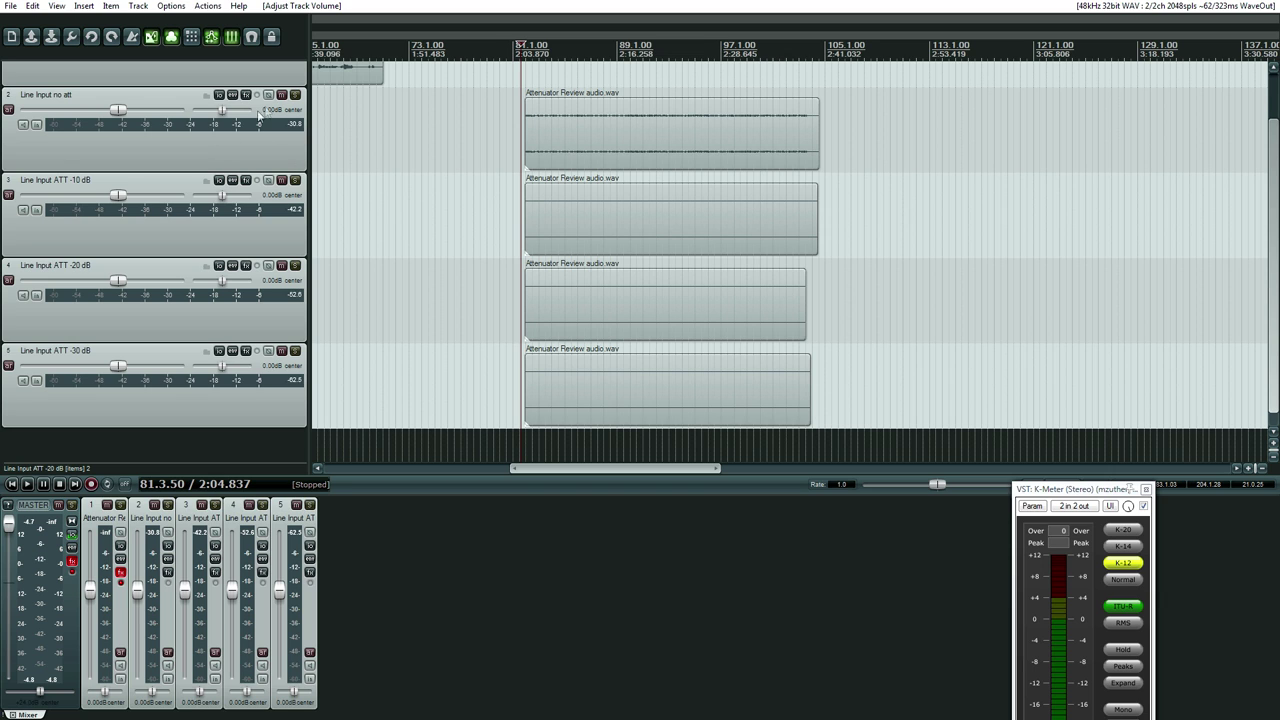
{"action": "left_click", "coordinate": [294, 96]}
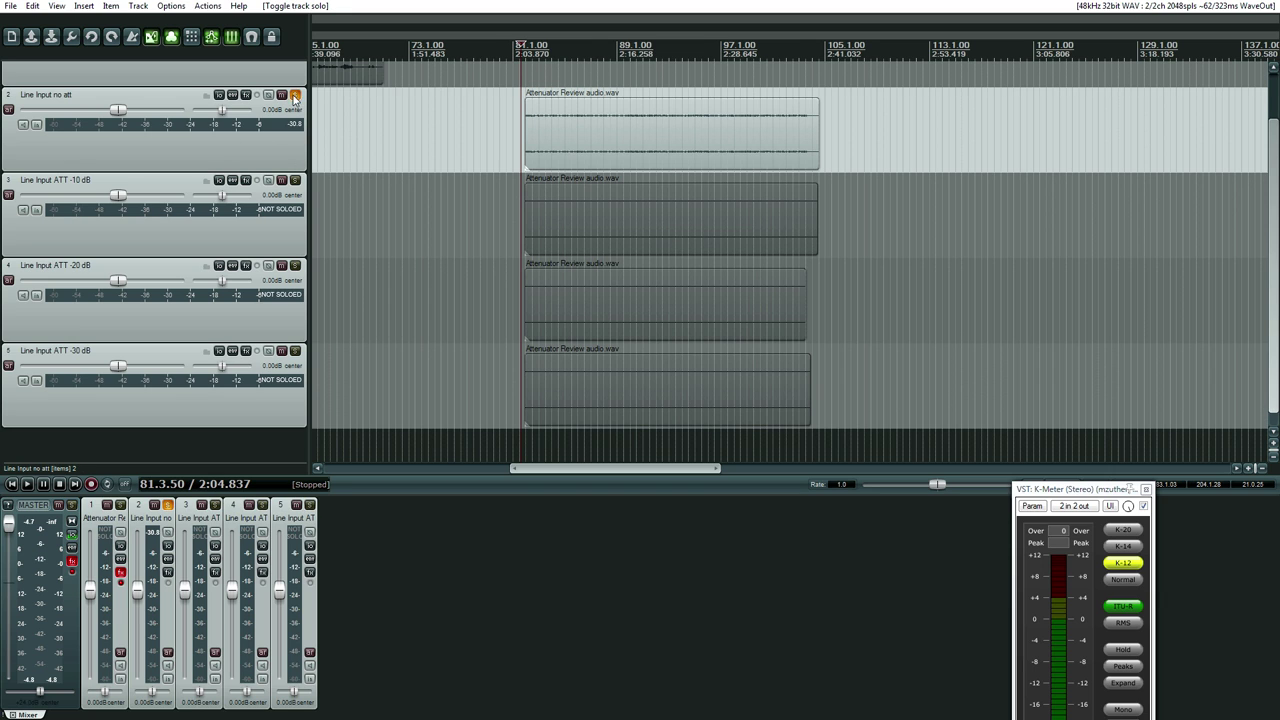
{"action": "right_click", "coordinate": [118, 112]}
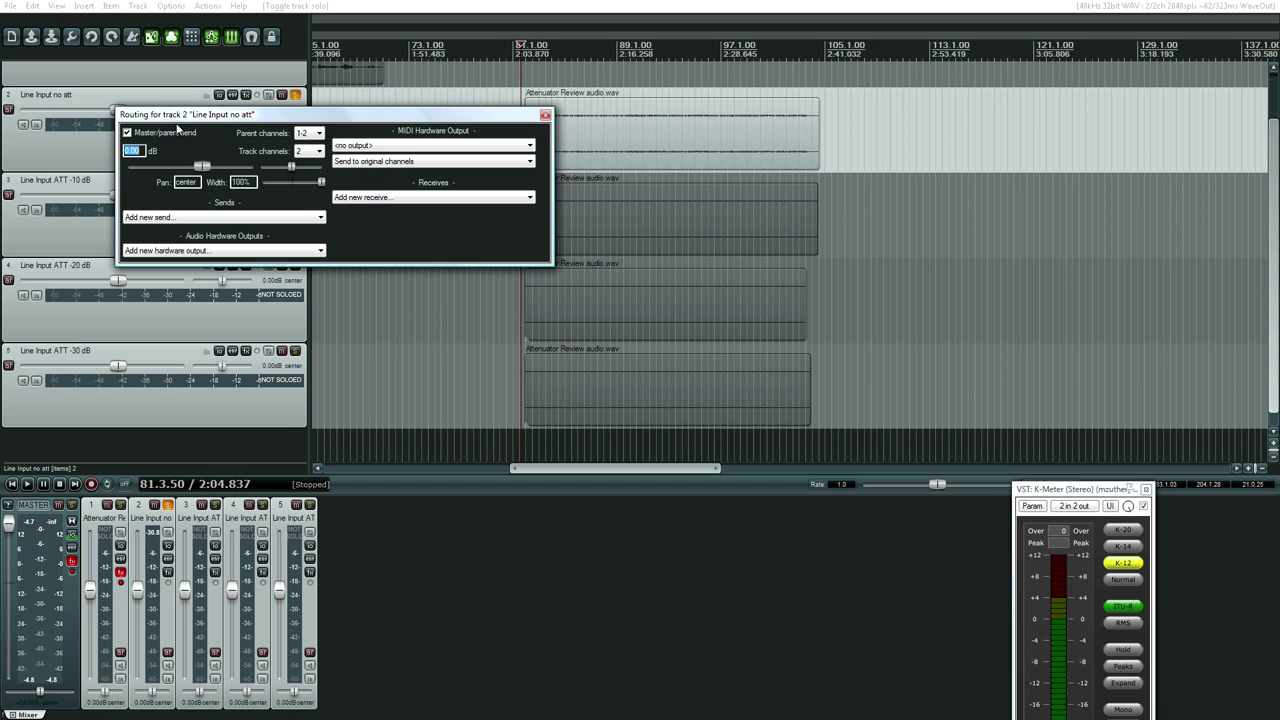
{"action": "type", "text": "-10"}
{"action": "key", "text": "Return"}
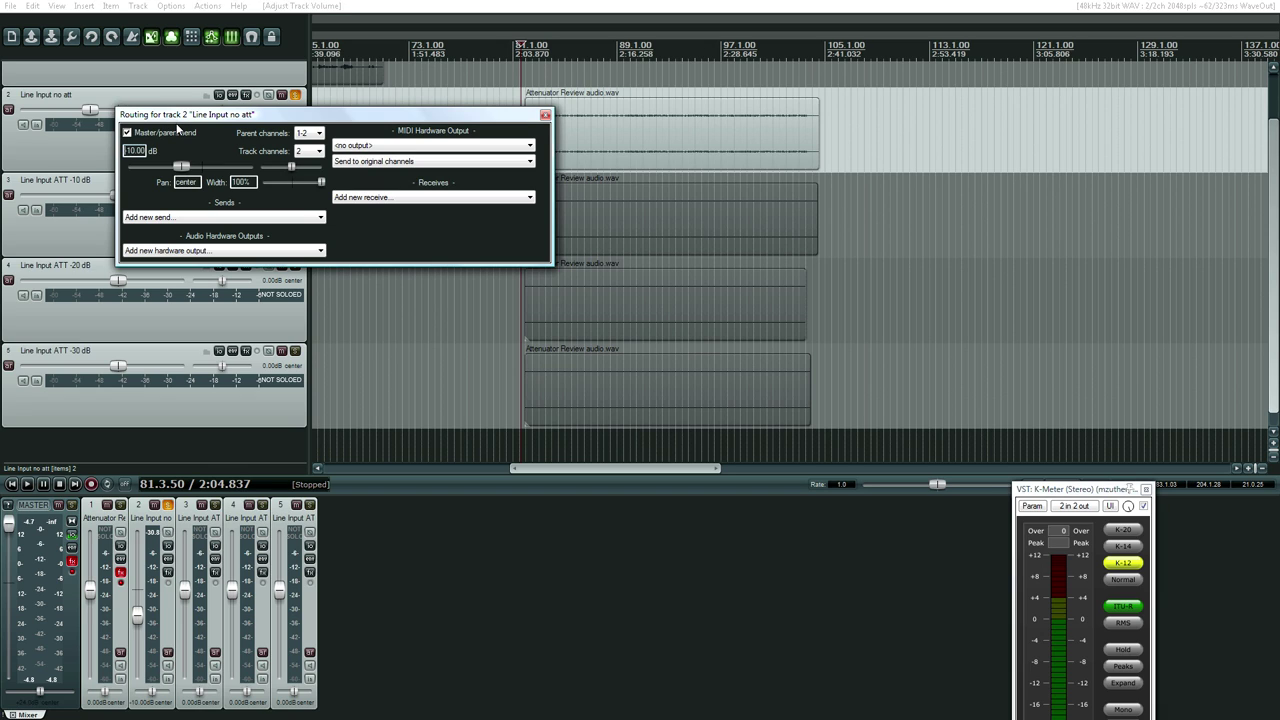
{"action": "left_click", "coordinate": [545, 115]}
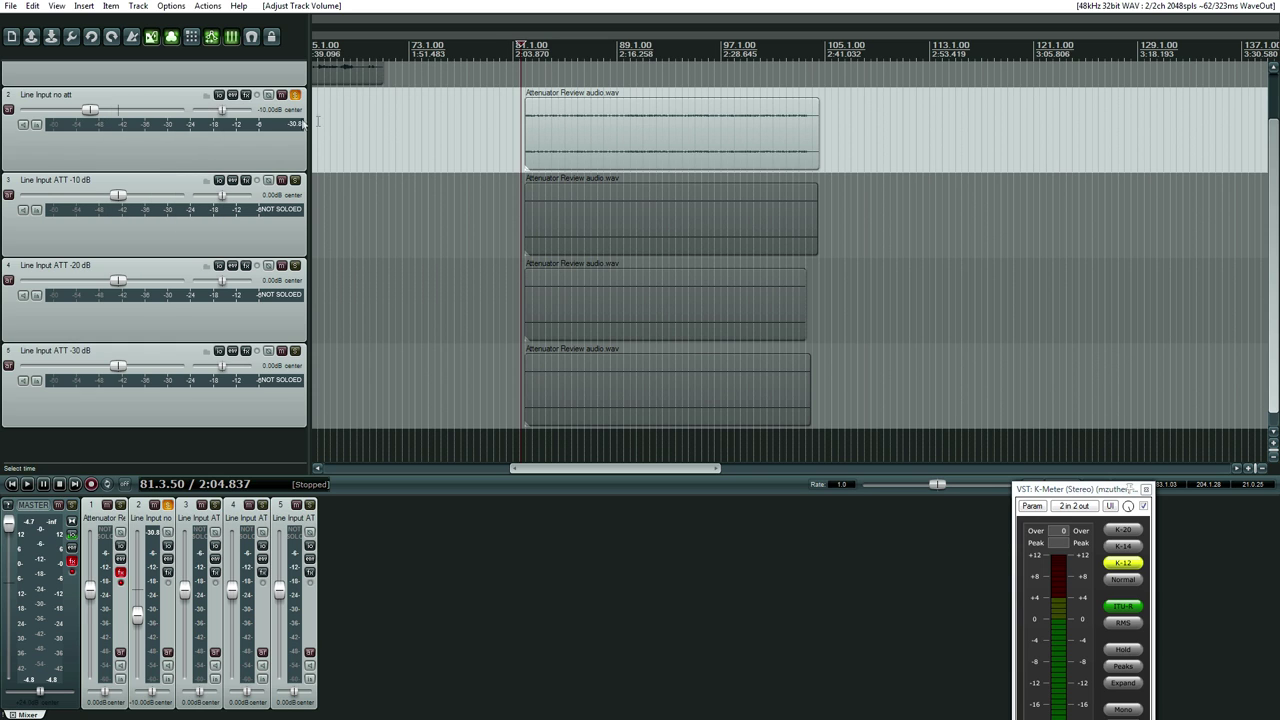
- Reset the soloed track's peak reading and play its recording from just before the clip to check the level
{"action": "left_click", "coordinate": [298, 125]}
{"action": "left_click", "coordinate": [516, 155]}
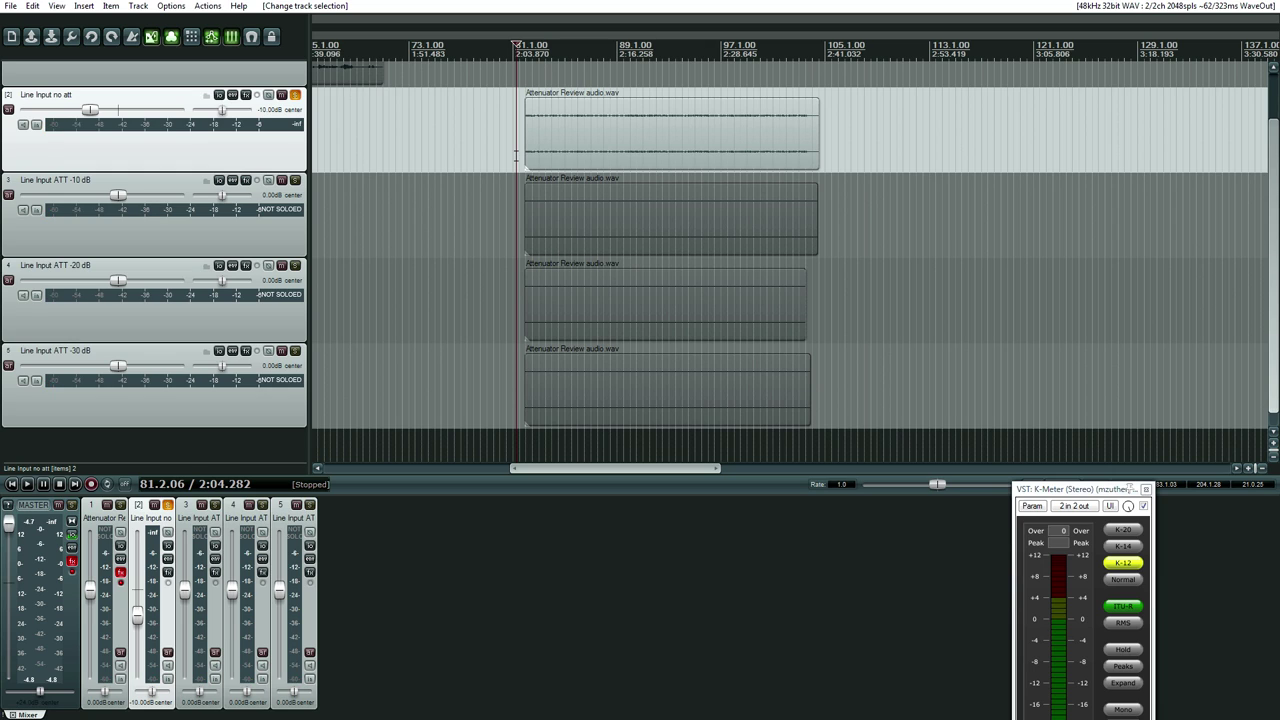
{"action": "key", "text": "space"}
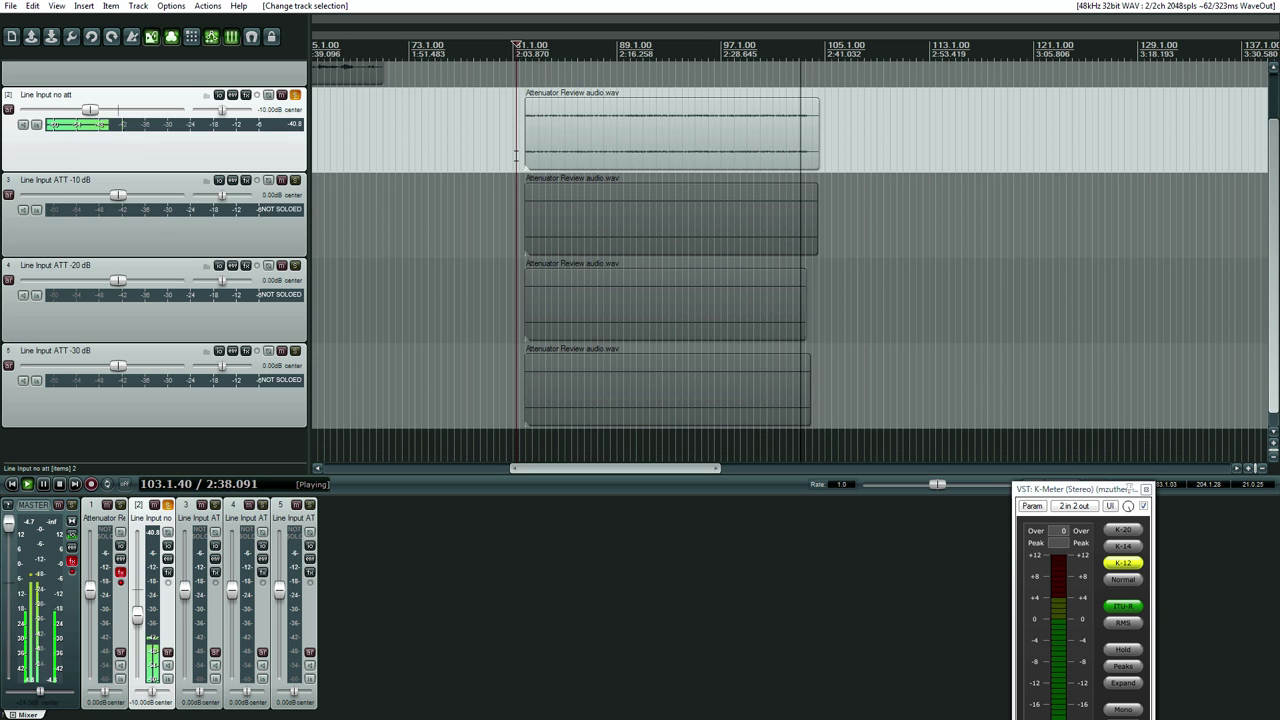
{"action": "key", "text": "space"}
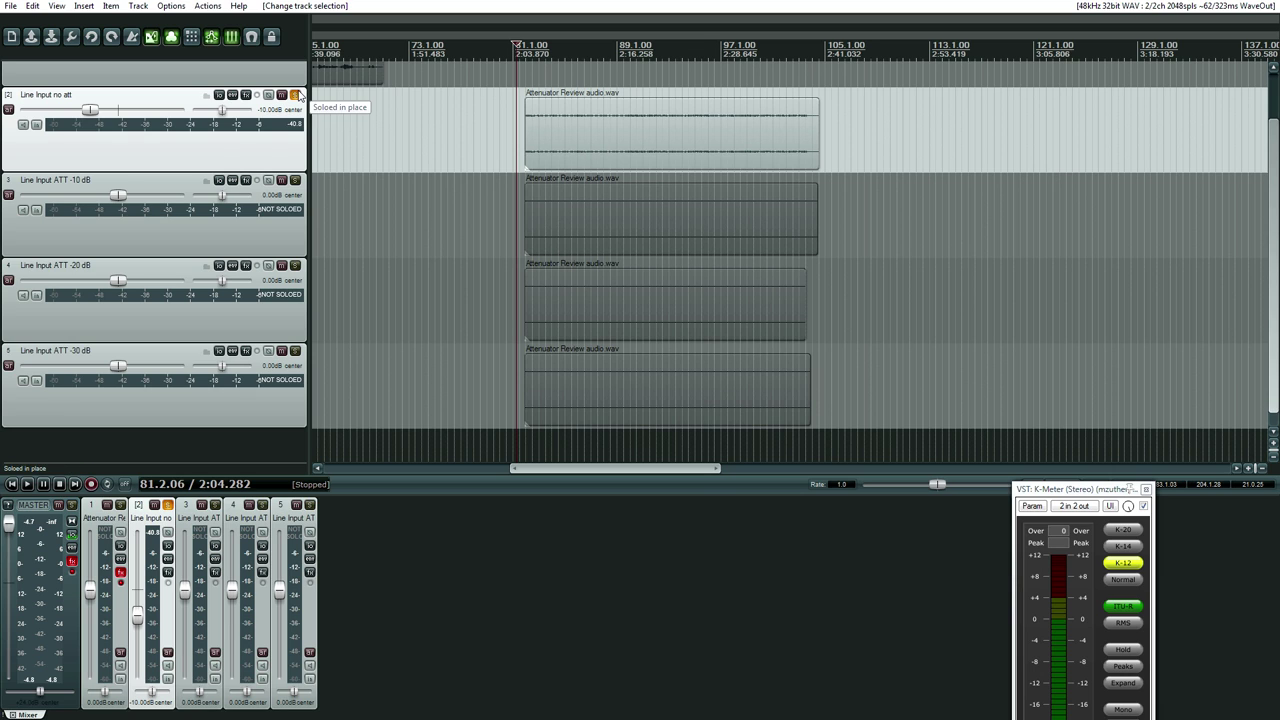
- Unsolo the Line Input no att track and set its volume to +30 dB
{"action": "left_click", "coordinate": [295, 95]}
{"action": "double_click", "coordinate": [92, 109]}
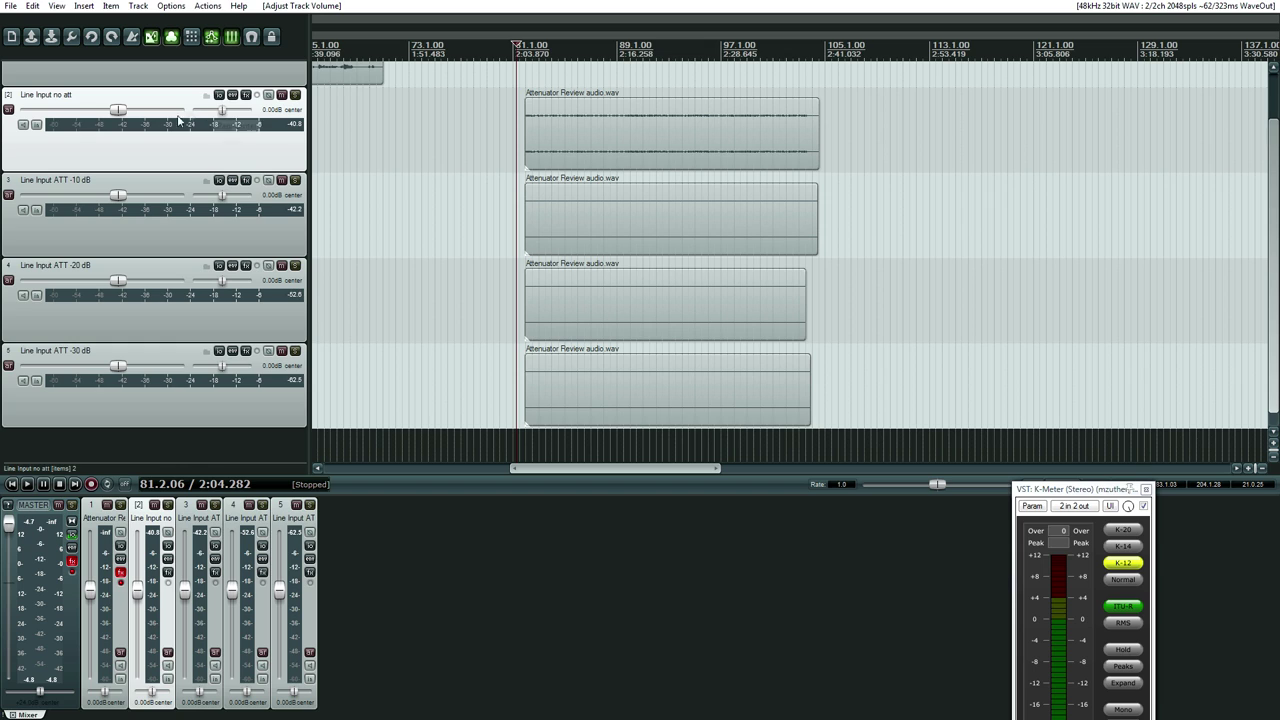
{"action": "right_click", "coordinate": [119, 111]}
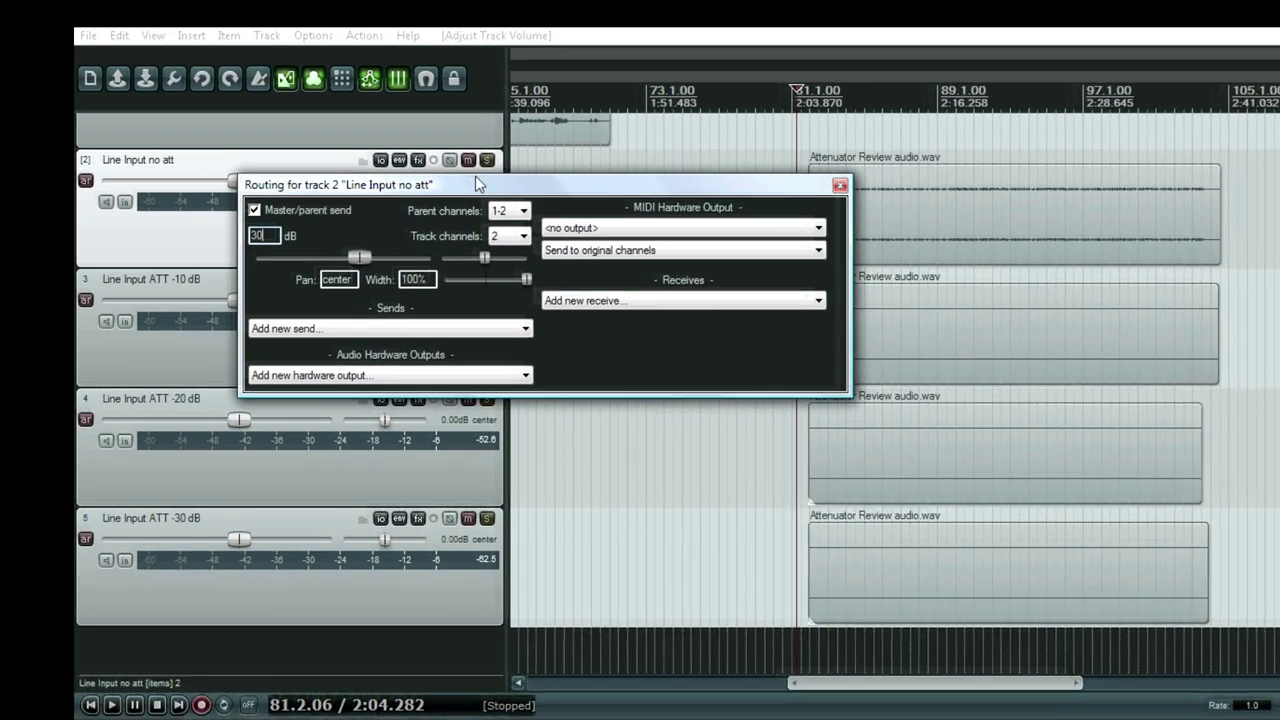
{"action": "type", "text": "30"}
{"action": "key", "text": "Return"}
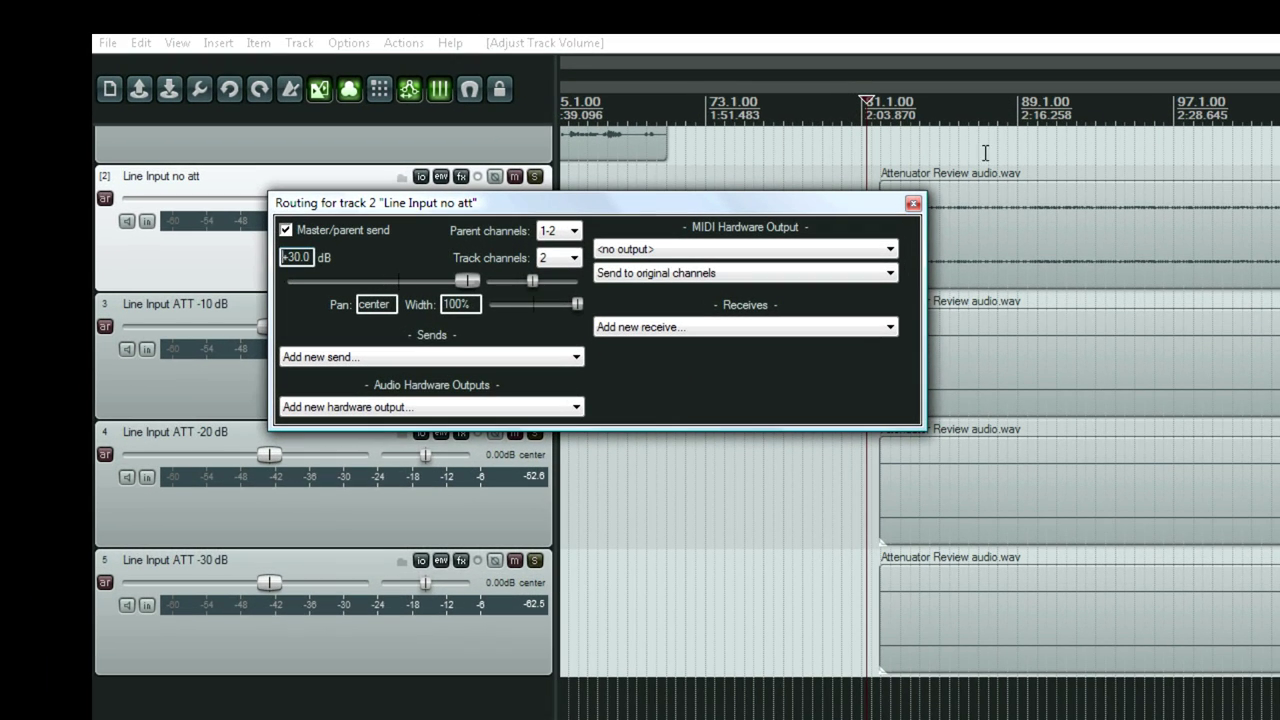
{"action": "left_click", "coordinate": [913, 203]}
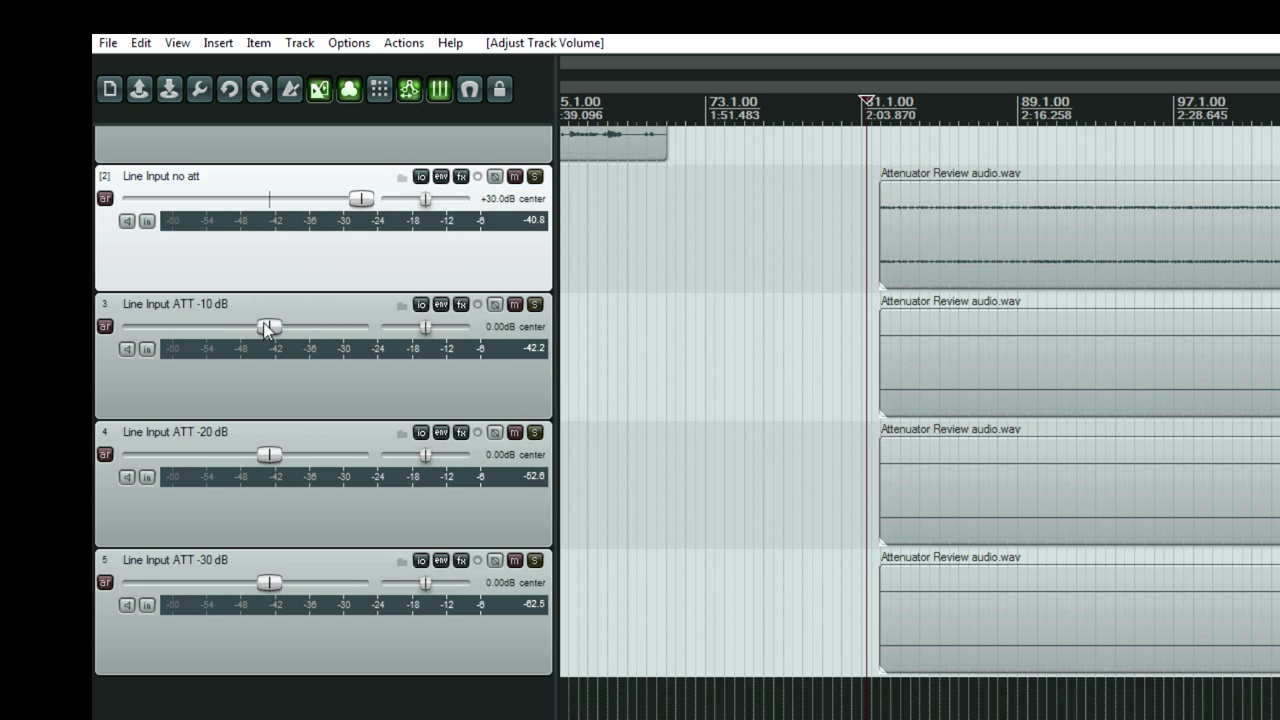
{"action": "mouse_move", "coordinate": [269, 330]}
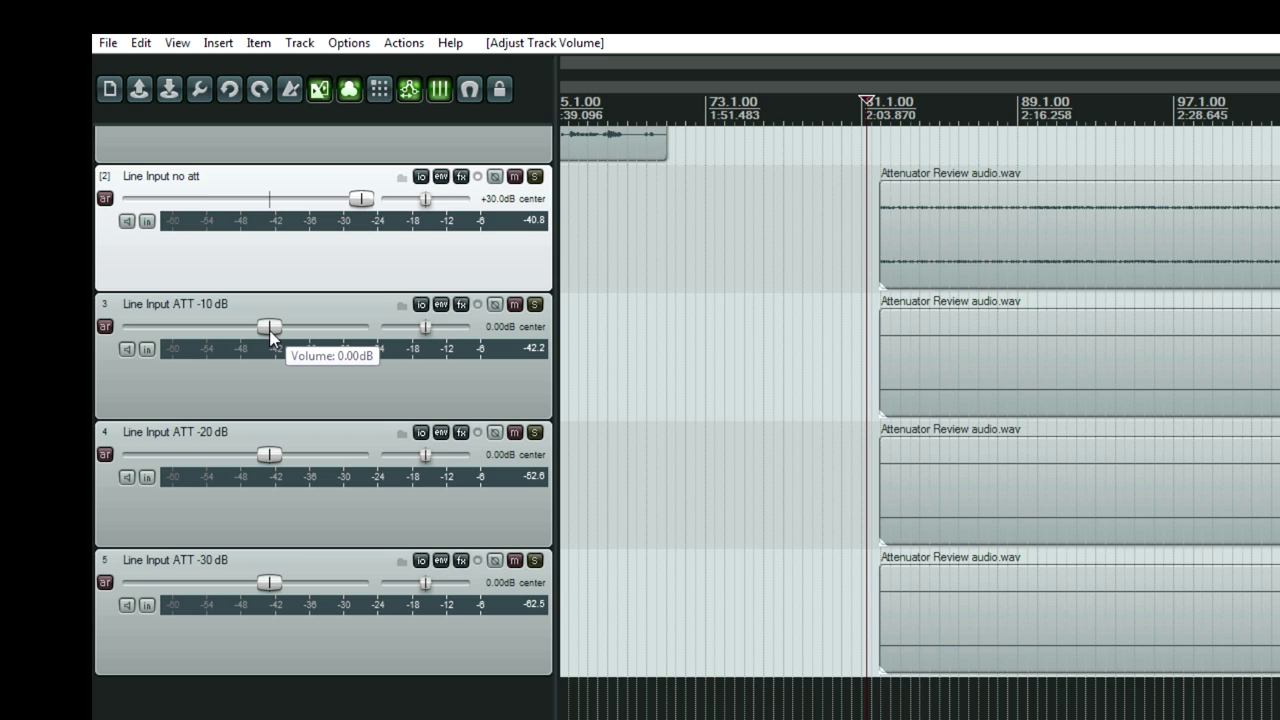
- Stagger the ATT -10 dB, -20 dB and -30 dB clips so they follow one another after the no att clip
{"action": "left_click_drag", "start_coordinate": [967, 365], "coordinate": [1279, 365]}
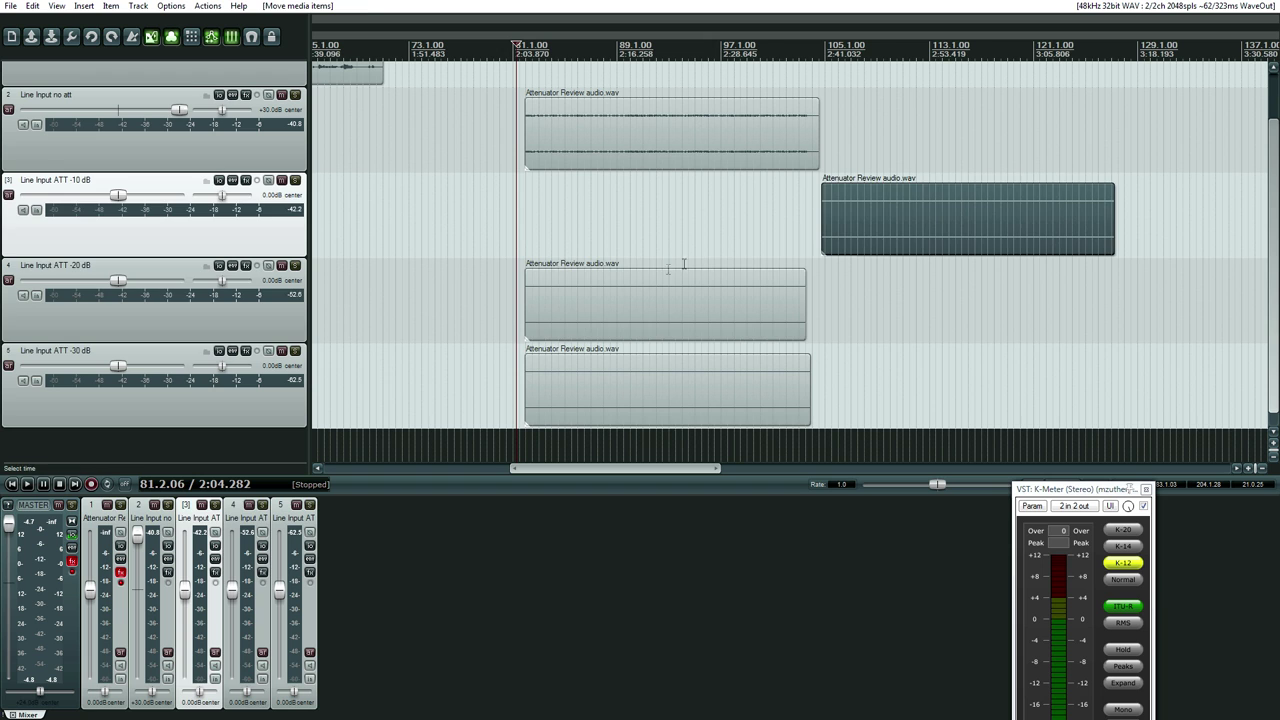
{"action": "left_click_drag", "start_coordinate": [614, 300], "coordinate": [1203, 305]}
{"action": "left_click_drag", "start_coordinate": [637, 478], "coordinate": [712, 478]}
{"action": "left_click_drag", "start_coordinate": [397, 410], "coordinate": [1049, 404]}
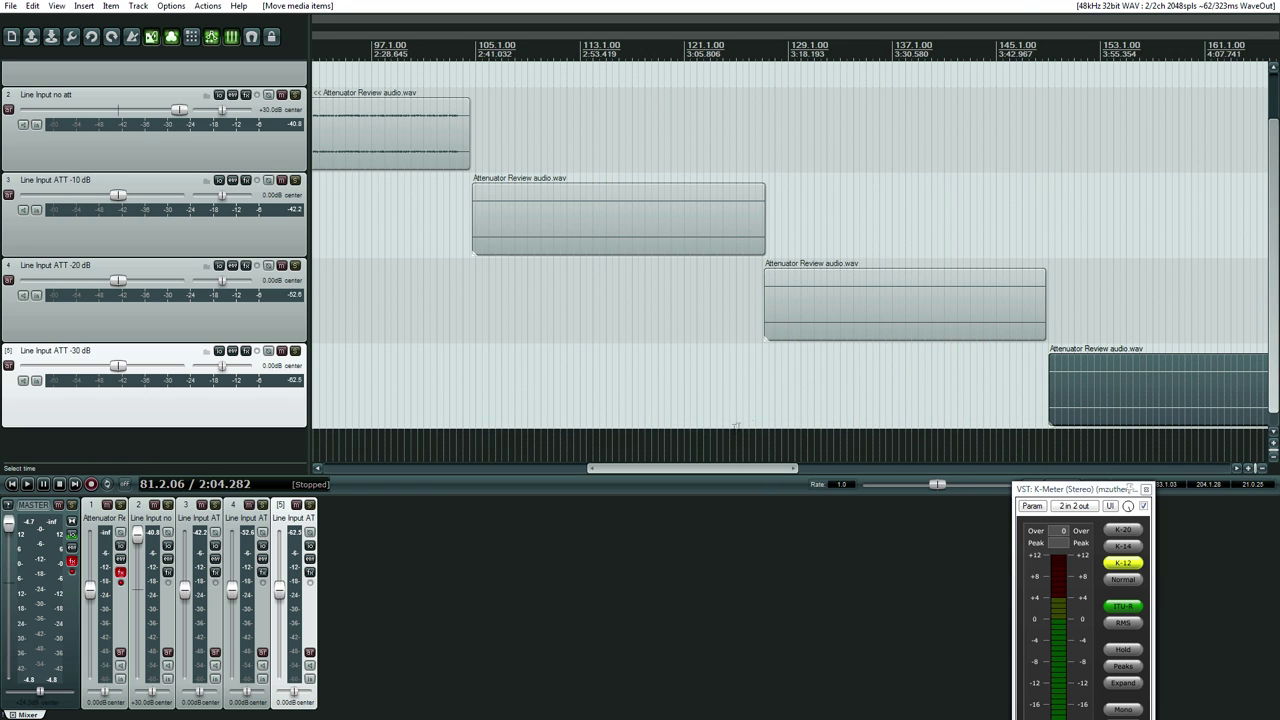
{"action": "left_click_drag", "start_coordinate": [665, 468], "coordinate": [615, 468]}
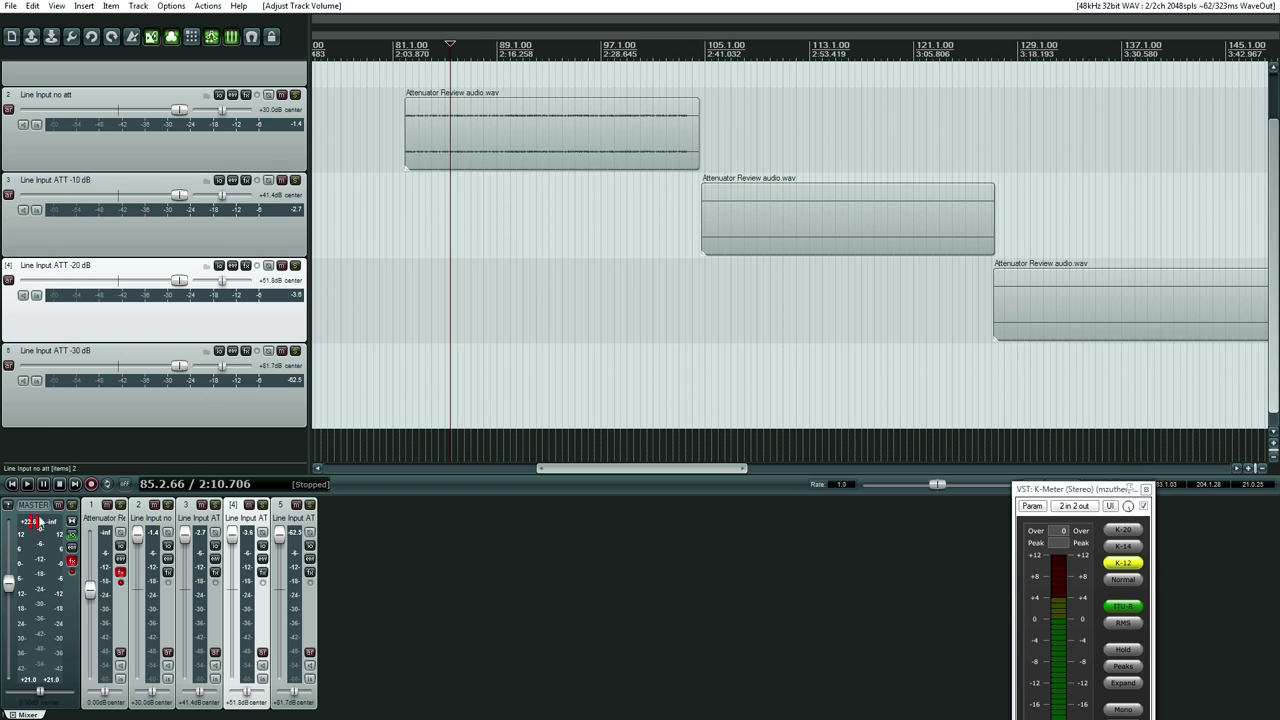
- Clear the master peak reading and play the no att clip from just before its start to check its level
{"action": "left_click", "coordinate": [36, 521]}
{"action": "left_click", "coordinate": [399, 234]}
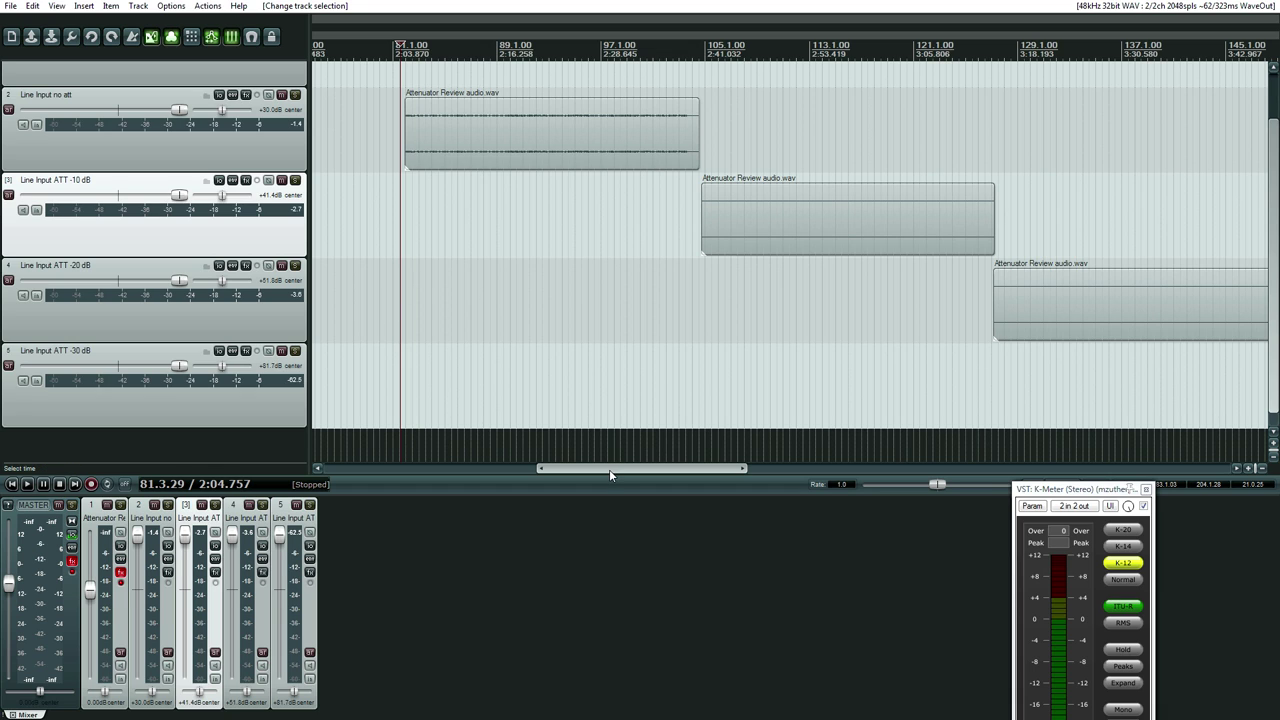
{"action": "left_click_drag", "start_coordinate": [609, 469], "coordinate": [607, 472]}
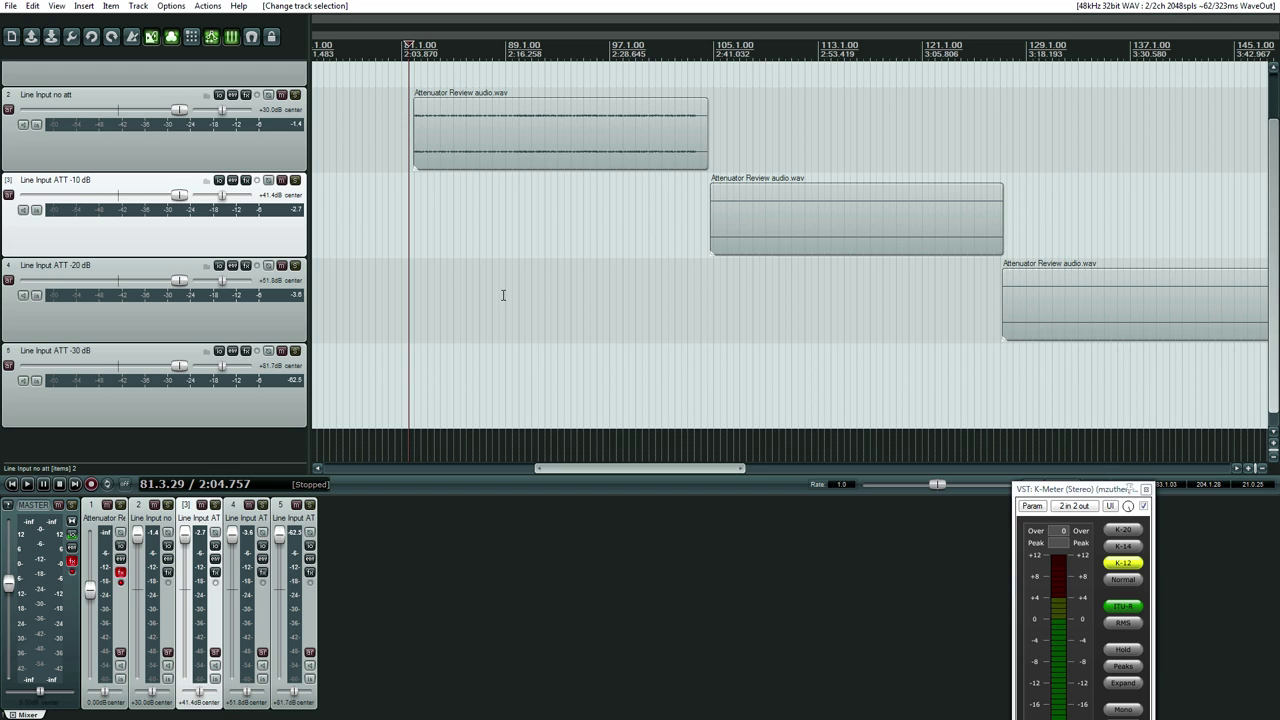
{"action": "key", "text": "space"}
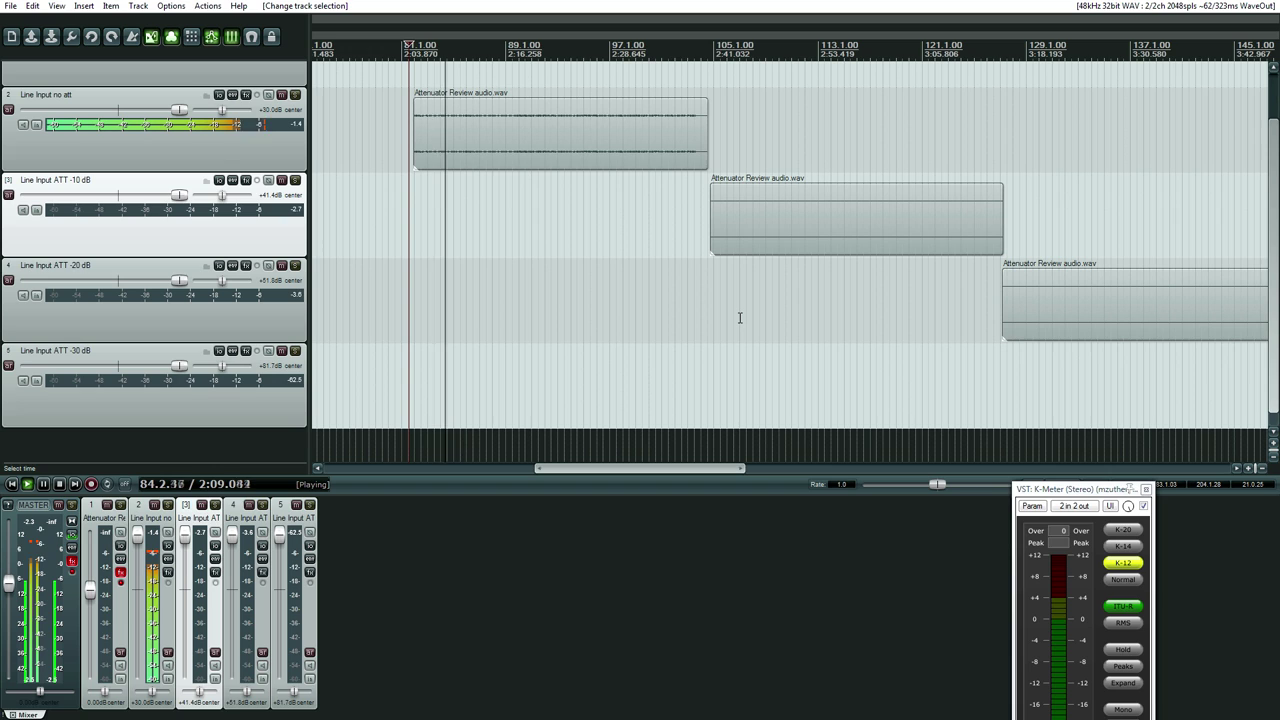
{"action": "key", "text": "space"}
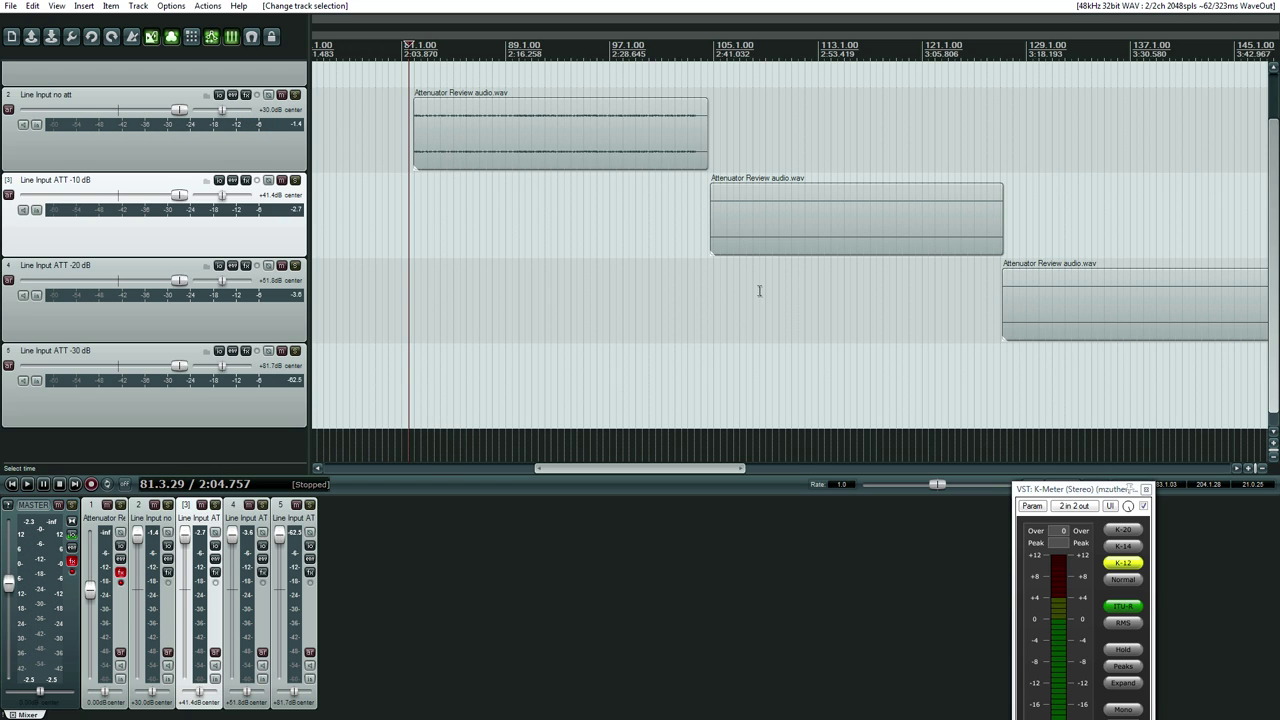
- Play the ATT -10 dB clip and switch between it and the no att clip to compare their noise
{"action": "left_click", "coordinate": [711, 281]}
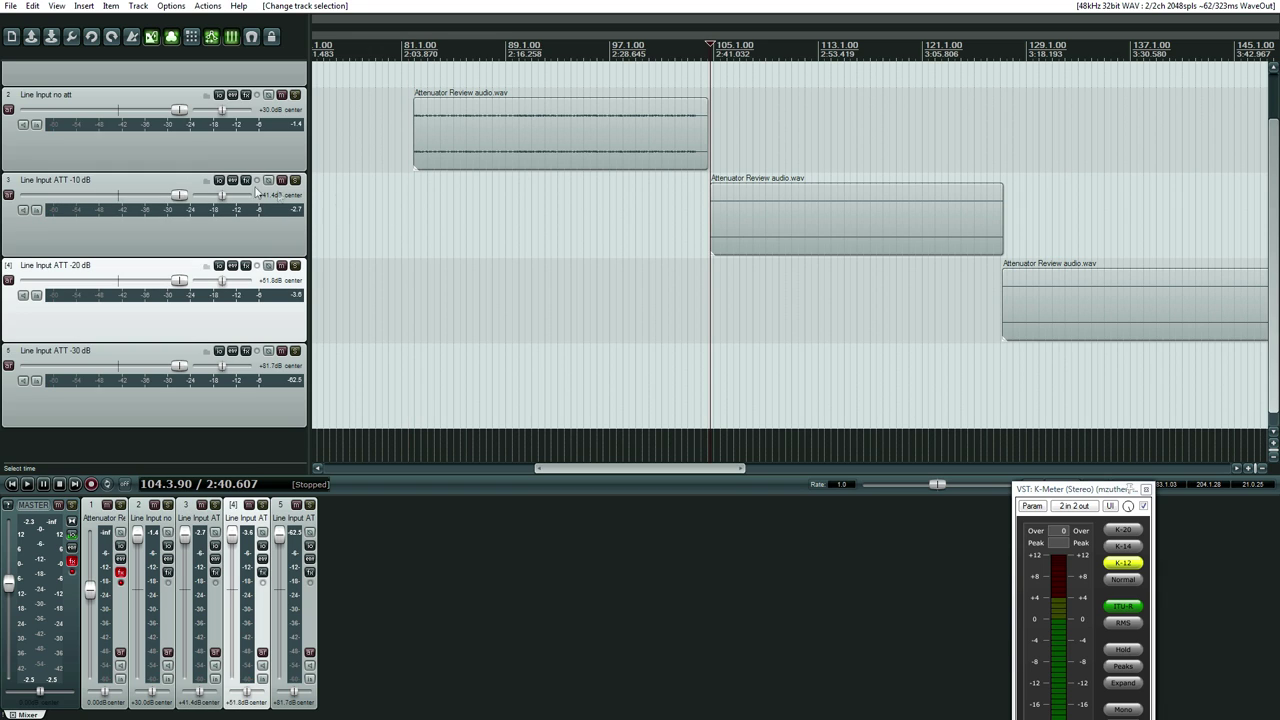
{"action": "mouse_move", "coordinate": [185, 201]}
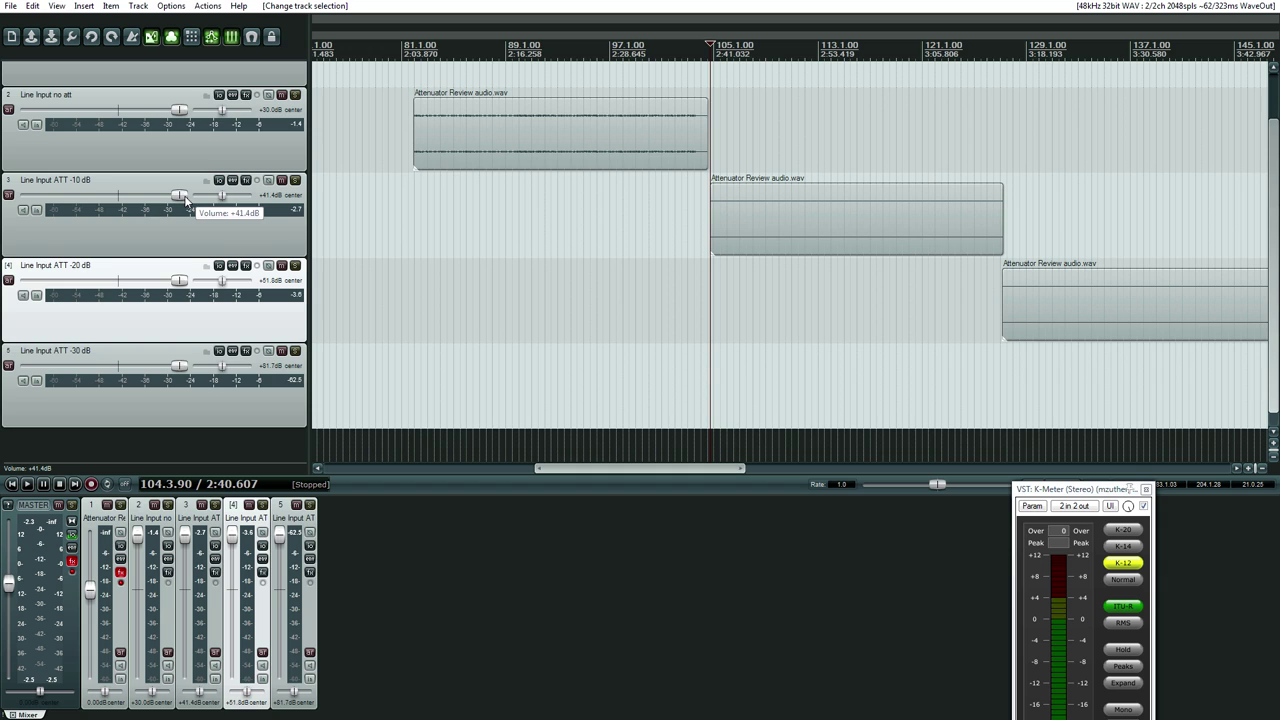
{"action": "key", "text": "space"}
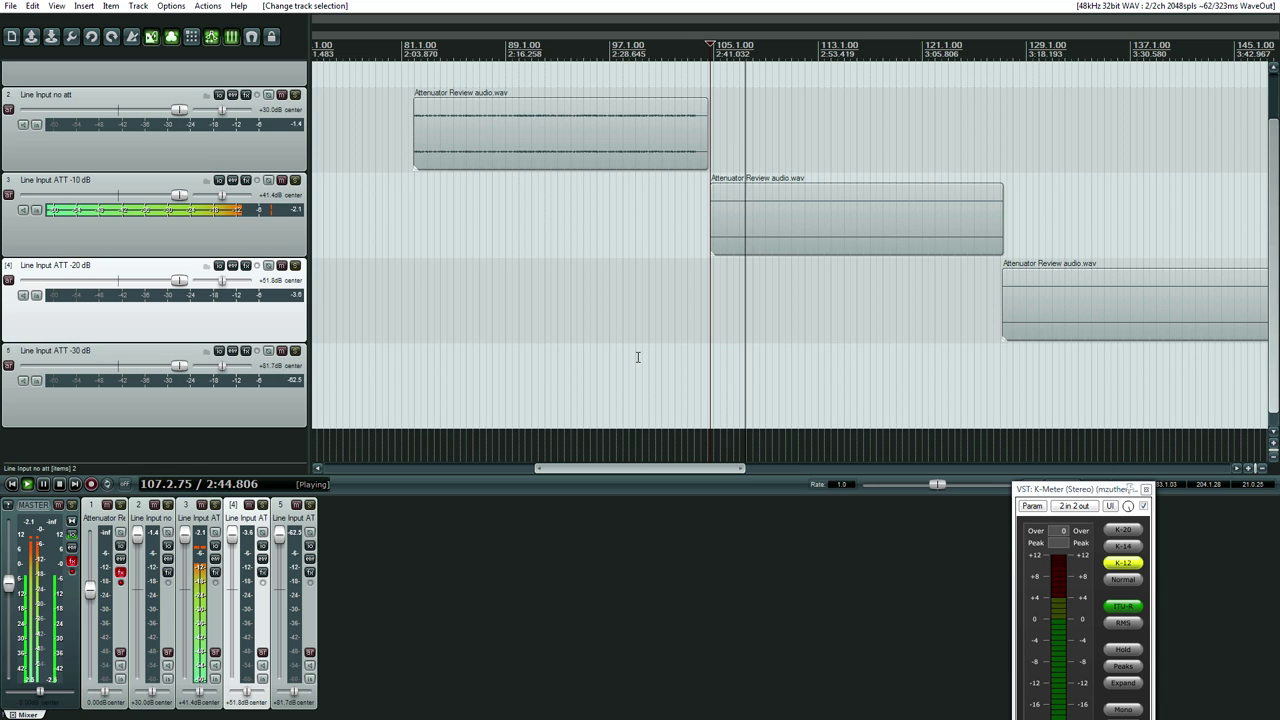
{"action": "left_click", "coordinate": [463, 314]}
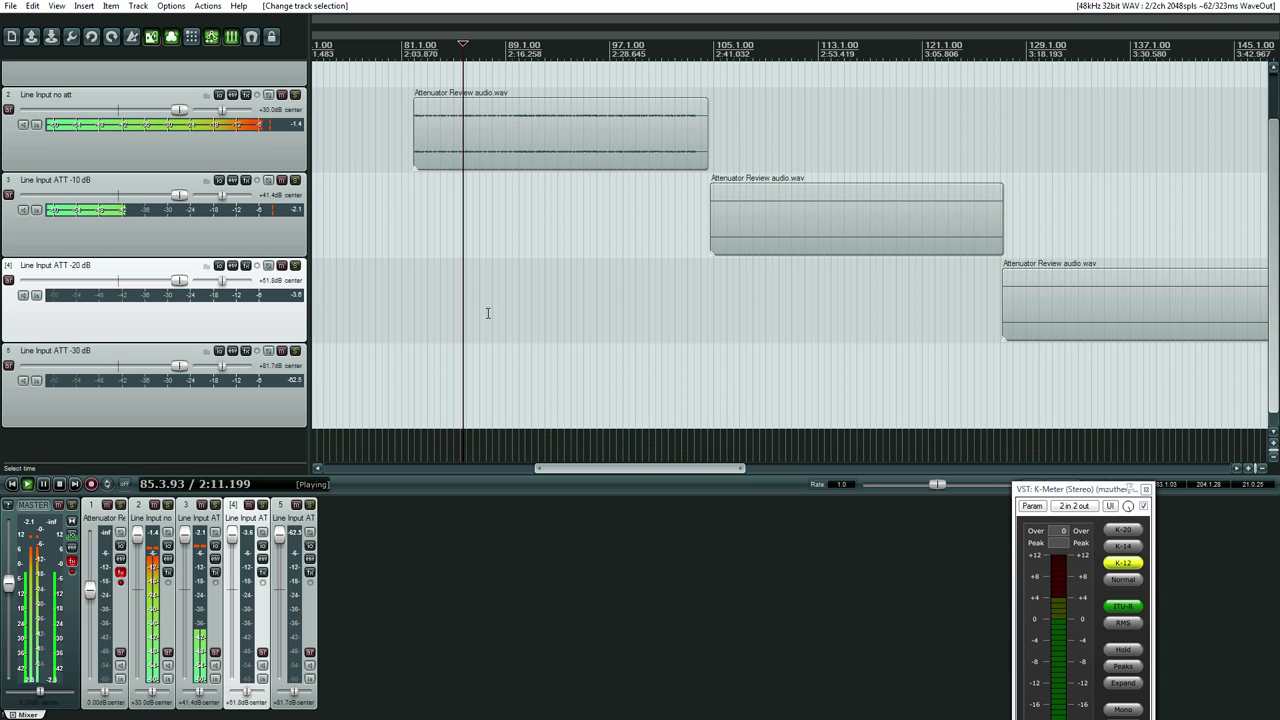
{"action": "left_click", "coordinate": [750, 304]}
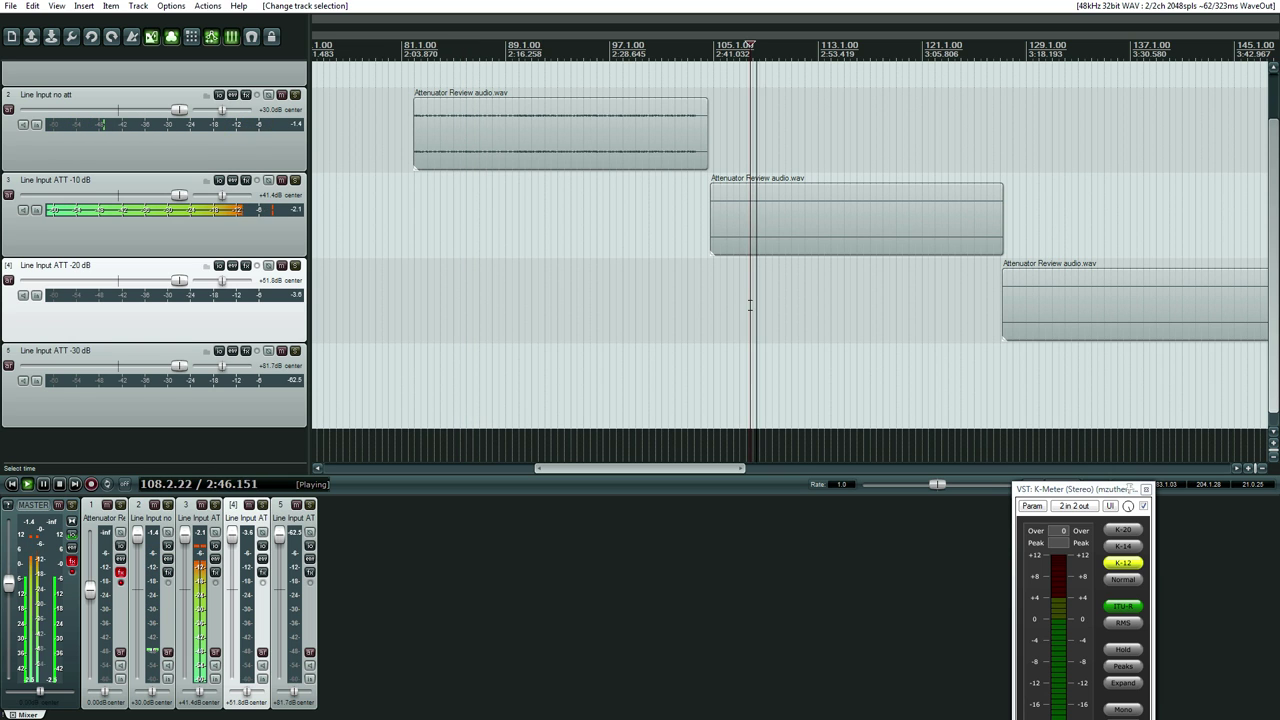
{"action": "scroll", "coordinate": [622, 459], "scroll_direction": "right", "scroll_amount": 5}
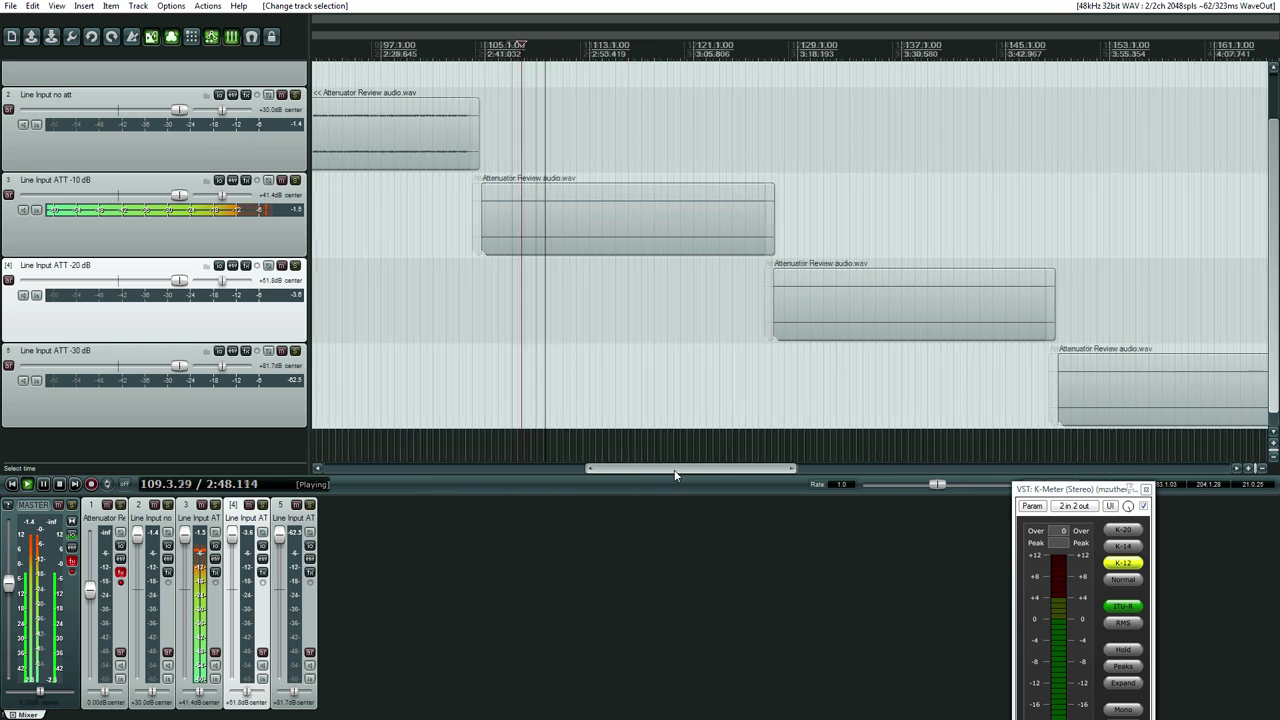
{"action": "key", "text": "space"}
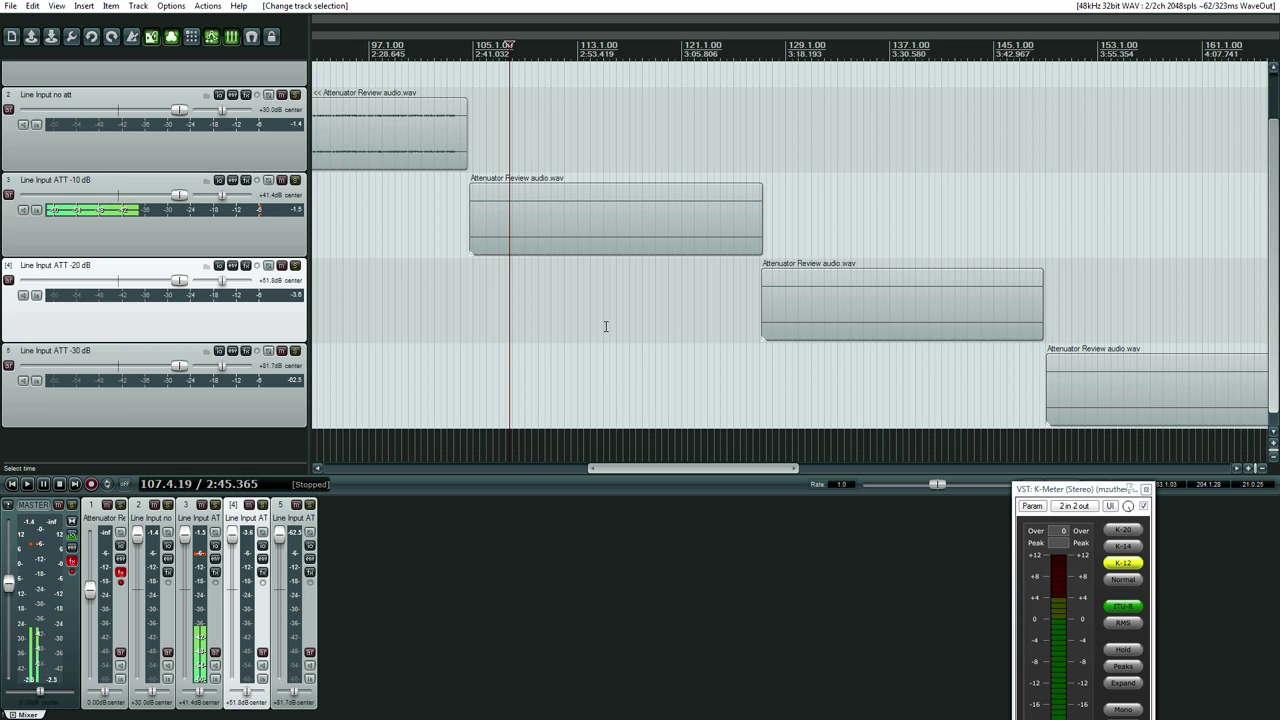
- Play the ATT -20 dB clip and jump back to the no att clip to compare their noise
{"action": "mouse_move", "coordinate": [180, 283]}
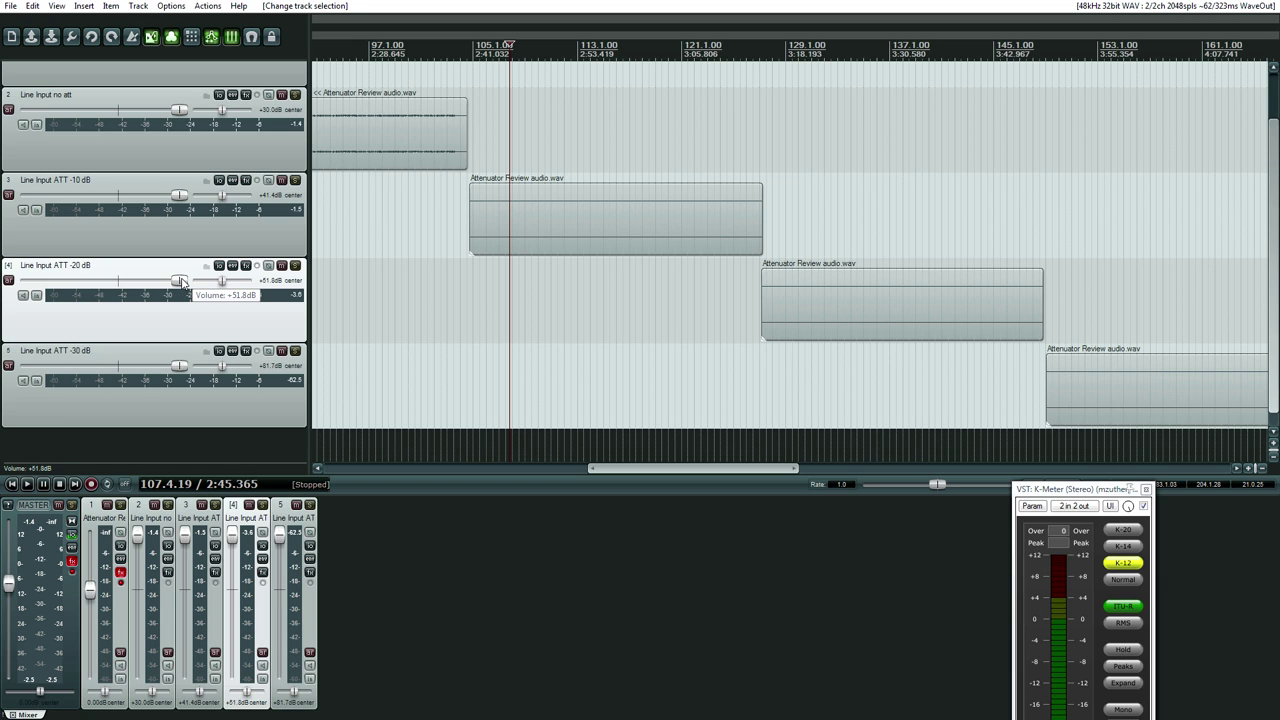
{"action": "left_click", "coordinate": [775, 392]}
{"action": "key", "text": "space"}
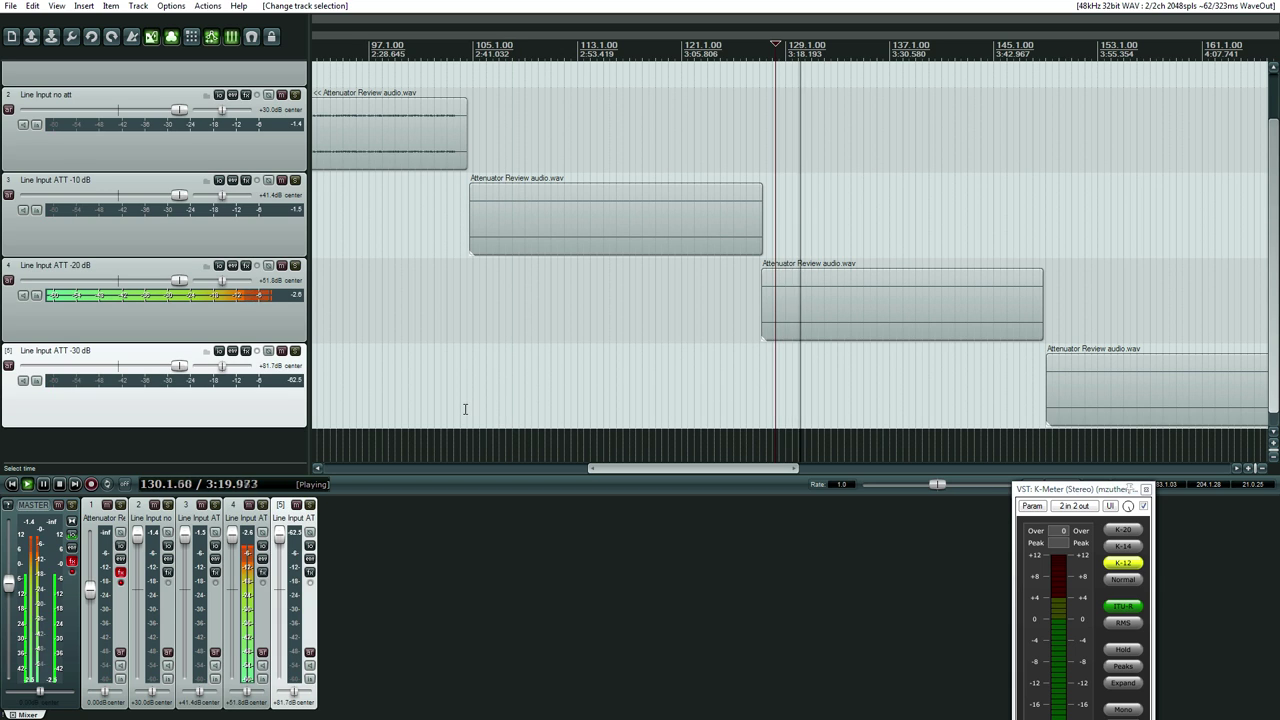
{"action": "left_click", "coordinate": [365, 338]}
{"action": "scroll", "coordinate": [430, 349], "scroll_direction": "down", "scroll_amount": 2}
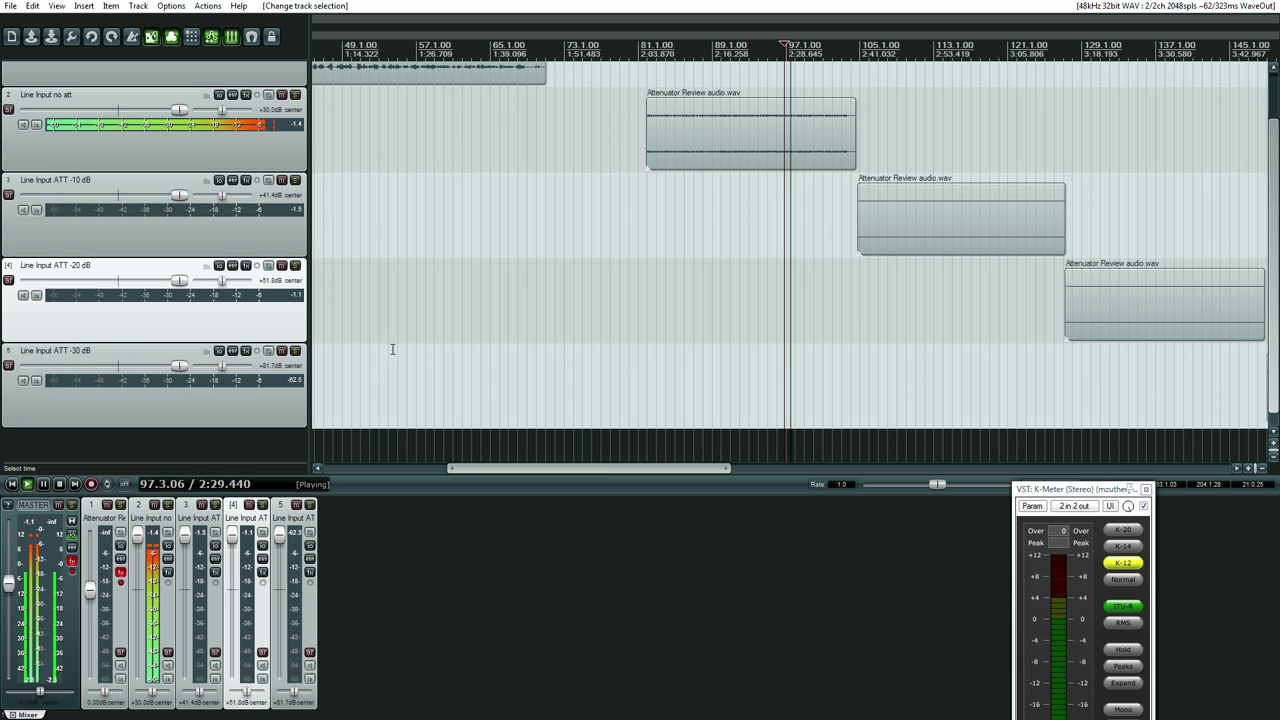
{"action": "left_click_drag", "start_coordinate": [616, 470], "coordinate": [703, 469]}
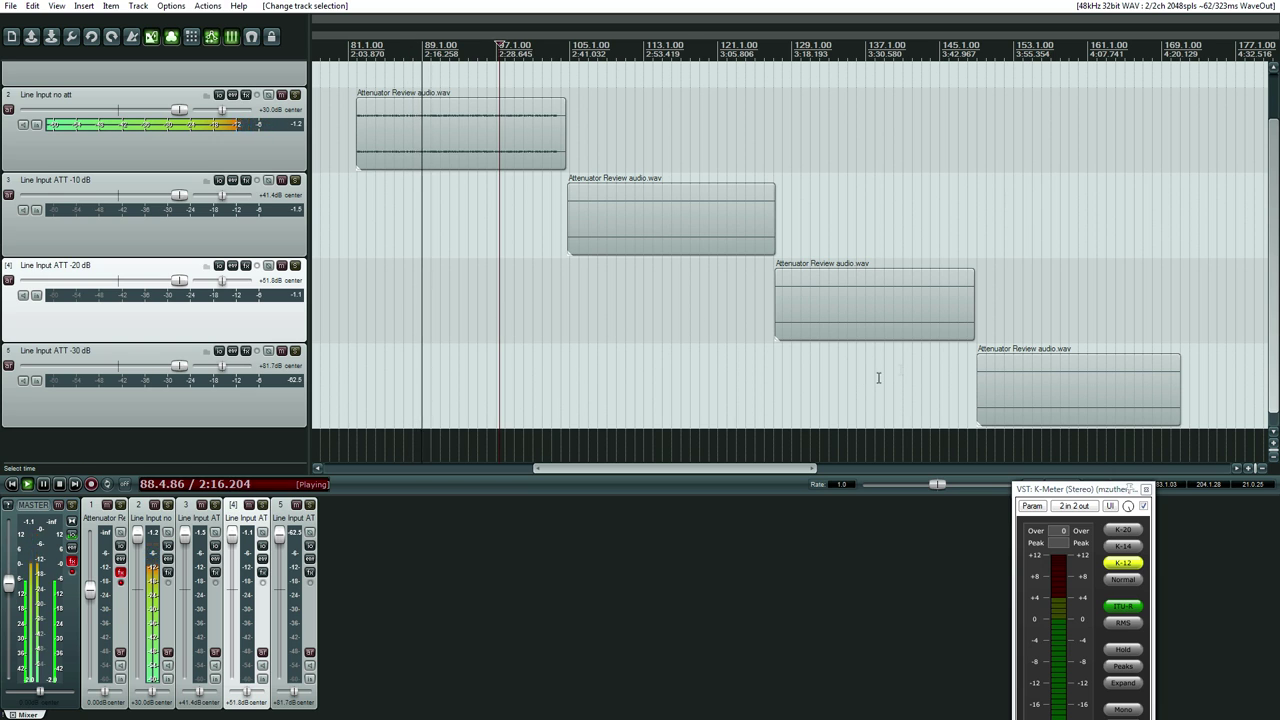
- Switch playback between the ATT -20 dB, ATT -10 dB and no att clips to compare their noise, and stop
{"action": "left_click", "coordinate": [906, 391]}
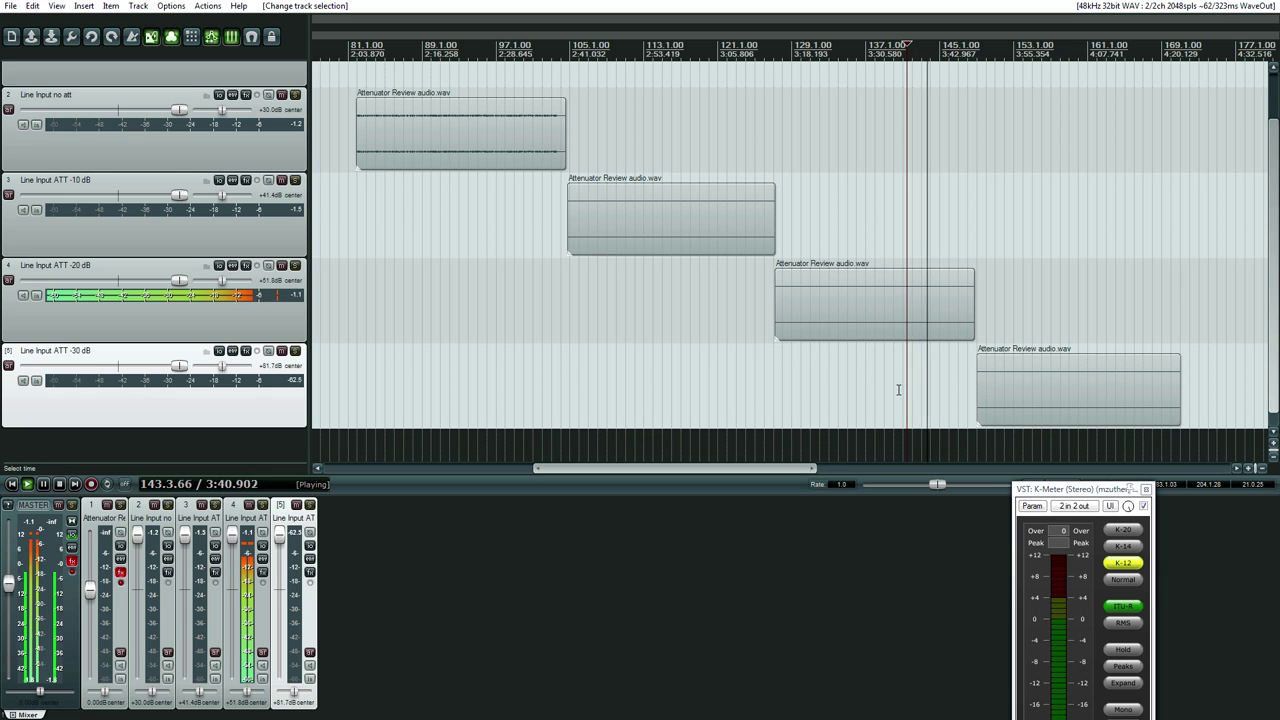
{"action": "left_click", "coordinate": [823, 374]}
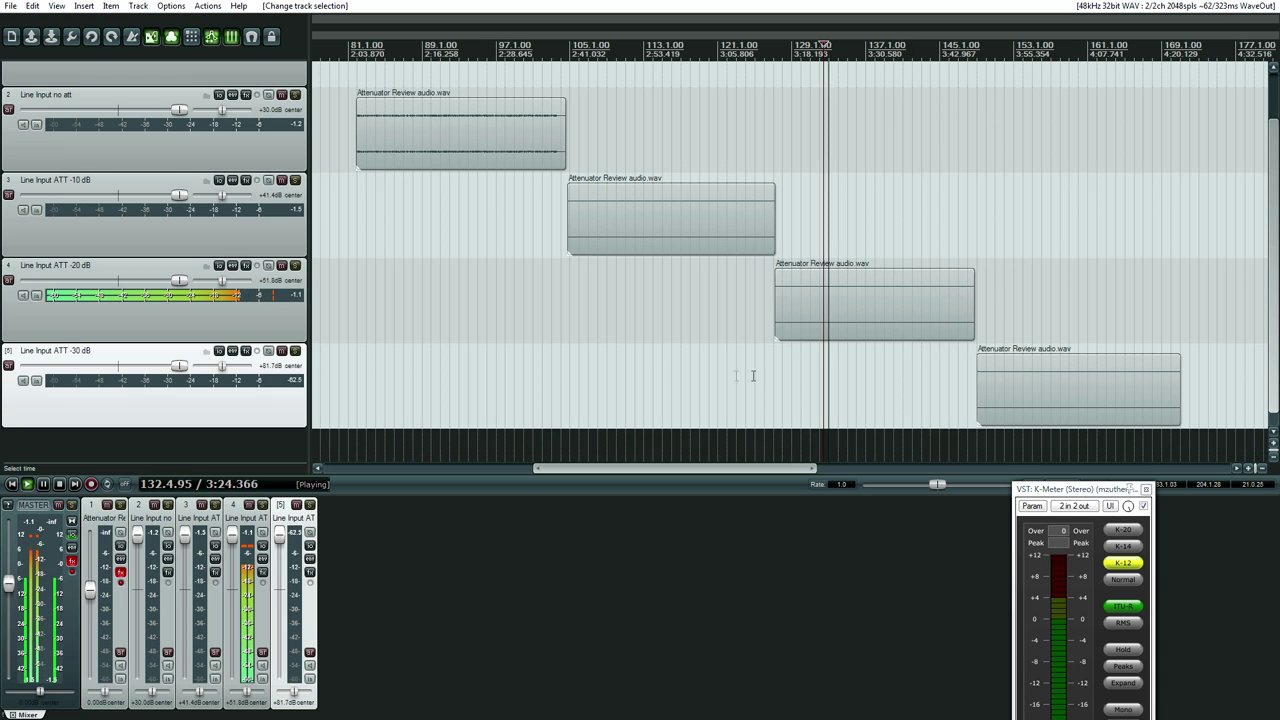
{"action": "left_click", "coordinate": [702, 372]}
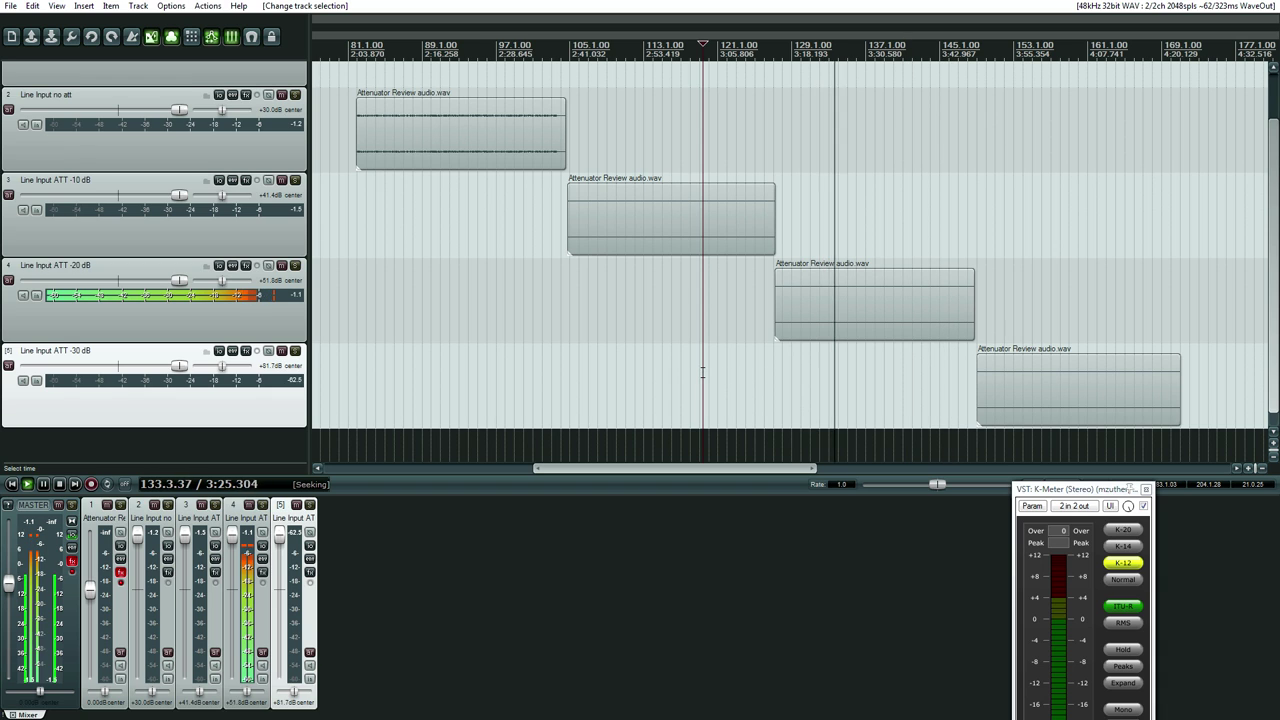
{"action": "left_click", "coordinate": [497, 357]}
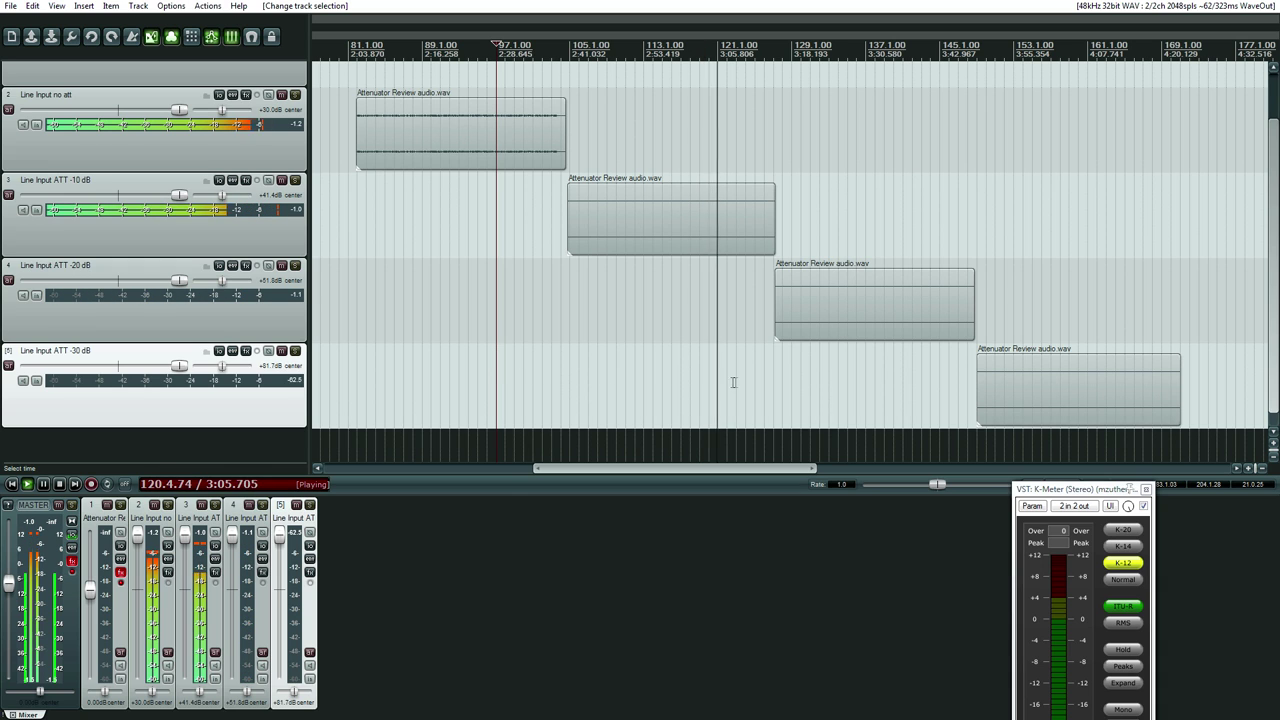
{"action": "left_click", "coordinate": [890, 378]}
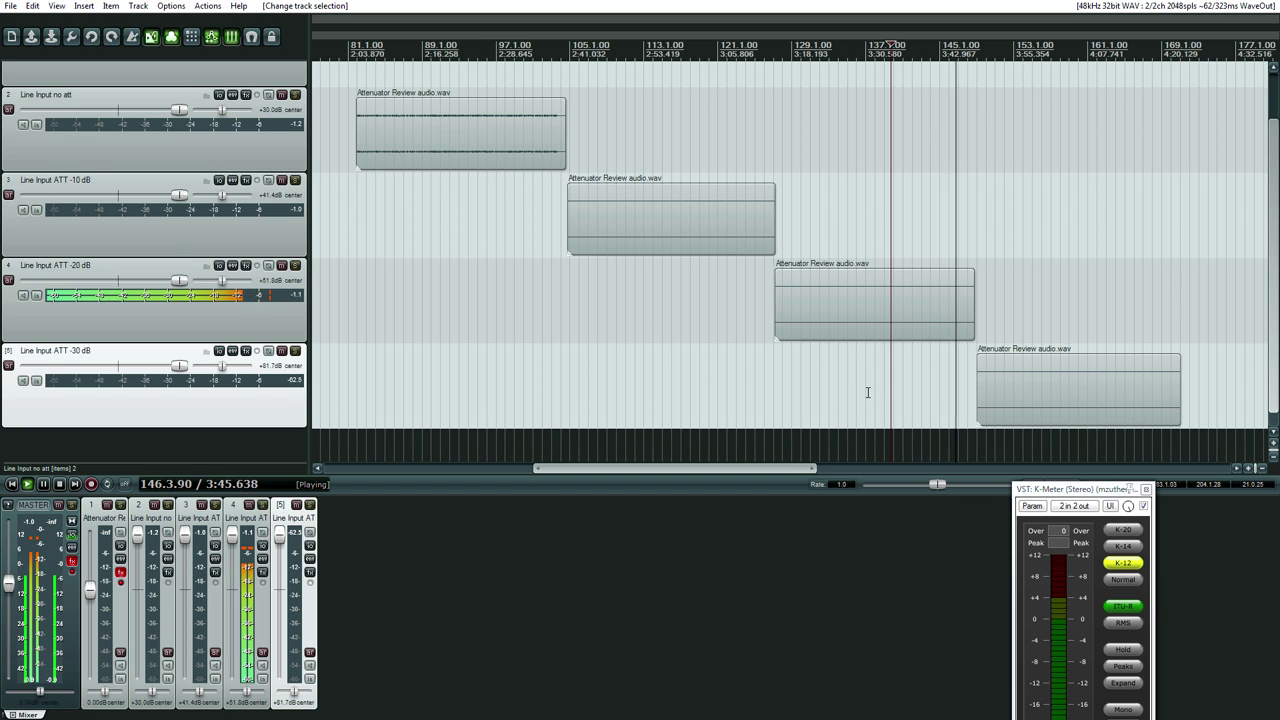
{"action": "key", "text": "space"}
- Play the middle of the ATT -10 dB clip, jump to the ATT -20 dB clip to compare them, and stop playback
{"action": "left_click", "coordinate": [690, 366]}
{"action": "key", "text": "space"}
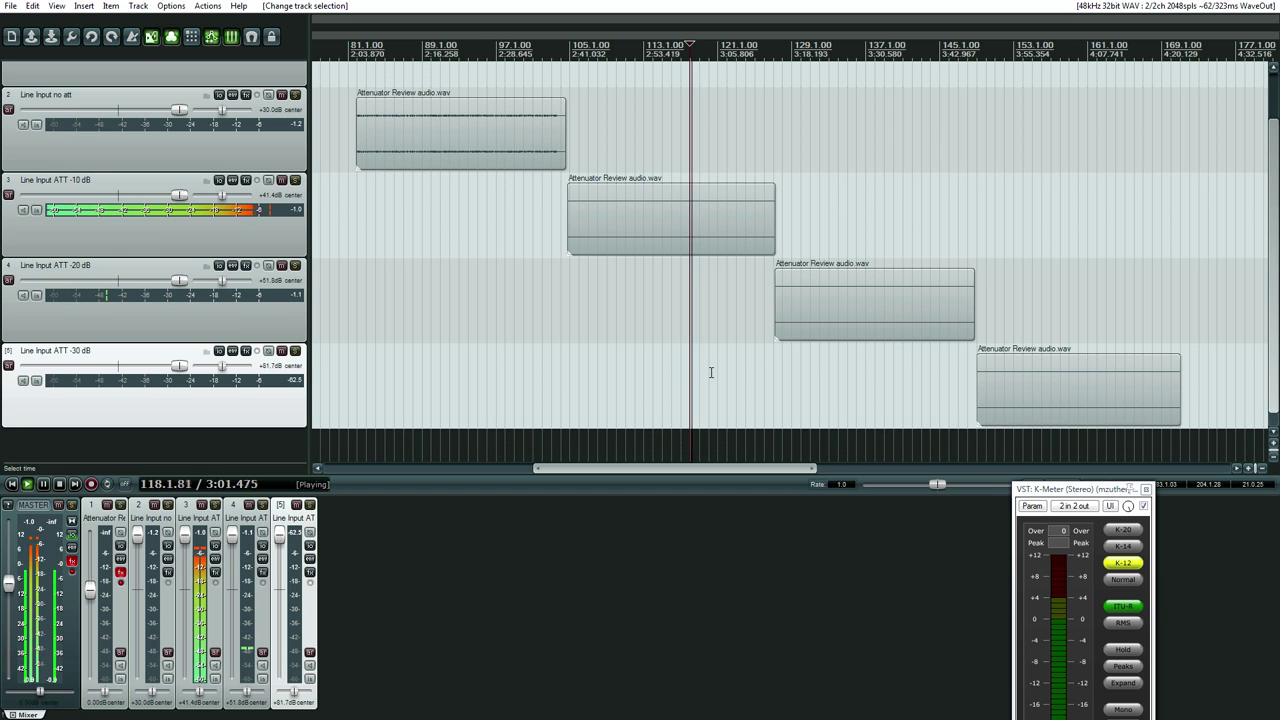
{"action": "left_click", "coordinate": [846, 373]}
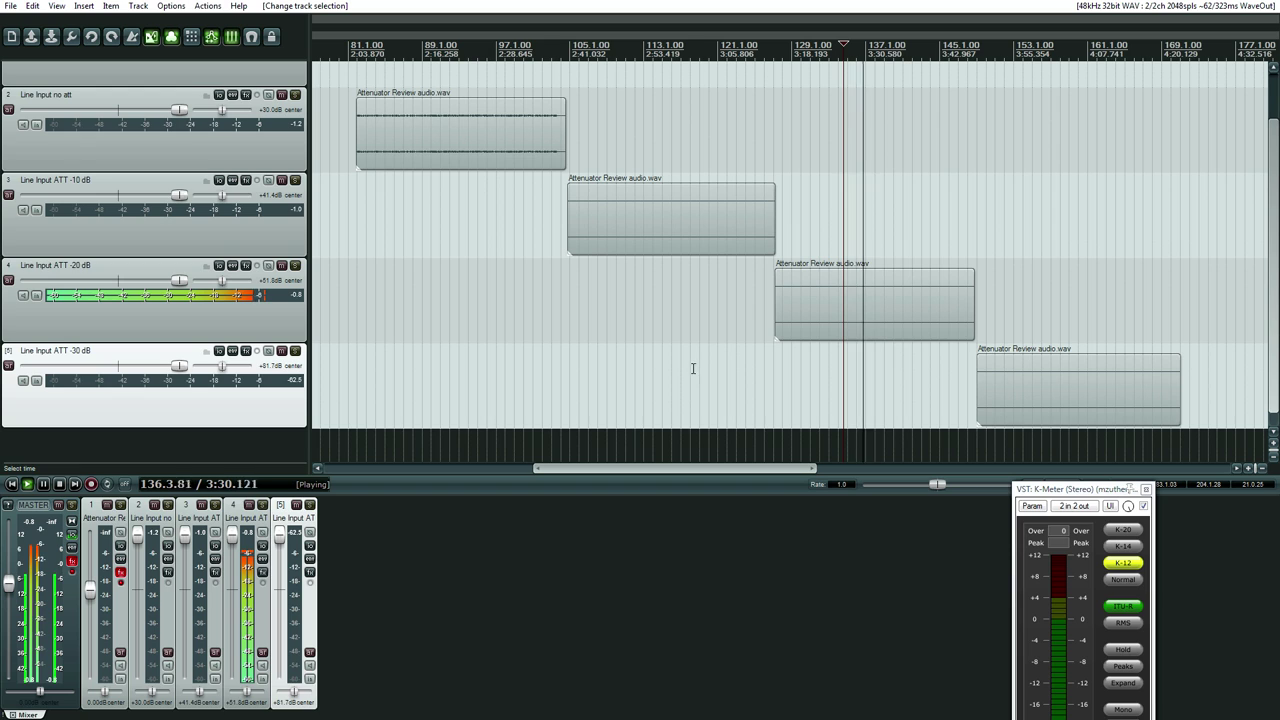
{"action": "key", "text": "space"}
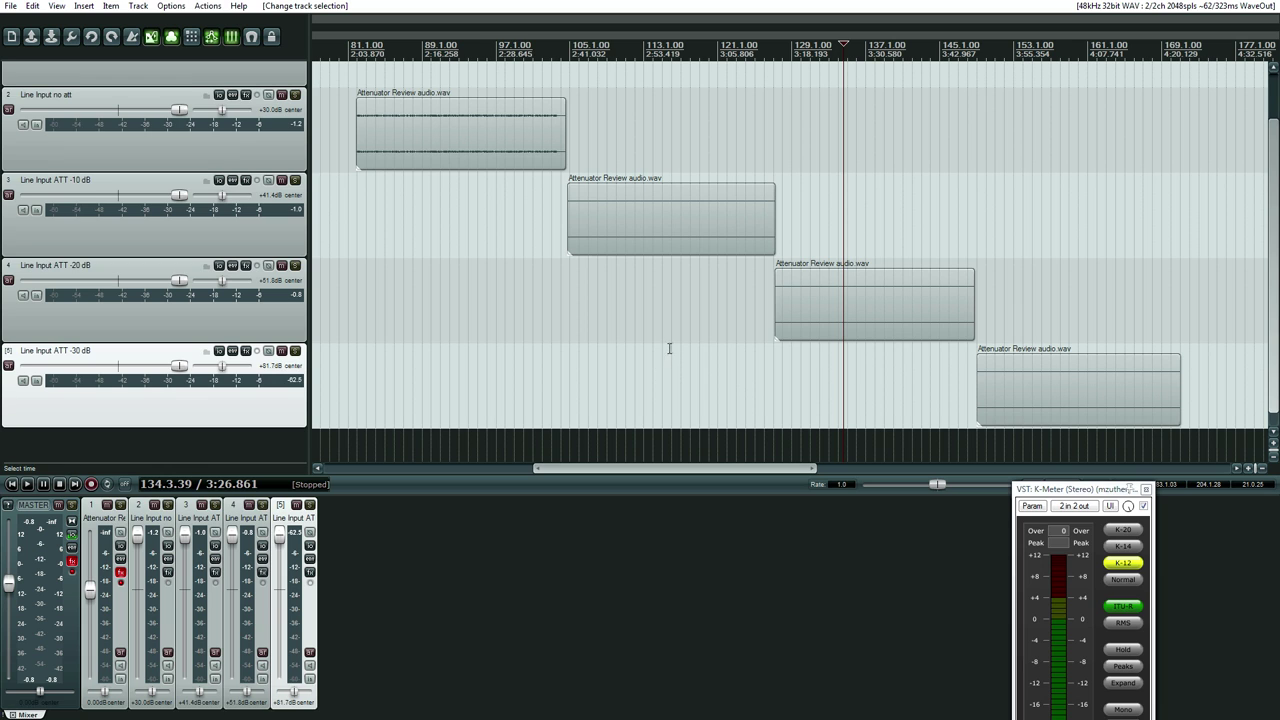
- Reset the Line Input no att track's volume to 0 dB and briefly play its clip to check the level
{"action": "scroll", "coordinate": [630, 467], "scroll_direction": "right", "scroll_amount": 2}
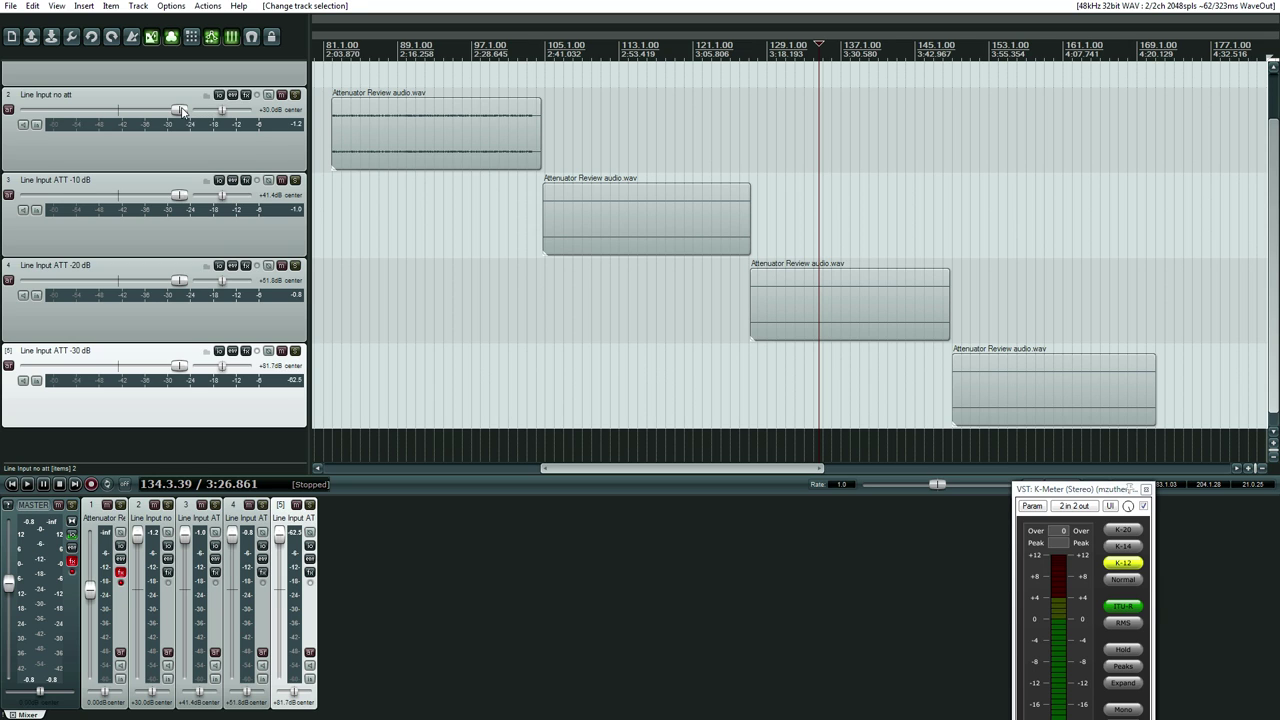
{"action": "double_click", "coordinate": [181, 111]}
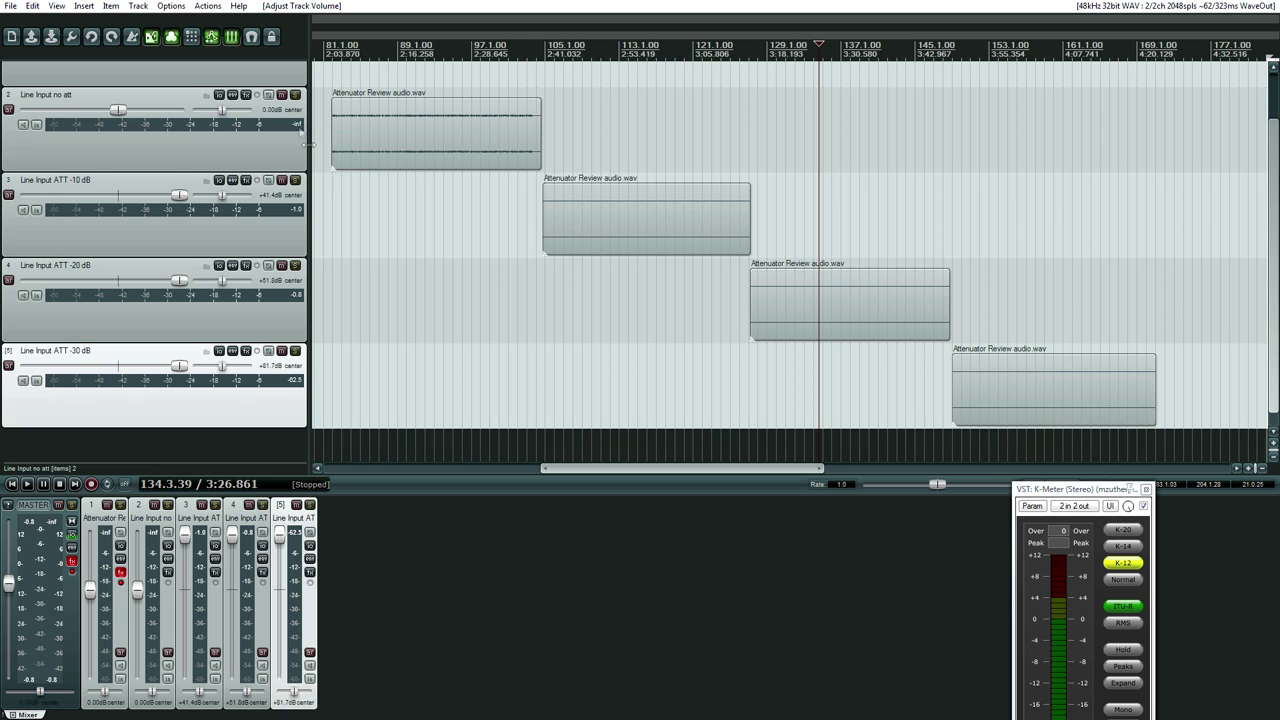
{"action": "left_click", "coordinate": [418, 308]}
{"action": "key", "text": "space"}
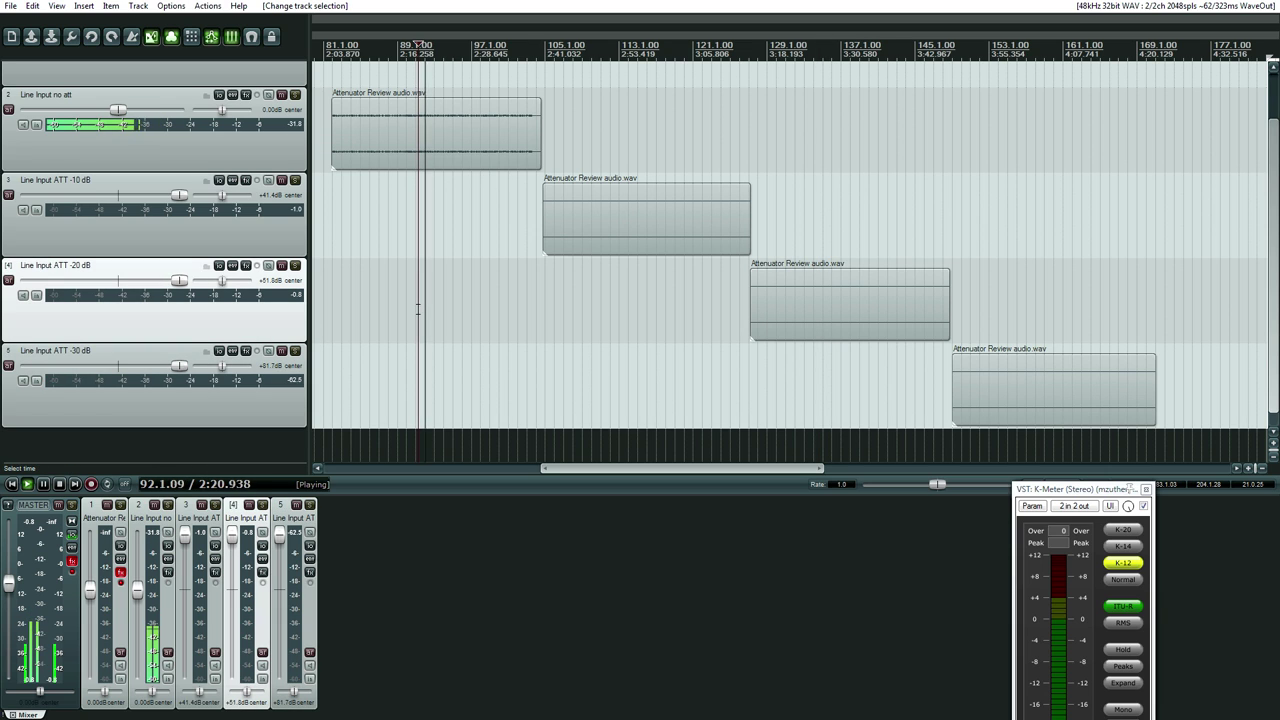
{"action": "key", "text": "space"}
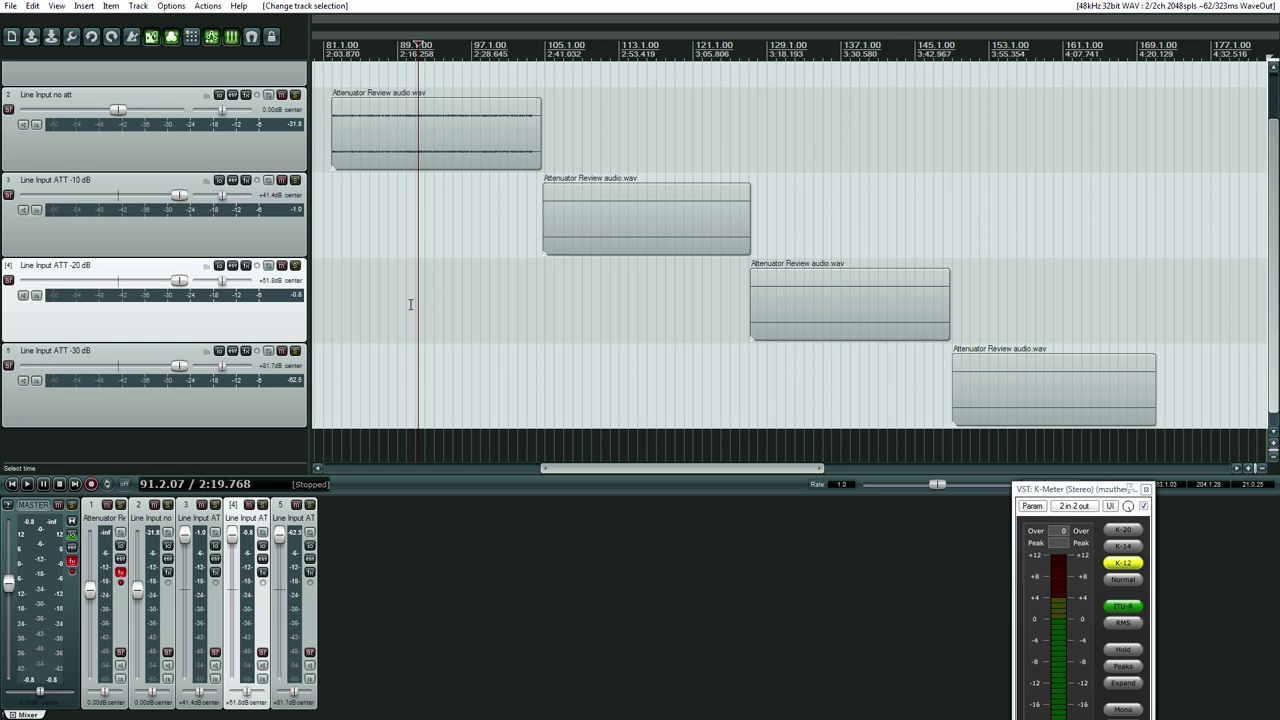
- Play the ATT -20 dB clip from near its start and jump further into it to listen to its noise
{"action": "left_click", "coordinate": [776, 376]}
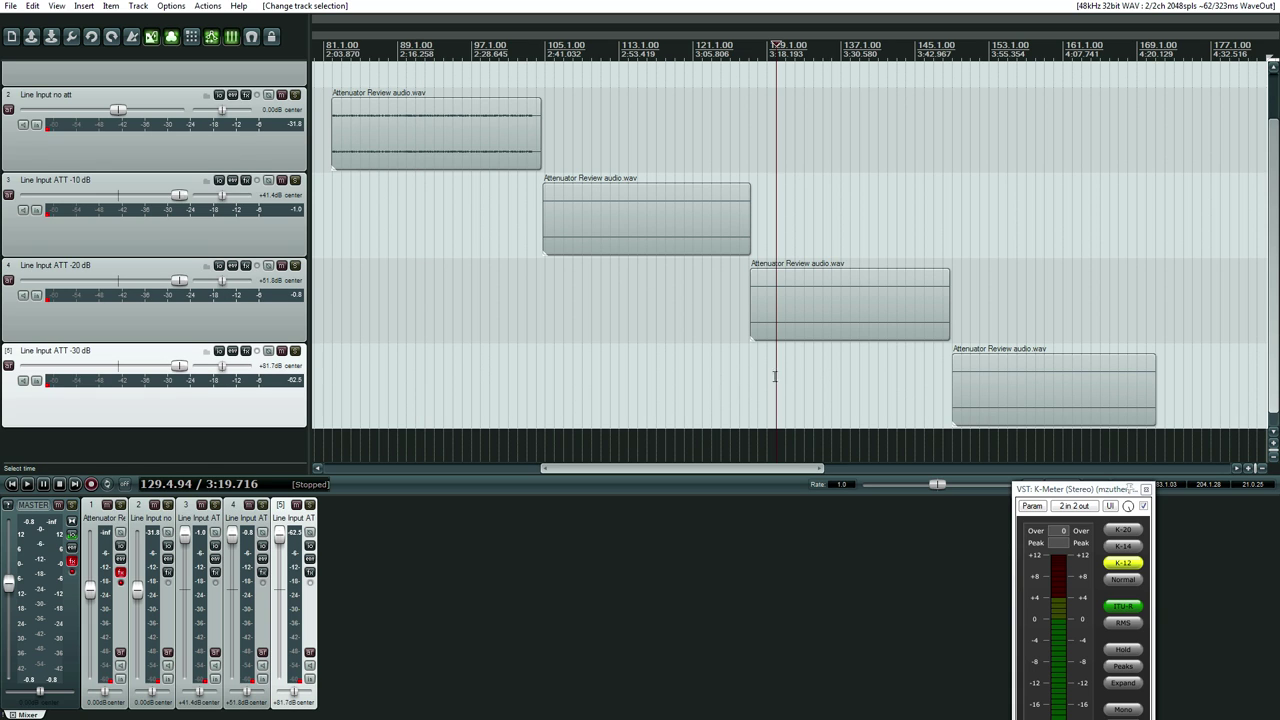
{"action": "left_click_drag", "start_coordinate": [684, 470], "coordinate": [722, 467]}
{"action": "left_click", "coordinate": [679, 382]}
{"action": "left_click", "coordinate": [659, 376]}
{"action": "left_click", "coordinate": [652, 376]}
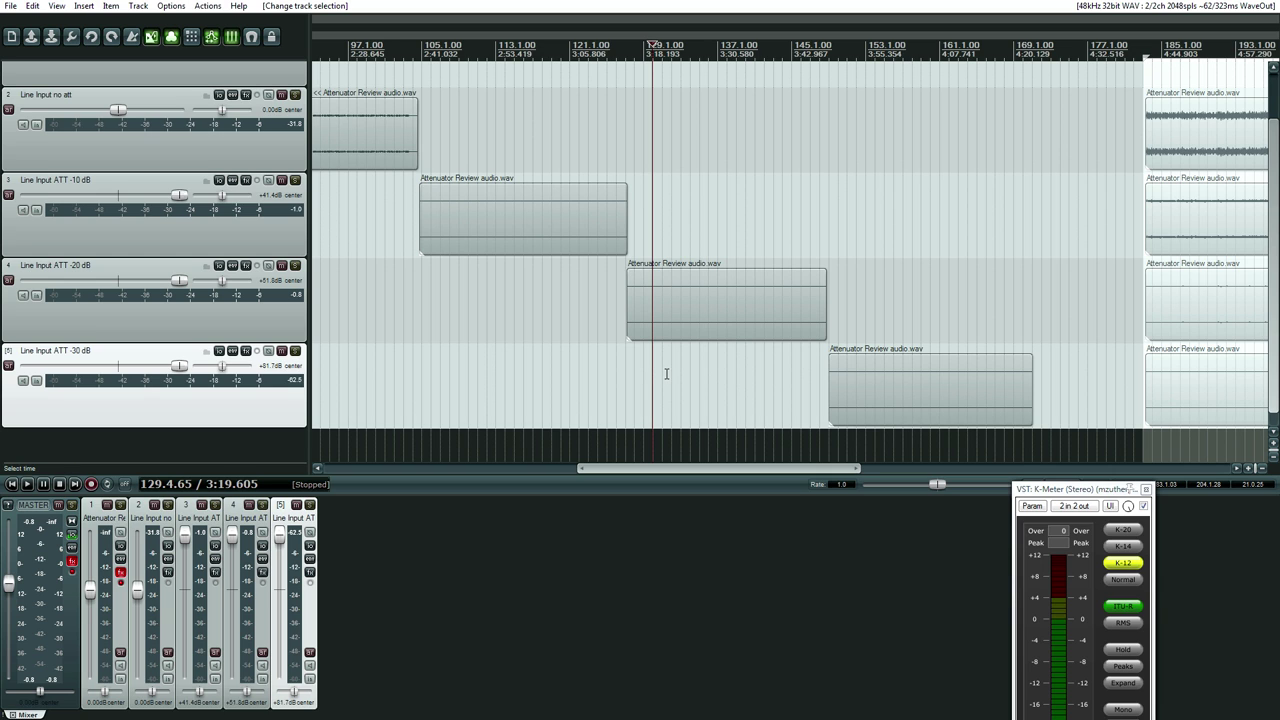
{"action": "key", "text": "space"}
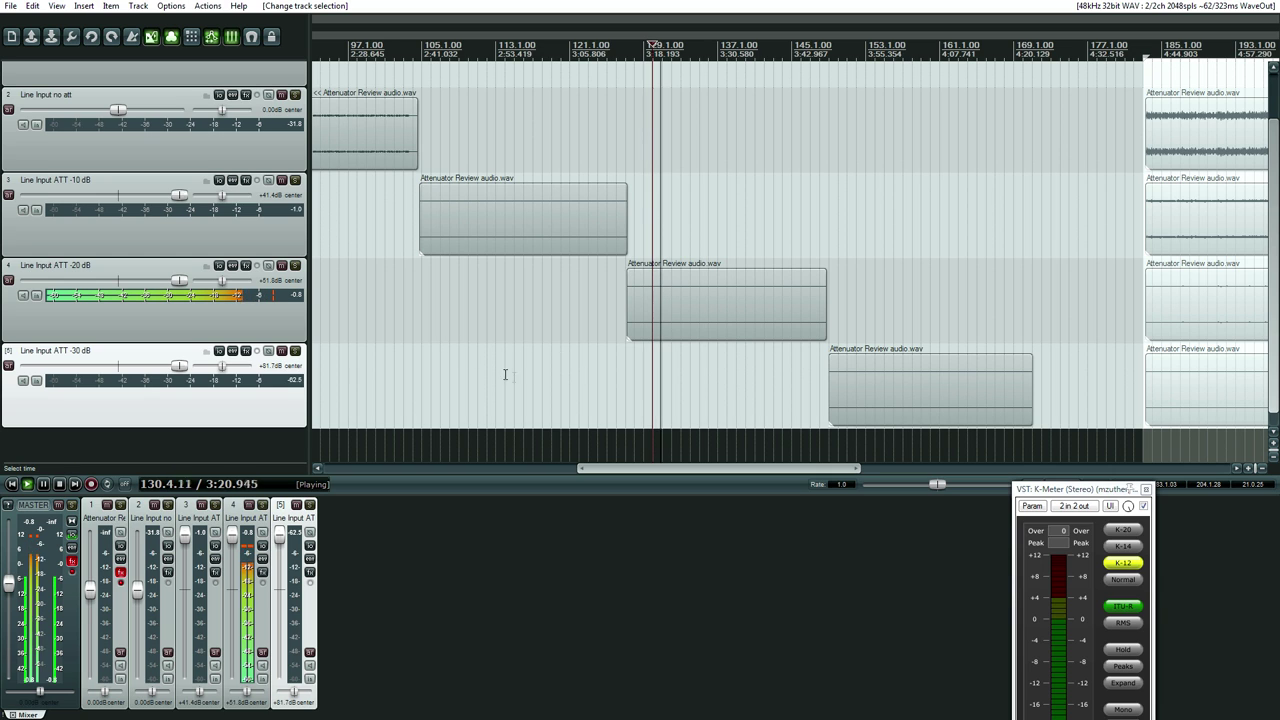
{"action": "left_click", "coordinate": [714, 393]}
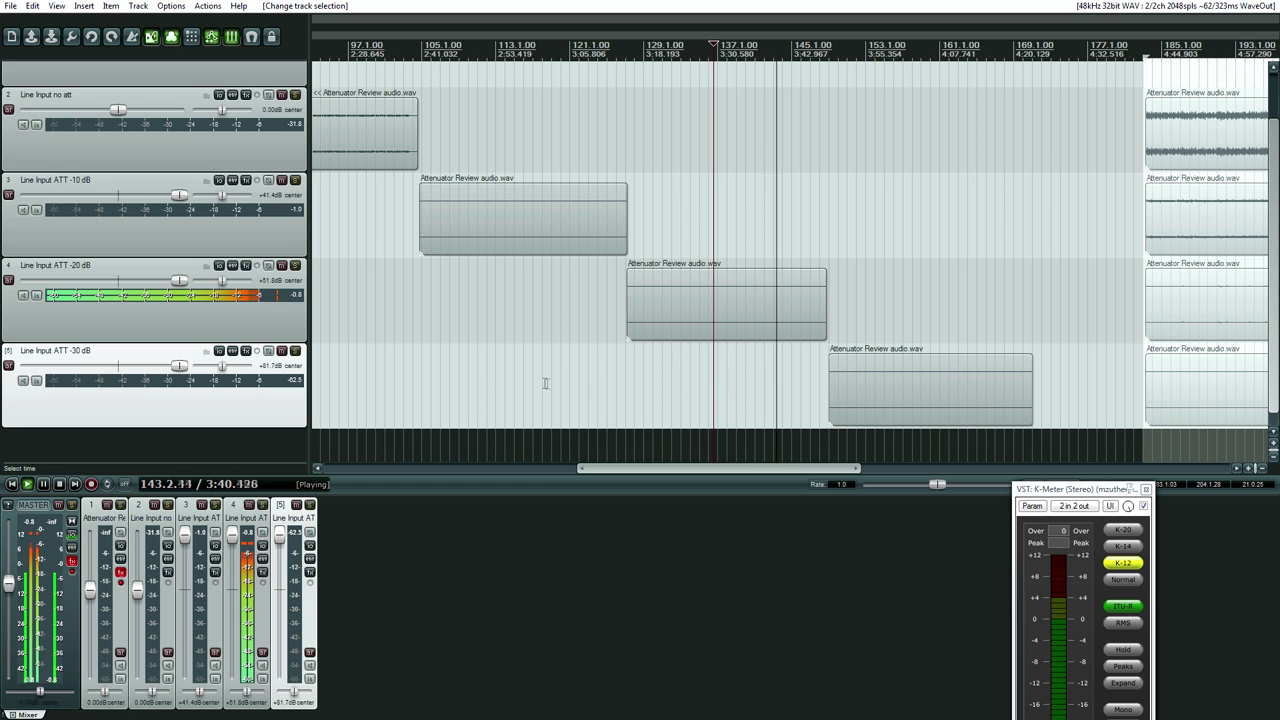
- Alternate playback repeatedly between the ATT -10 dB and ATT -20 dB clips to compare their noise, and stop
{"action": "left_click", "coordinate": [491, 376]}
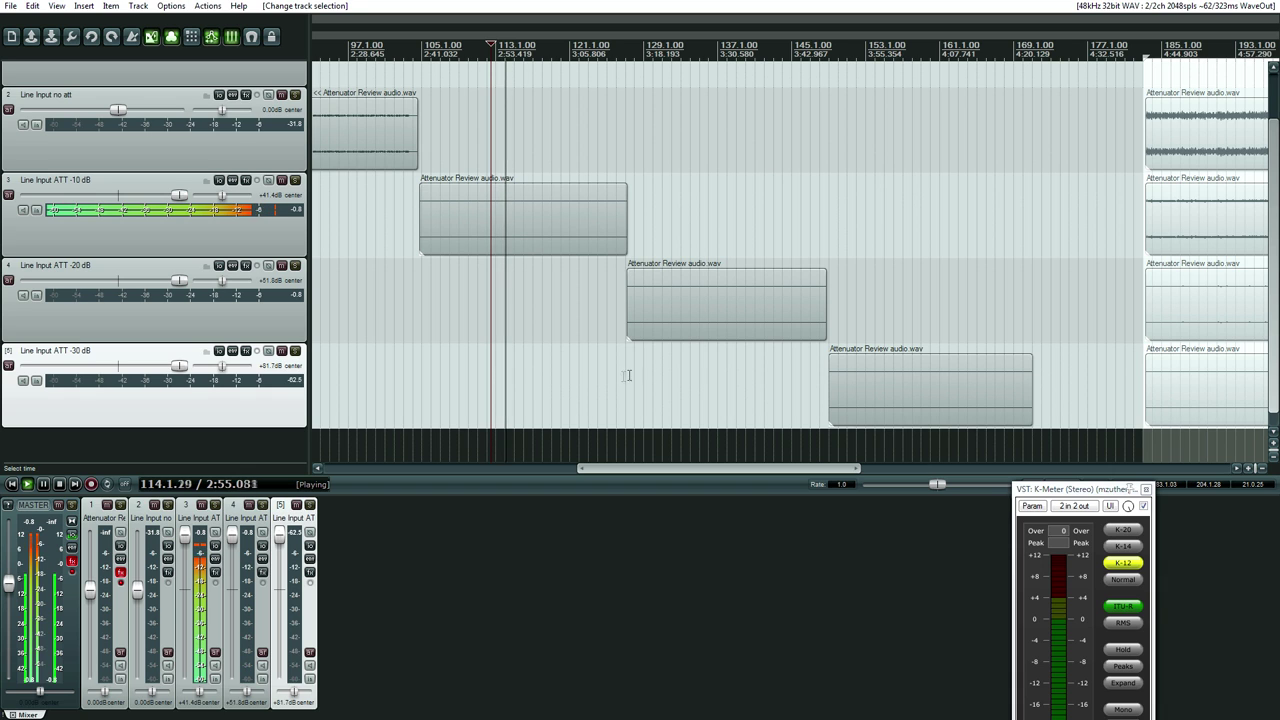
{"action": "left_click", "coordinate": [696, 387]}
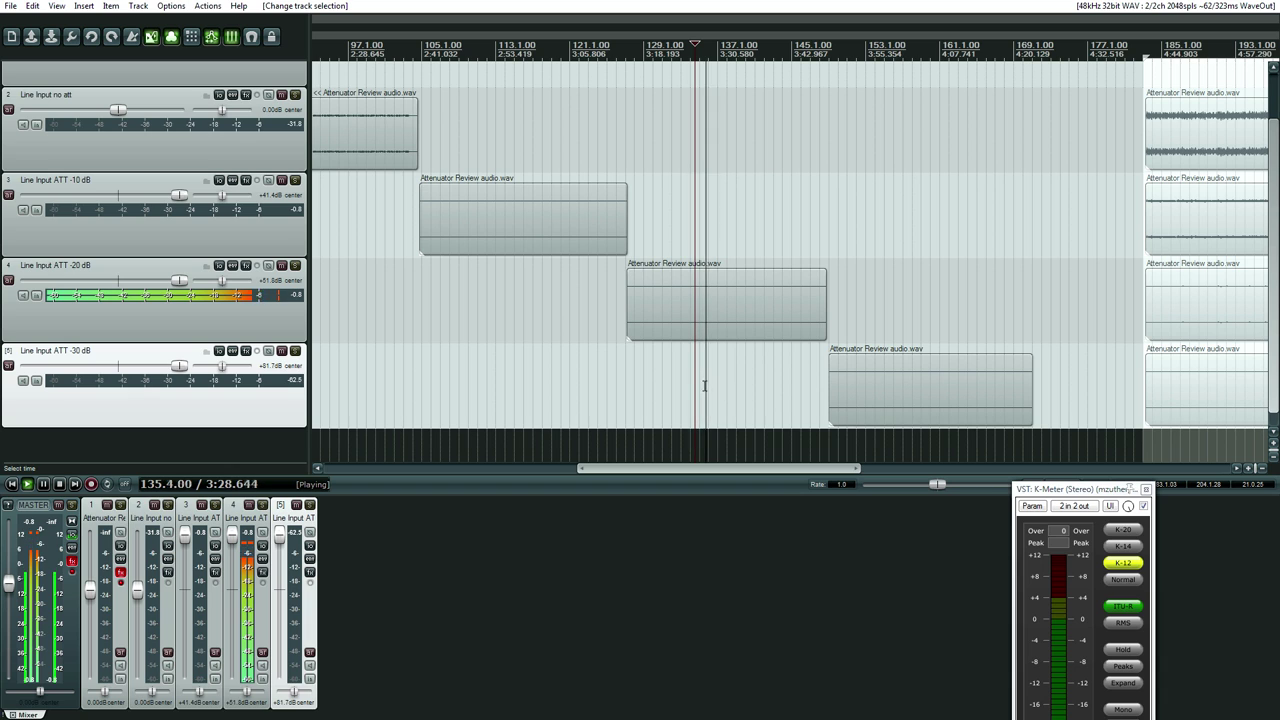
{"action": "left_click", "coordinate": [509, 366]}
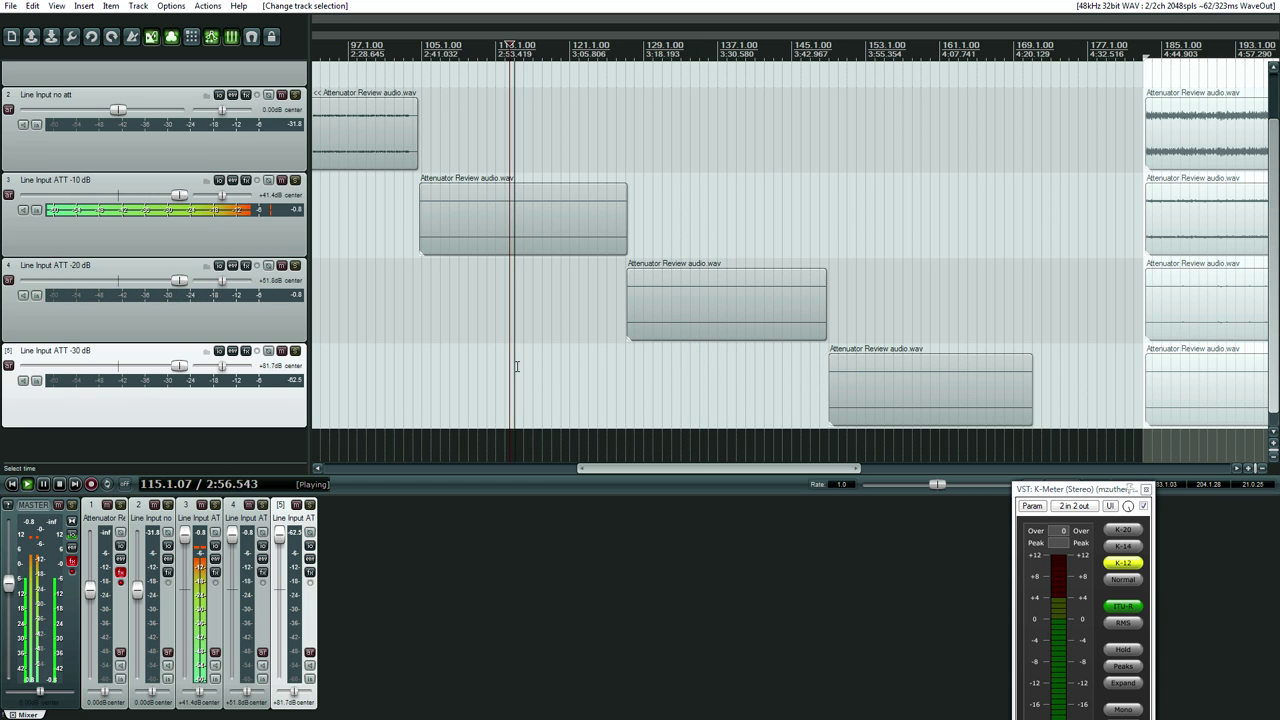
{"action": "left_click", "coordinate": [736, 381]}
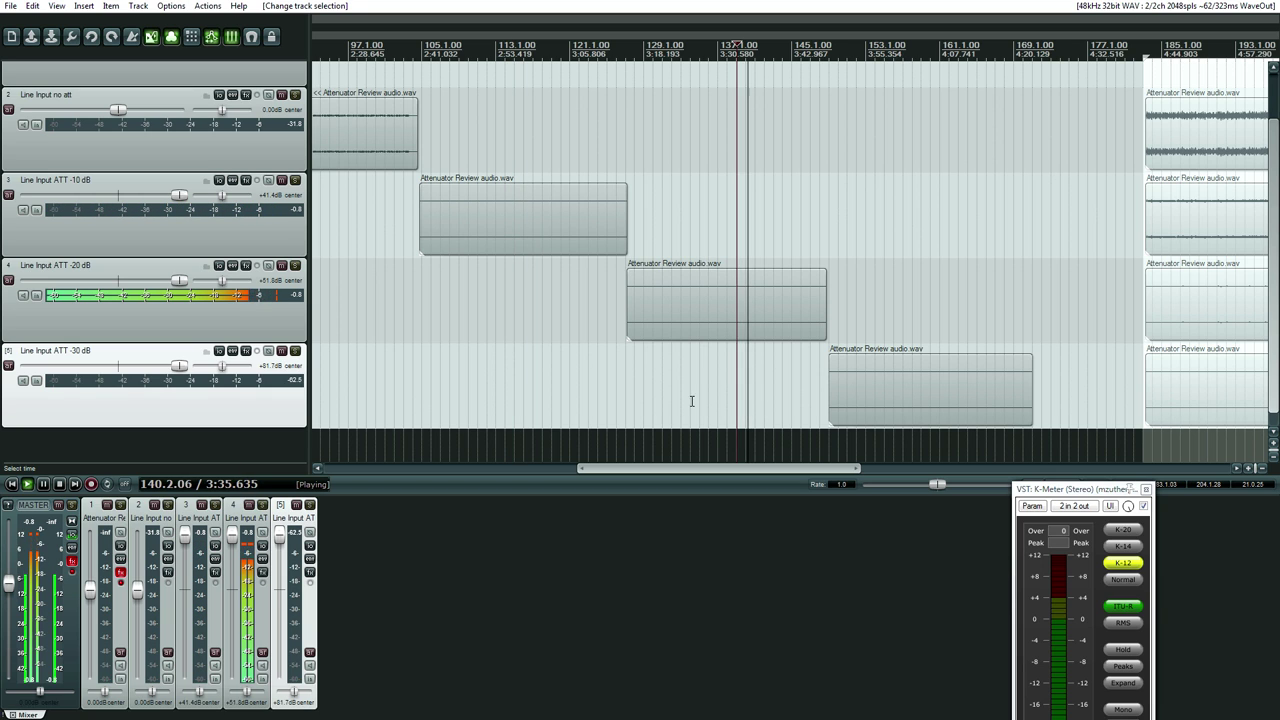
{"action": "left_click", "coordinate": [528, 367]}
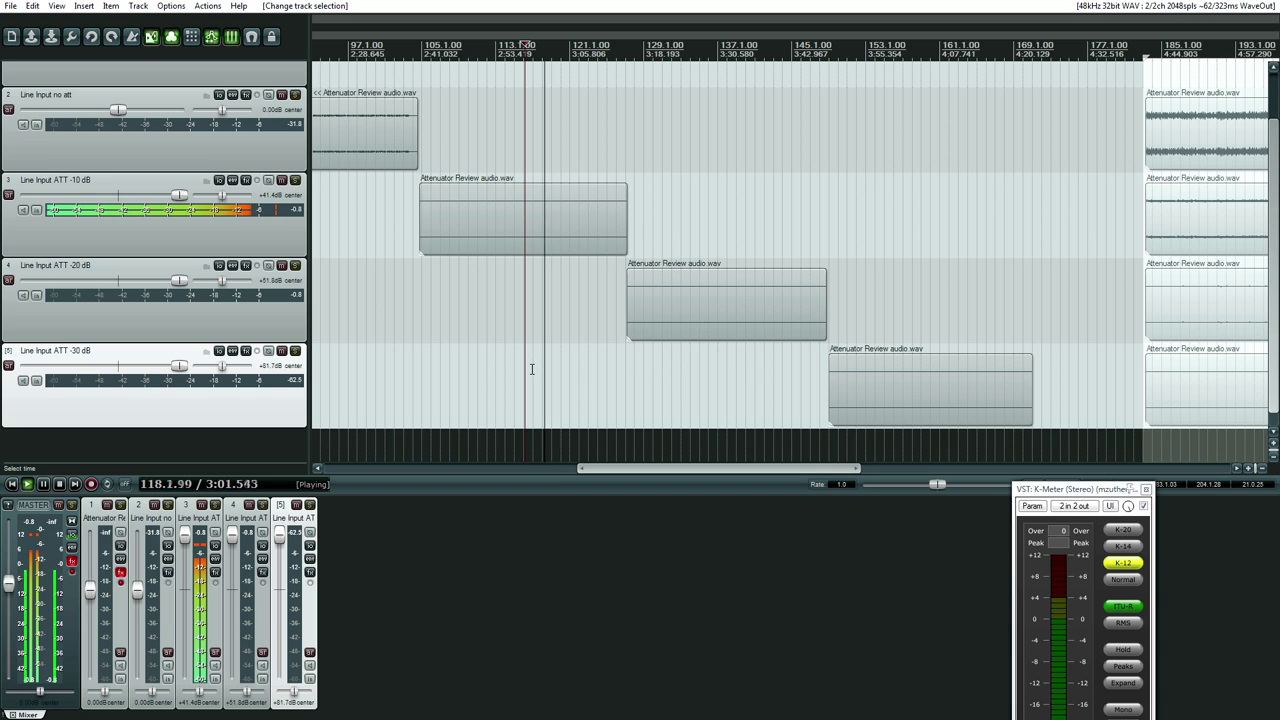
{"action": "left_click", "coordinate": [734, 367]}
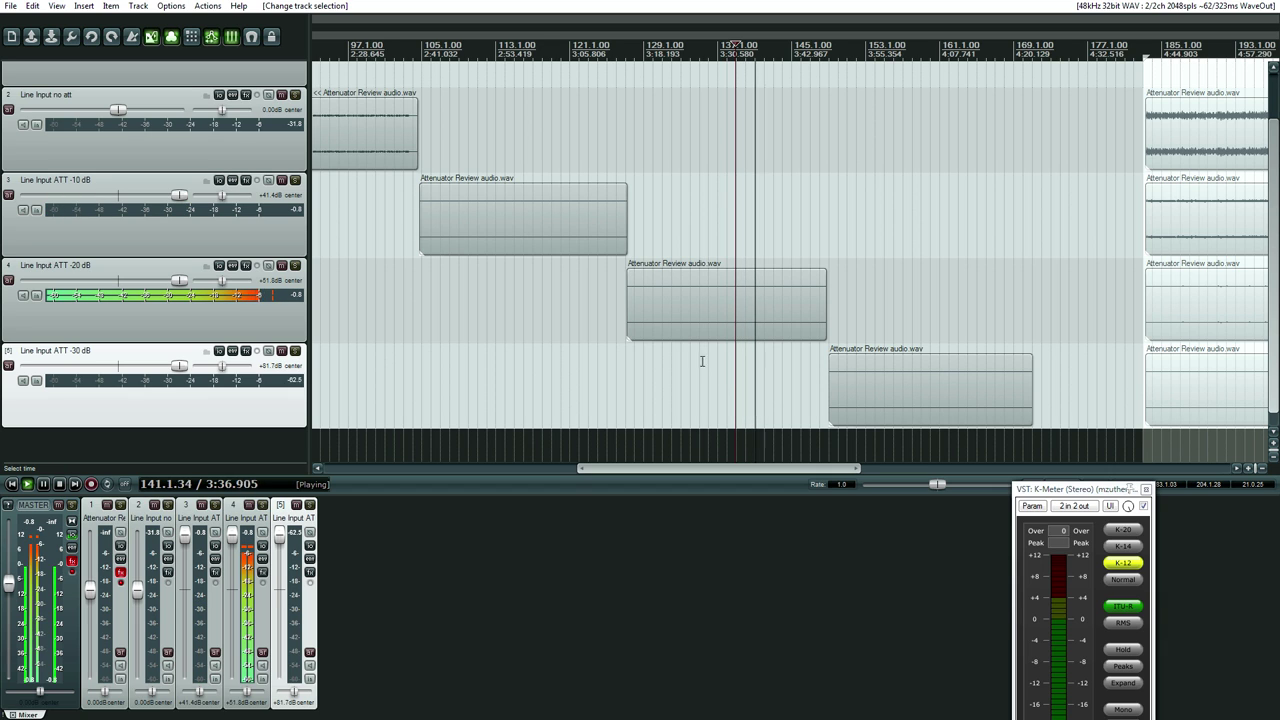
{"action": "left_click", "coordinate": [582, 360]}
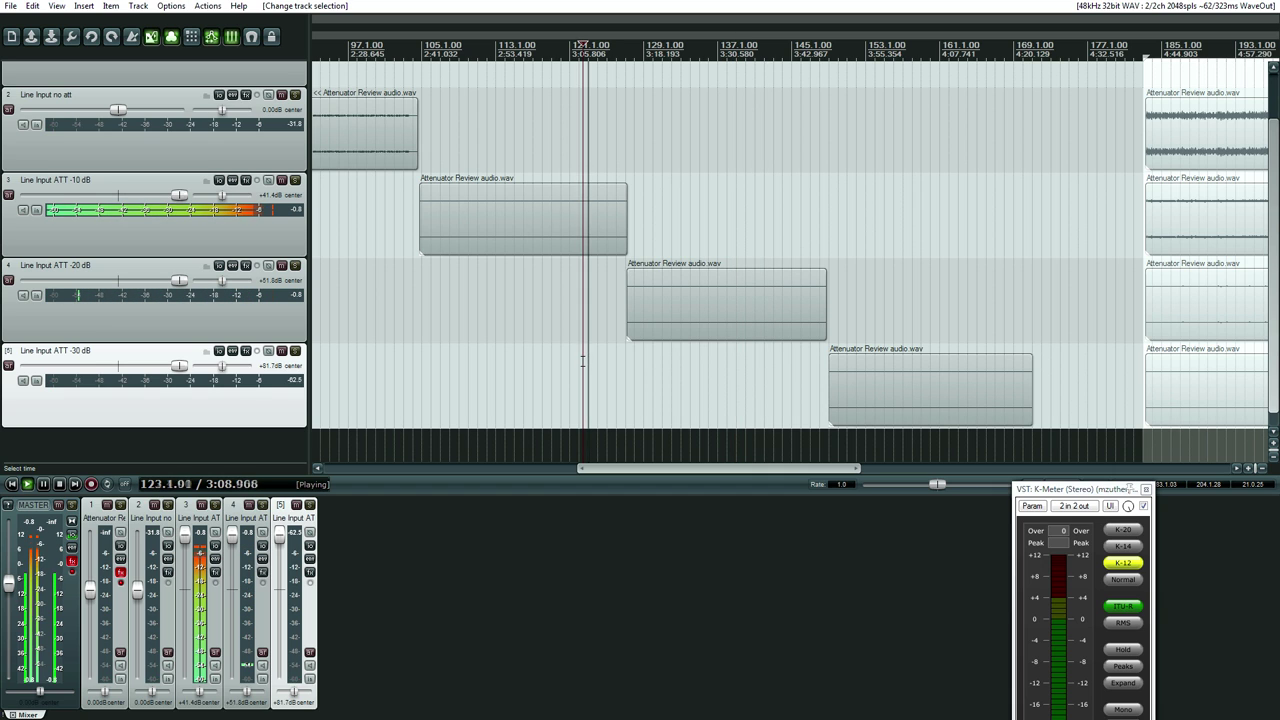
{"action": "left_click", "coordinate": [719, 369]}
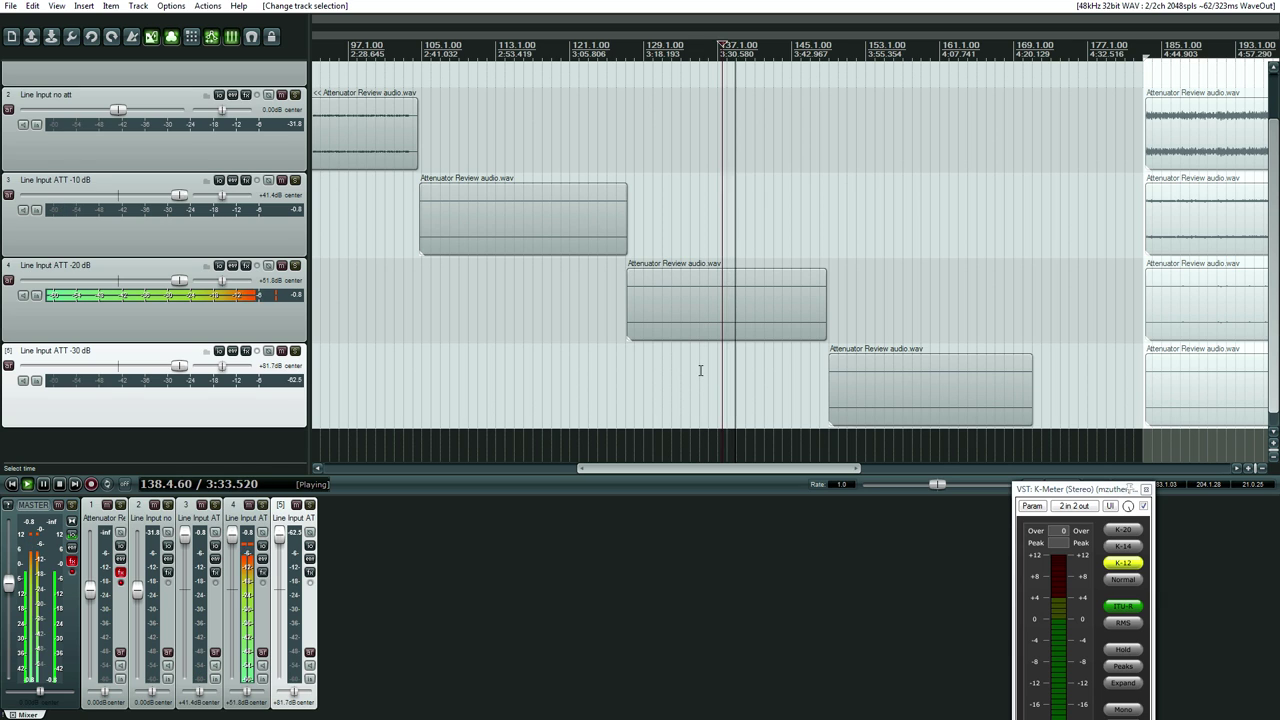
{"action": "key", "text": "space"}
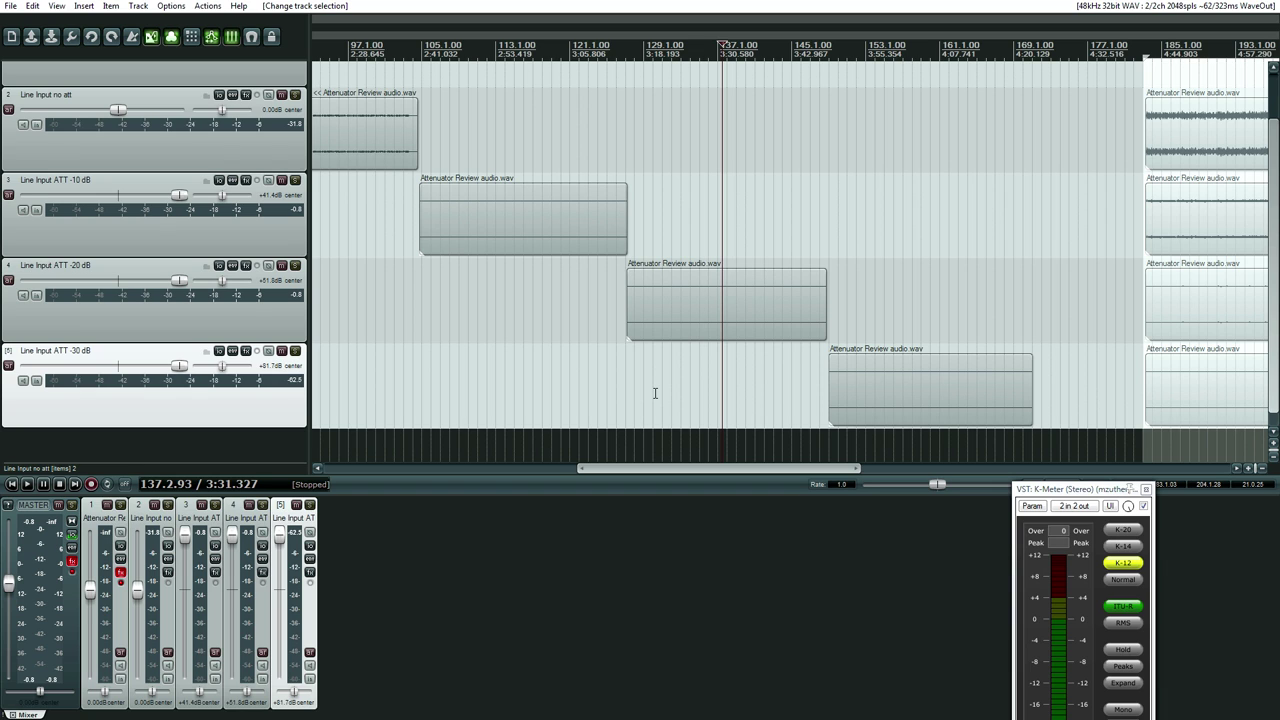
- Play the beginnings of the ATT -20 dB, ATT -10 dB and no att clips in turn to compare them
{"action": "left_click", "coordinate": [342, 296]}
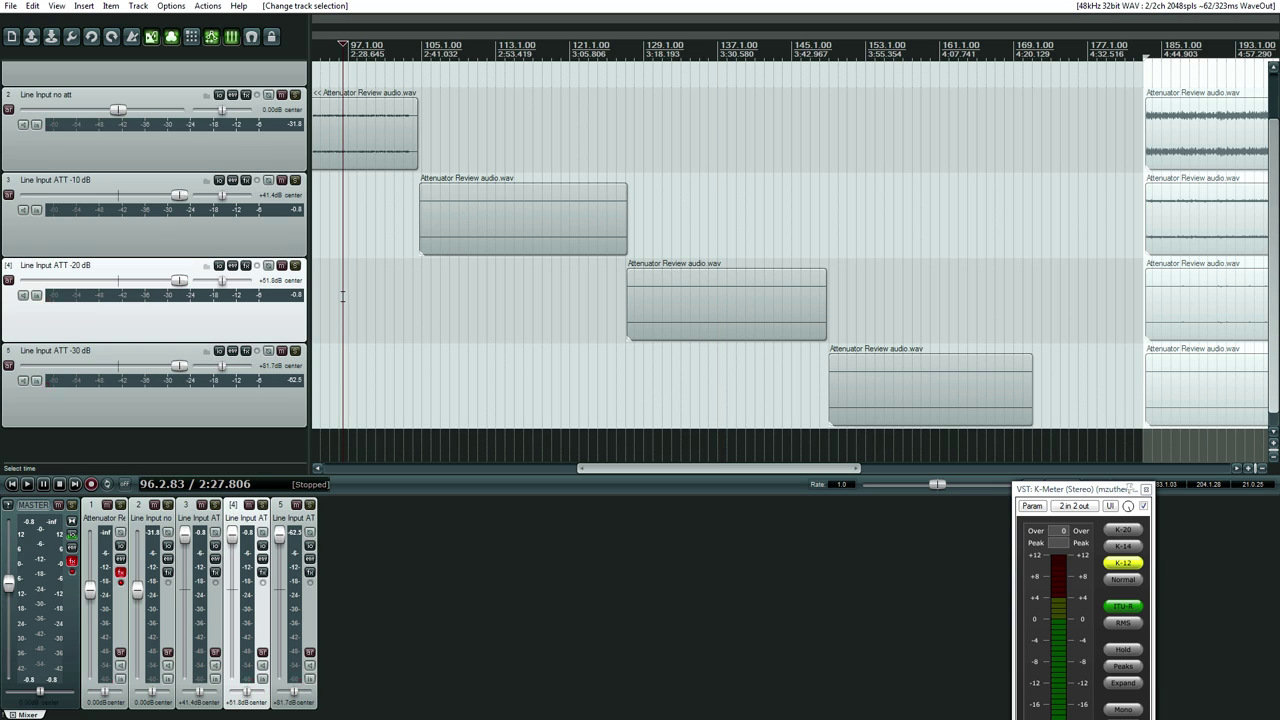
{"action": "left_click", "coordinate": [680, 372]}
{"action": "scroll", "coordinate": [648, 472], "scroll_direction": "right", "scroll_amount": 2}
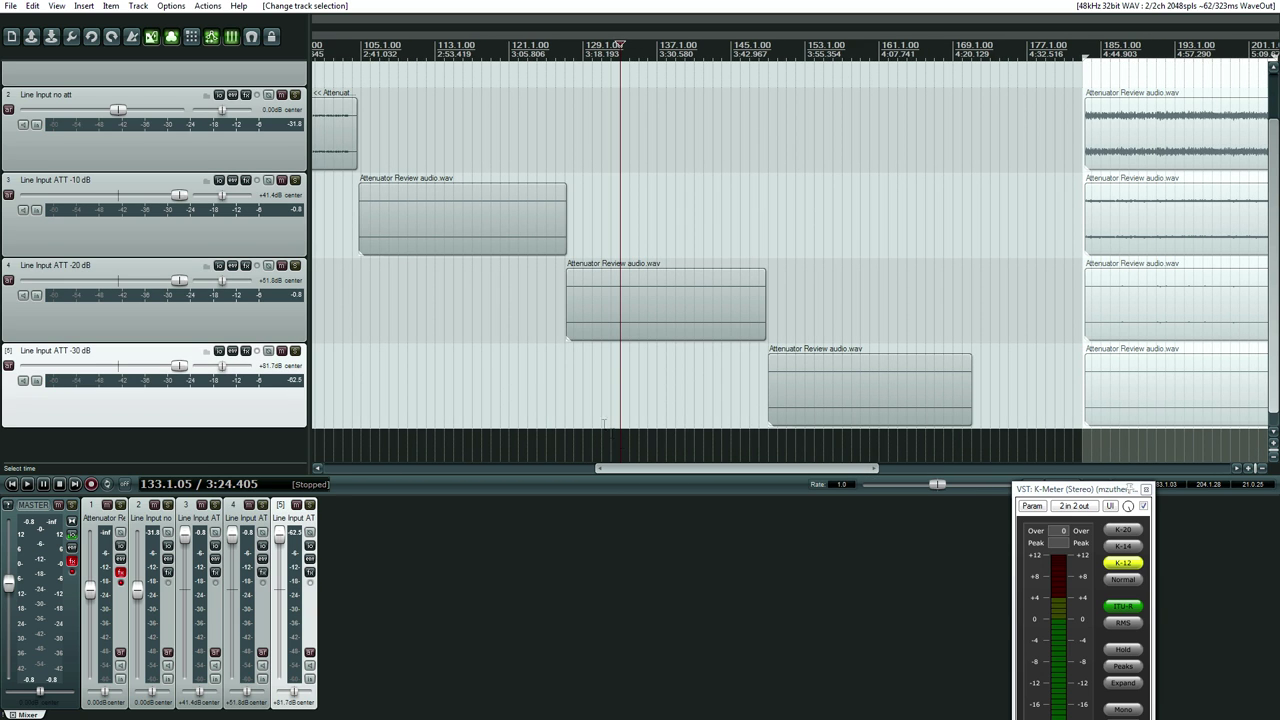
{"action": "left_click", "coordinate": [590, 401]}
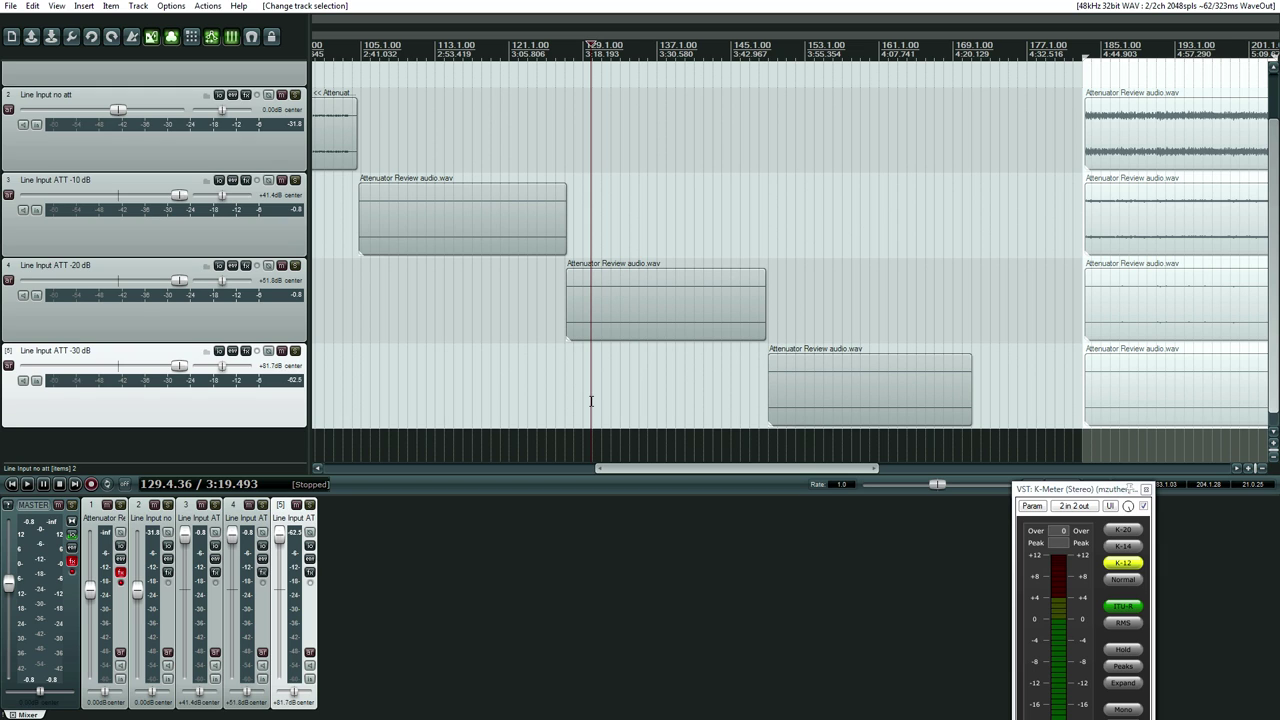
{"action": "key", "text": "space"}
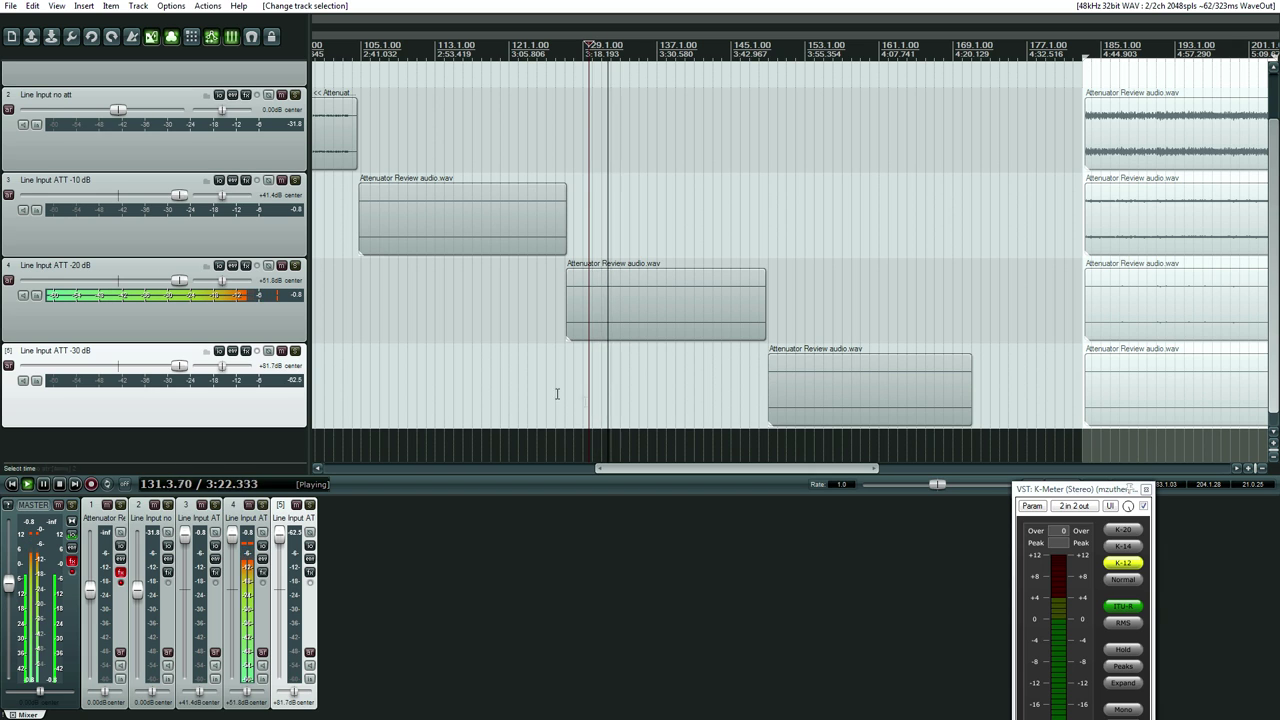
{"action": "left_click", "coordinate": [370, 352]}
{"action": "scroll", "coordinate": [510, 390], "scroll_direction": "down", "scroll_amount": 2}
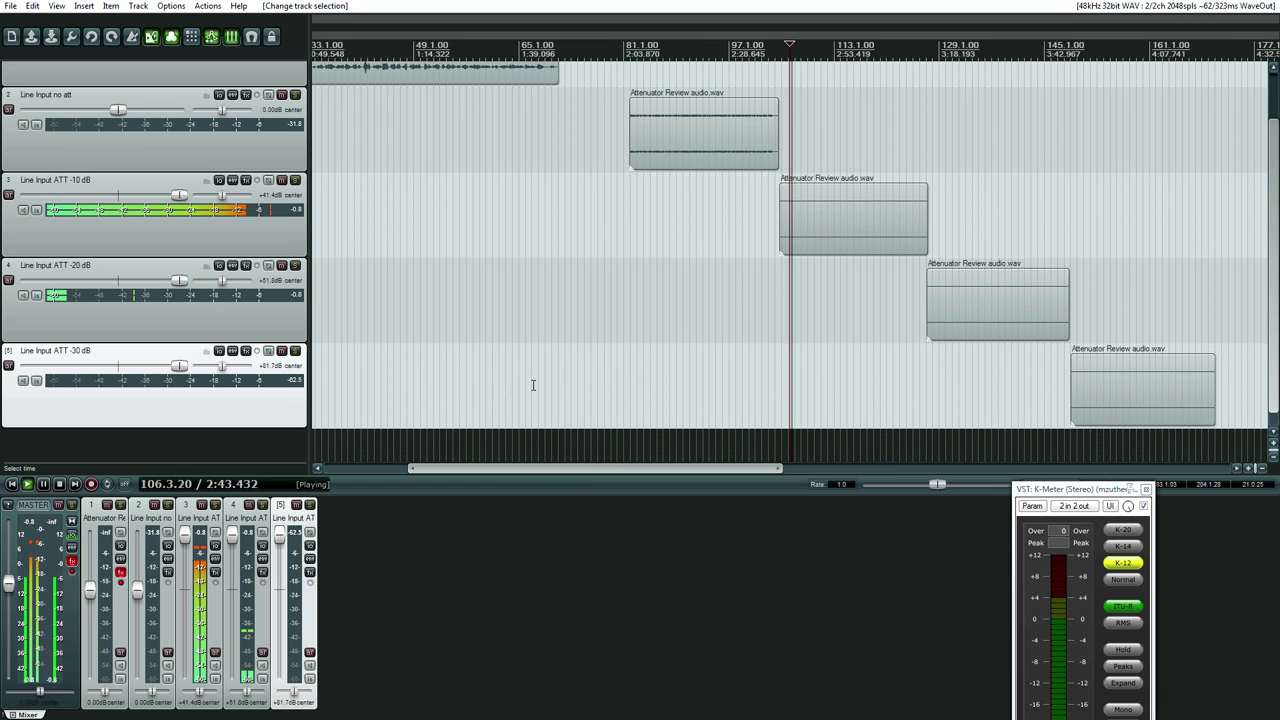
{"action": "left_click", "coordinate": [636, 300]}
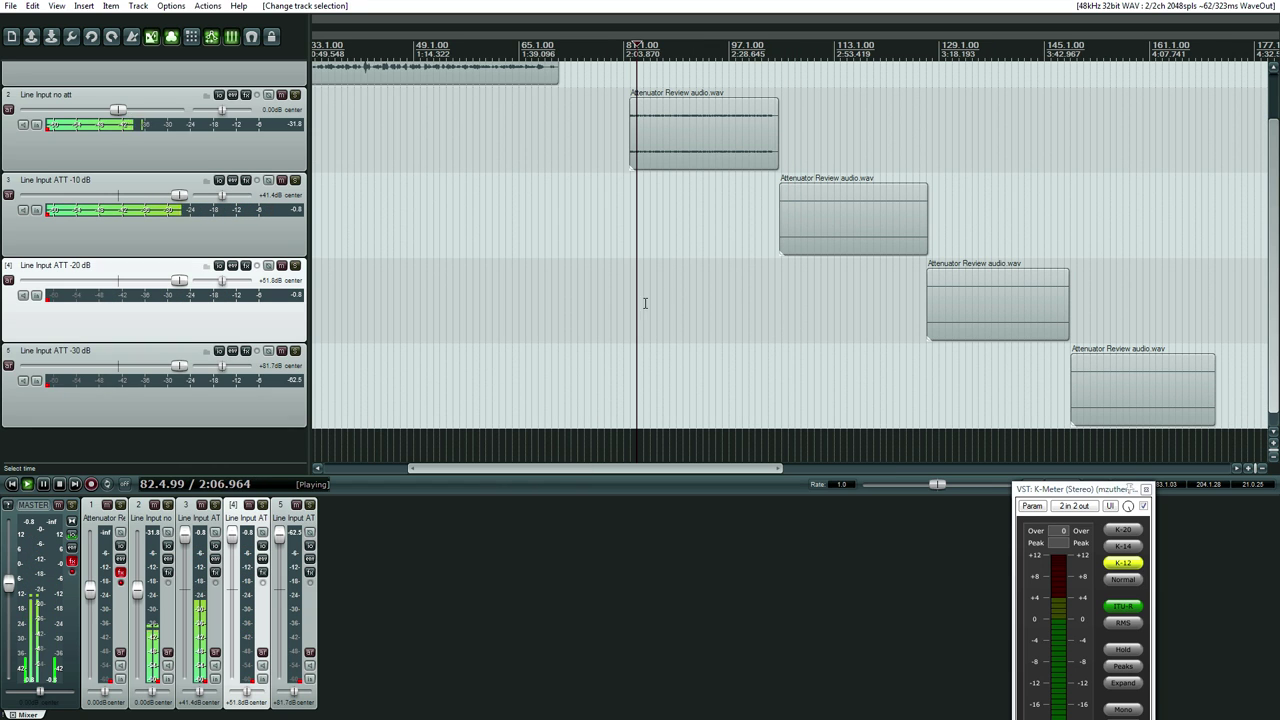
- Set the Line Input no att track's volume to +30 dB and play its clip against the start of the ATT -20 dB clip
{"action": "left_click", "coordinate": [124, 114]}
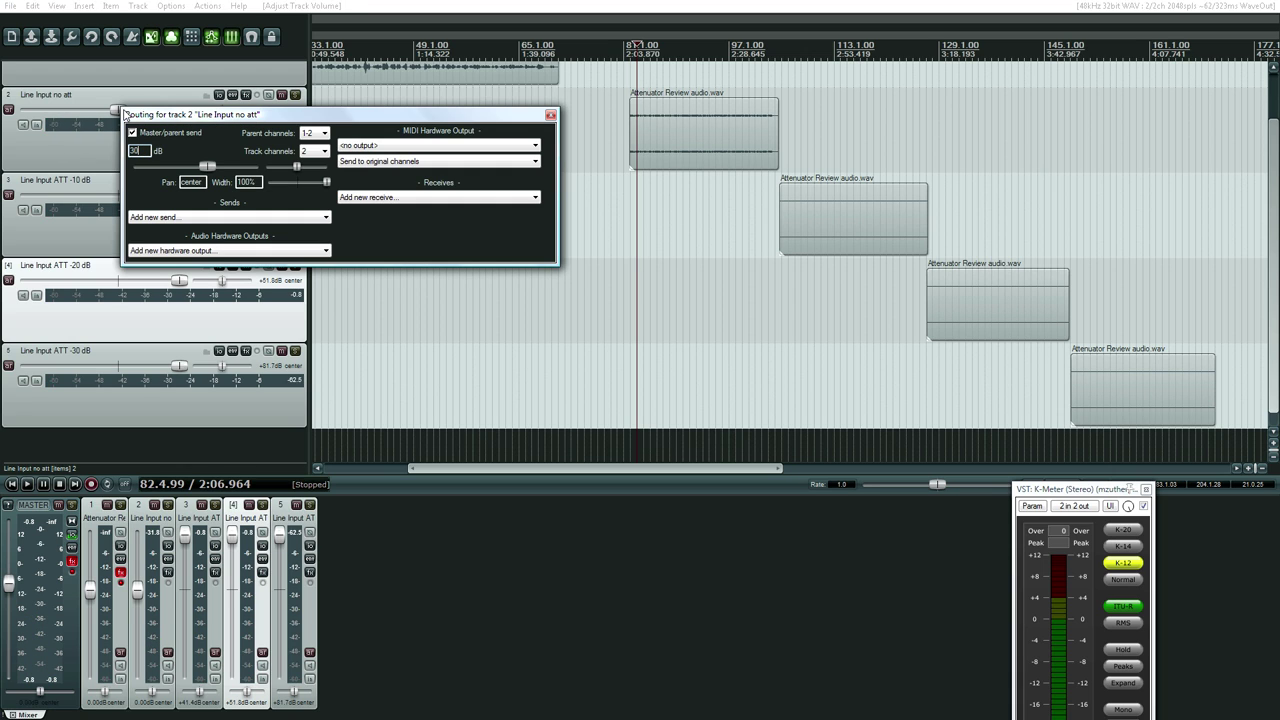
{"action": "left_click", "coordinate": [551, 115]}
{"action": "key", "text": "space"}
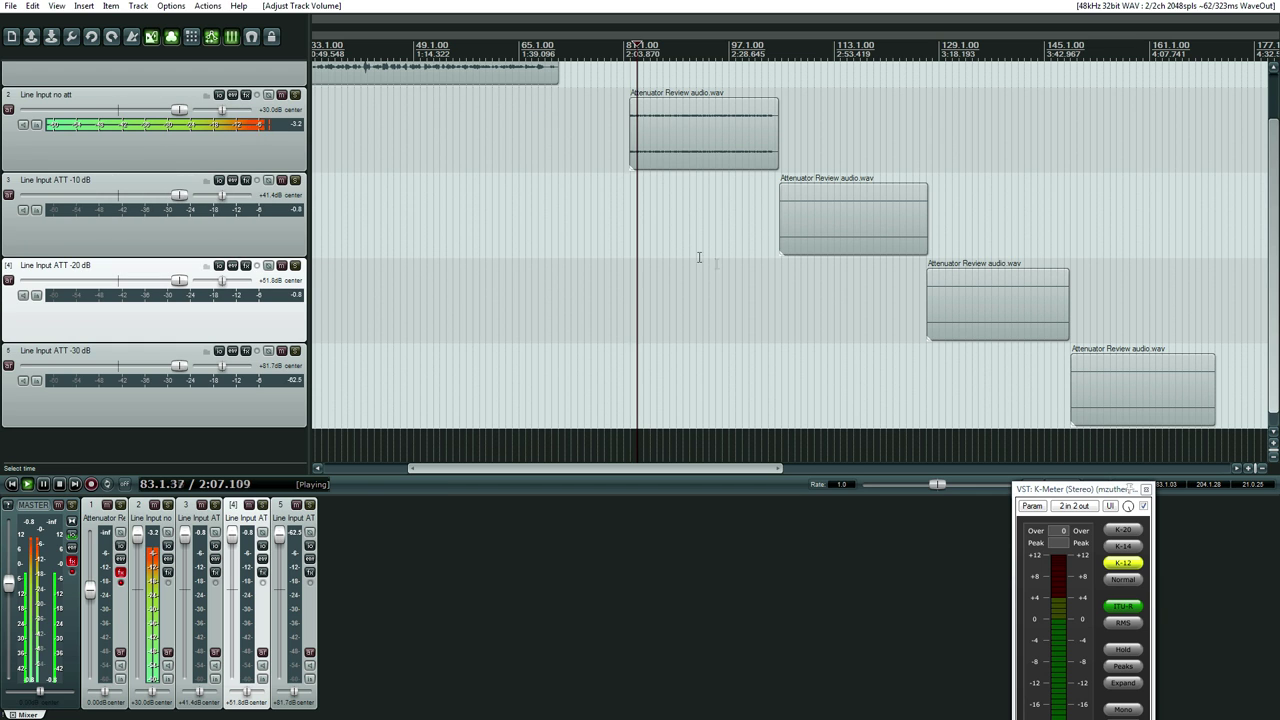
{"action": "scroll", "coordinate": [742, 374], "scroll_direction": "right", "scroll_amount": 3}
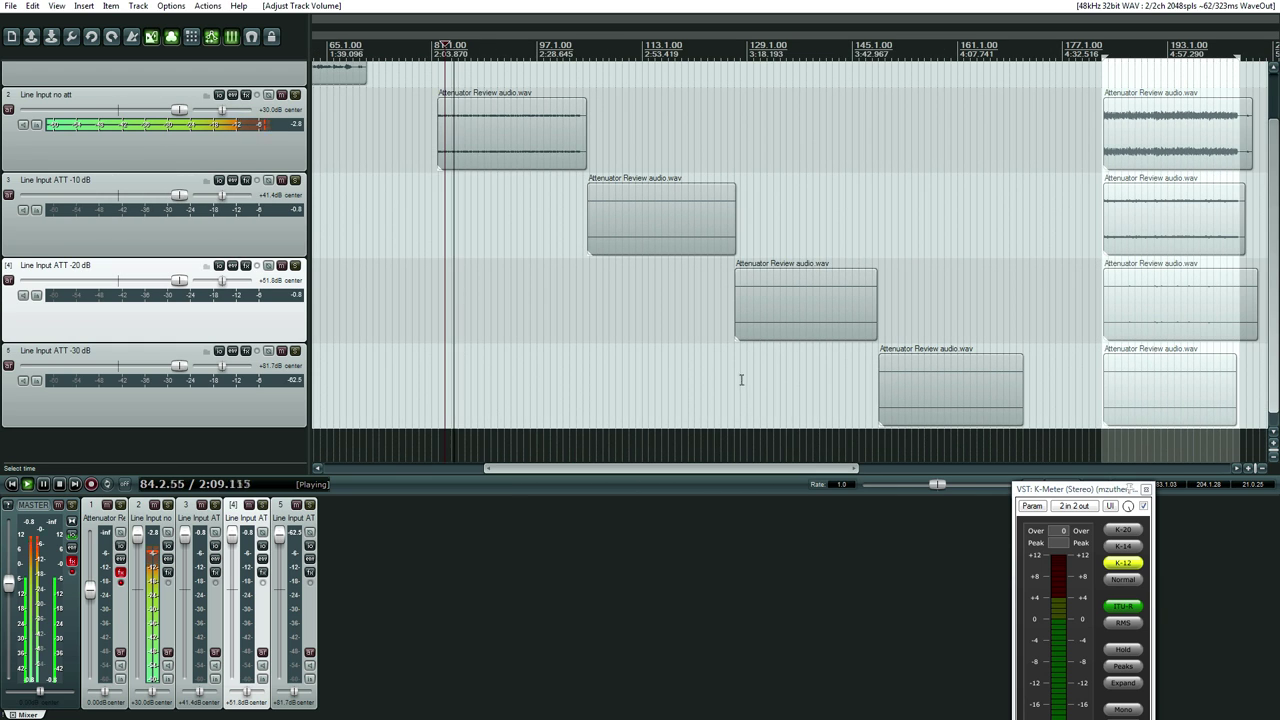
{"action": "left_click", "coordinate": [741, 370]}
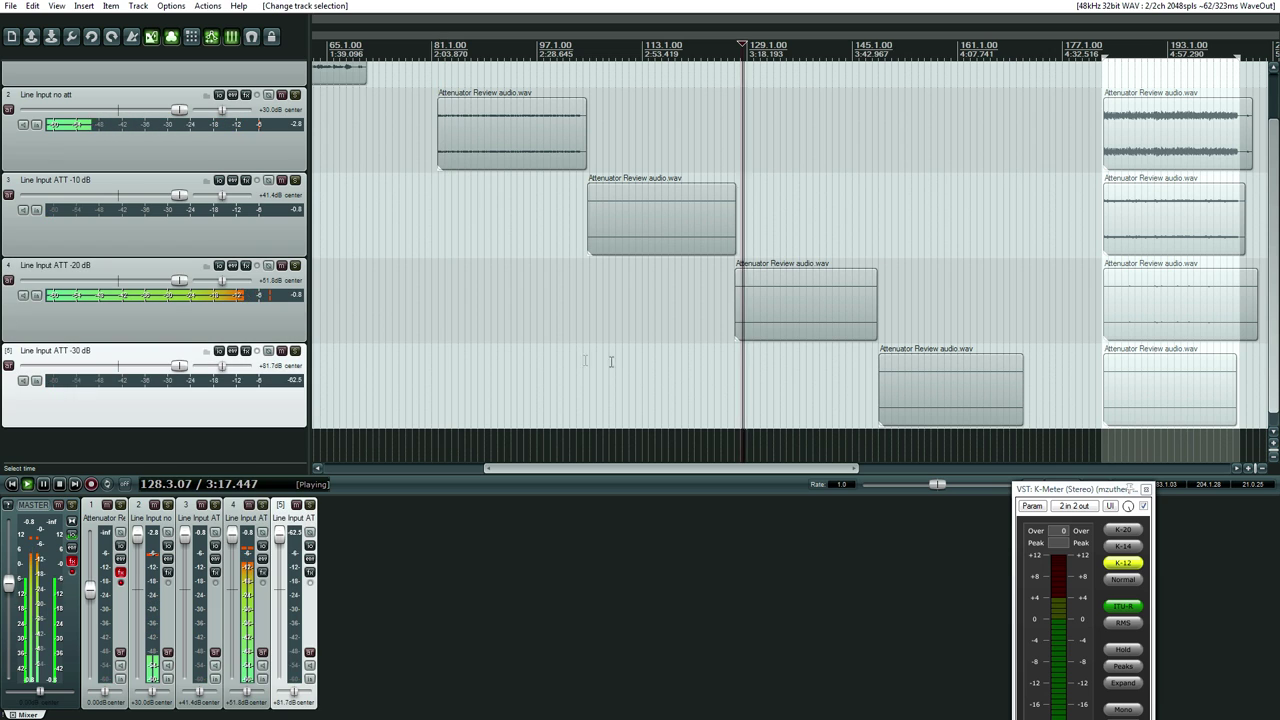
- Alternate playback between the beginnings of the no att and ATT -20 dB clips to compare their noise
{"action": "key", "text": "space"}
{"action": "left_click", "coordinate": [447, 289]}
{"action": "key", "text": "space"}
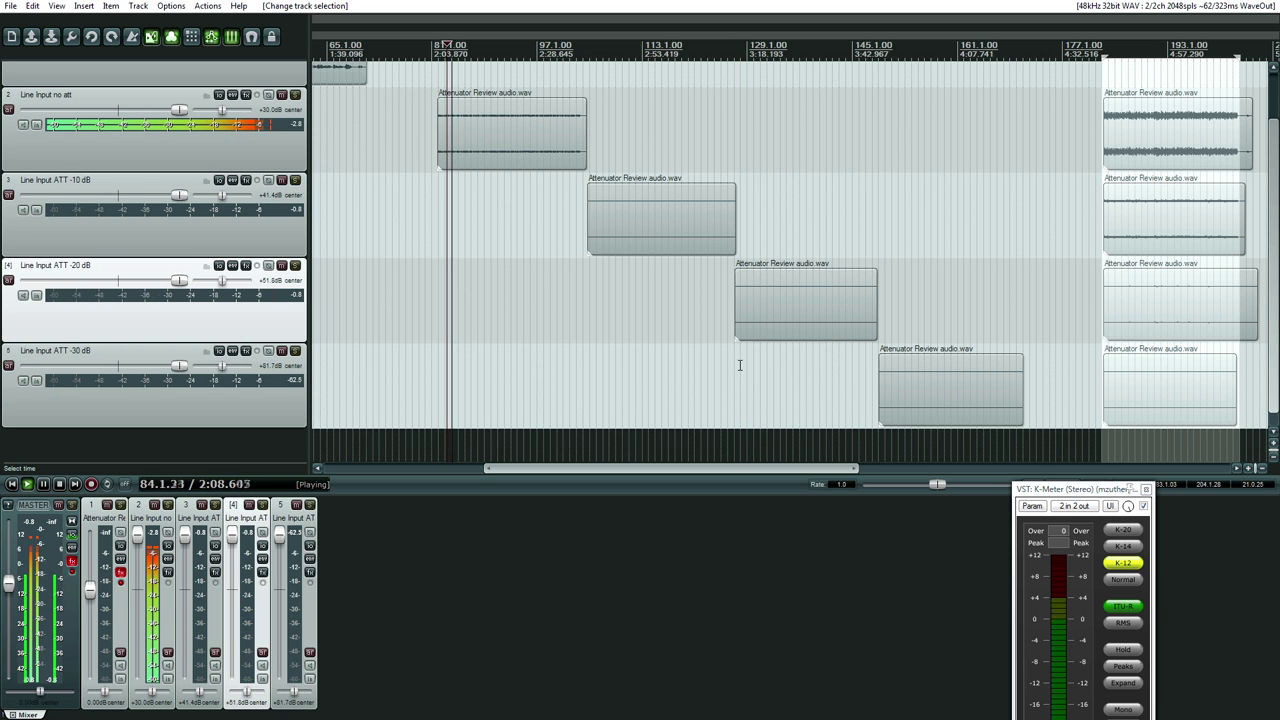
{"action": "left_click", "coordinate": [741, 364]}
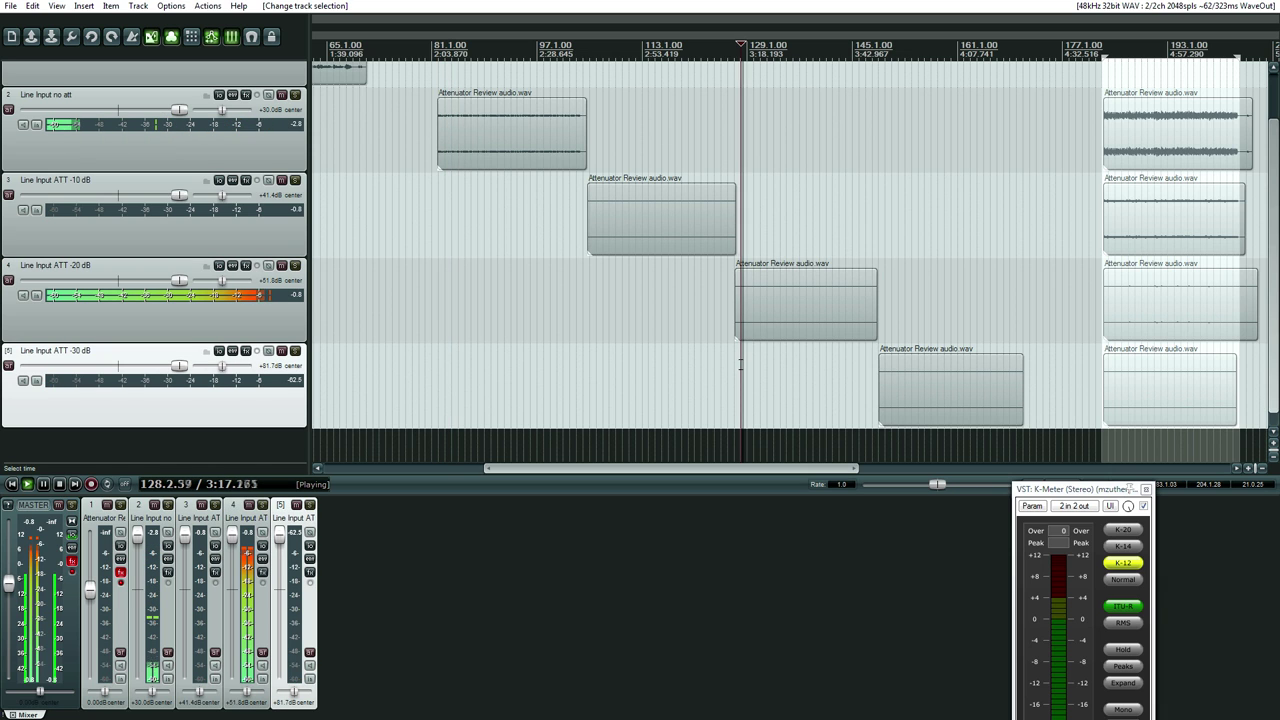
{"action": "left_click", "coordinate": [447, 286]}
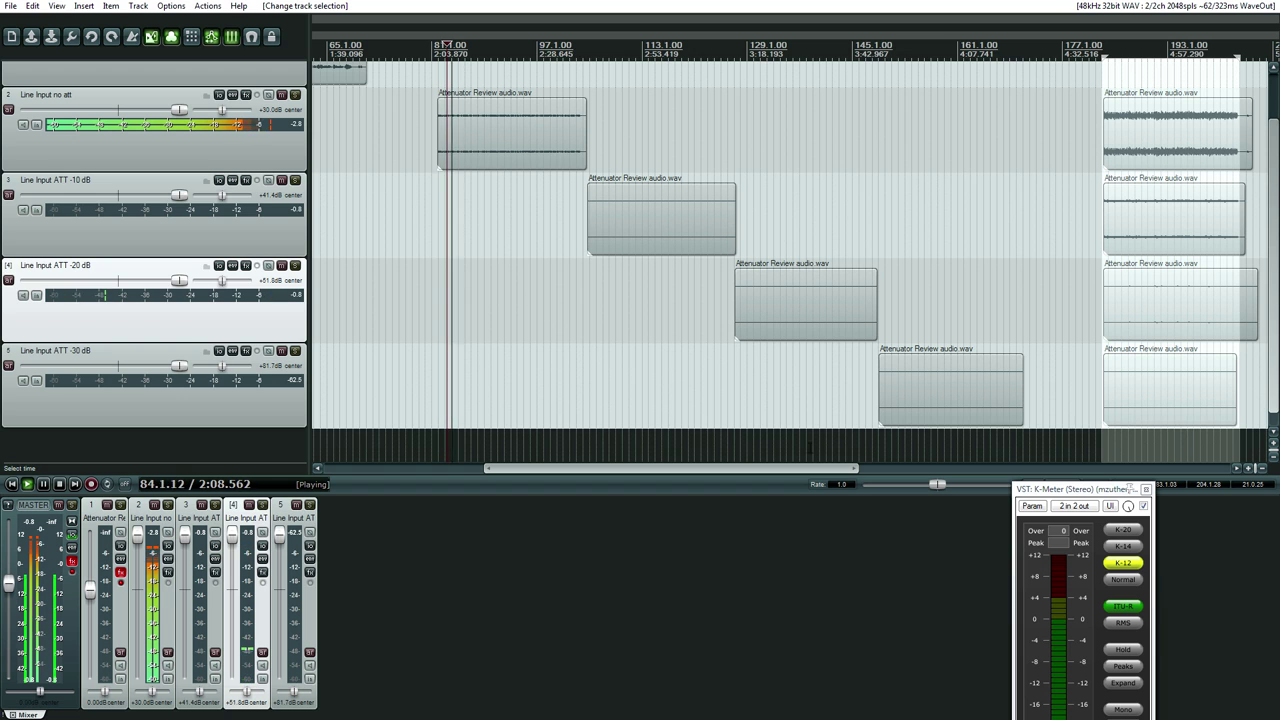
- Stop the comparison and play the ATT -30 dB clip from its start
{"action": "left_click_drag", "start_coordinate": [680, 476], "coordinate": [704, 476]}
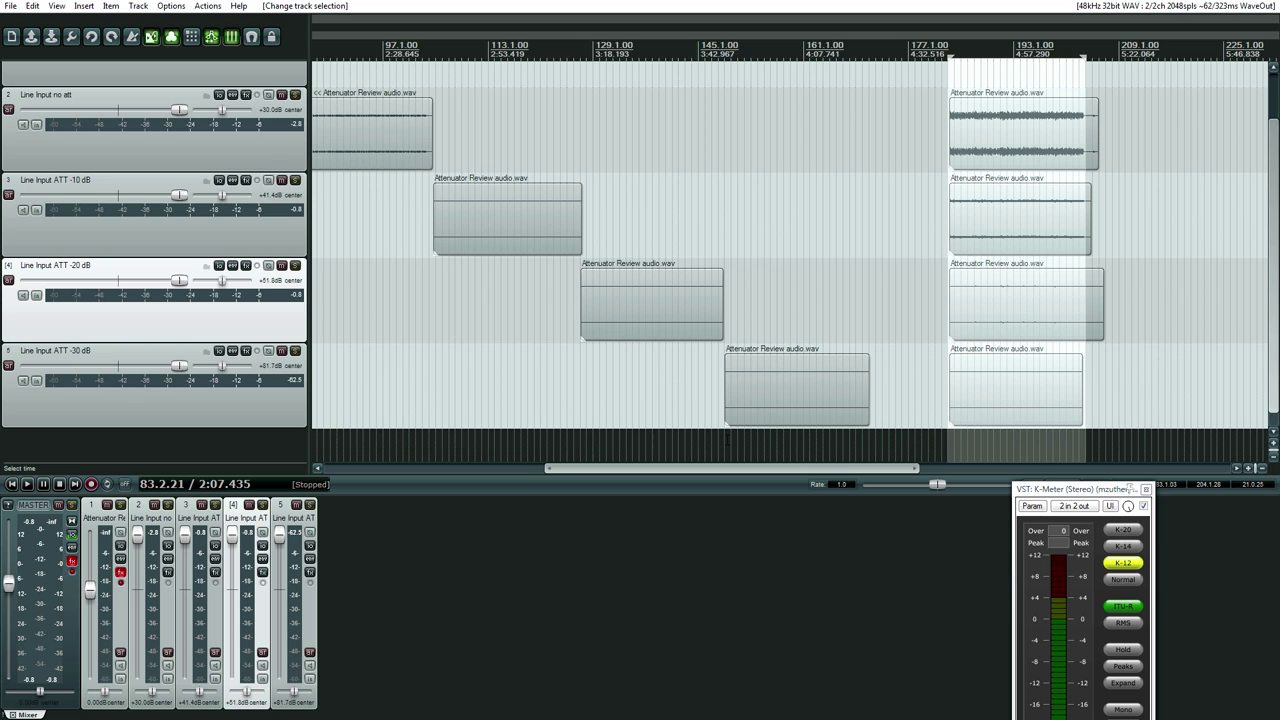
{"action": "left_click", "coordinate": [727, 432]}
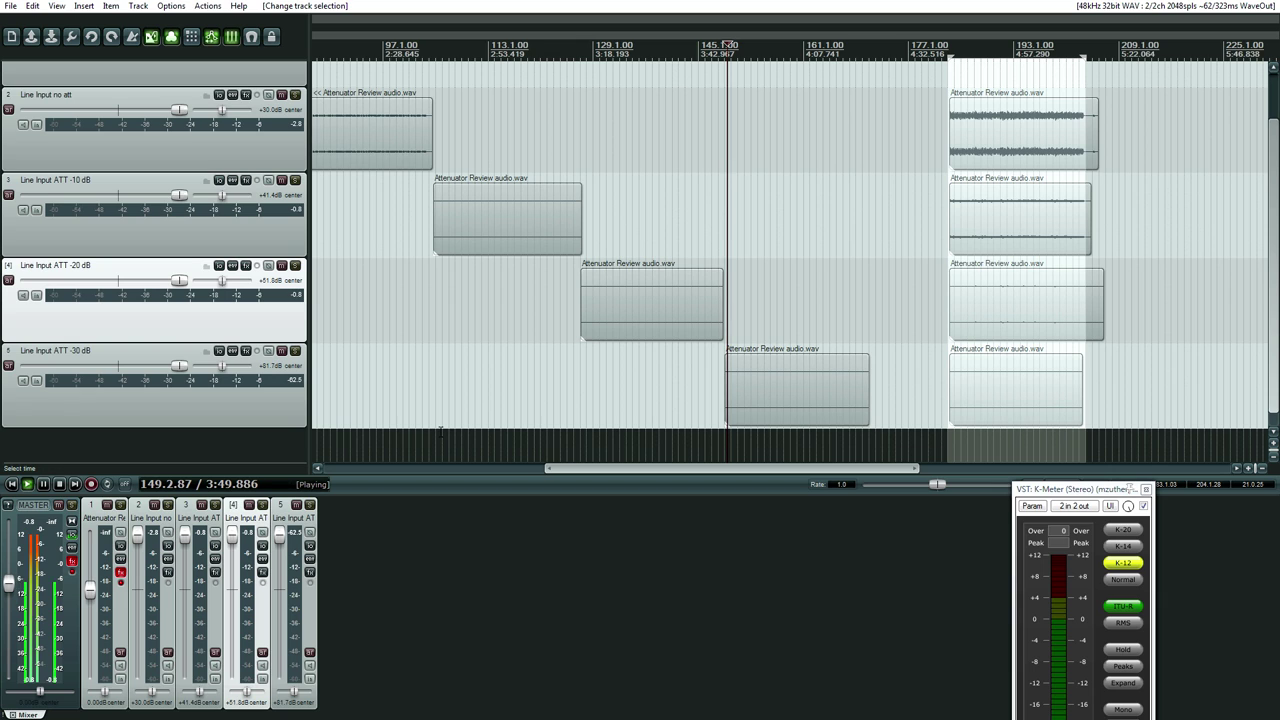
{"action": "left_click", "coordinate": [195, 372]}
{"action": "mouse_move", "coordinate": [186, 370]}
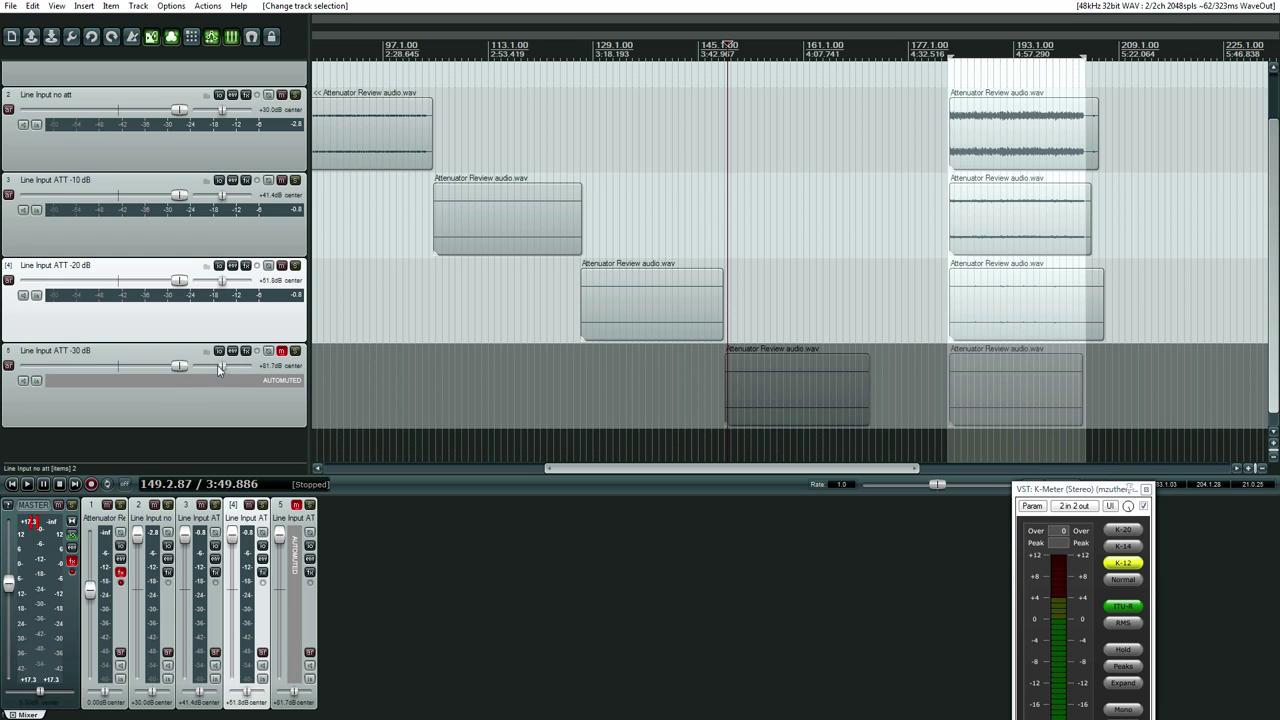
- Set the Line Input ATT -30 dB track's volume to +61.7 dB, clear the master peak reading and unmute the track
{"action": "mouse_move", "coordinate": [246, 373]}
{"action": "mouse_move", "coordinate": [184, 285]}
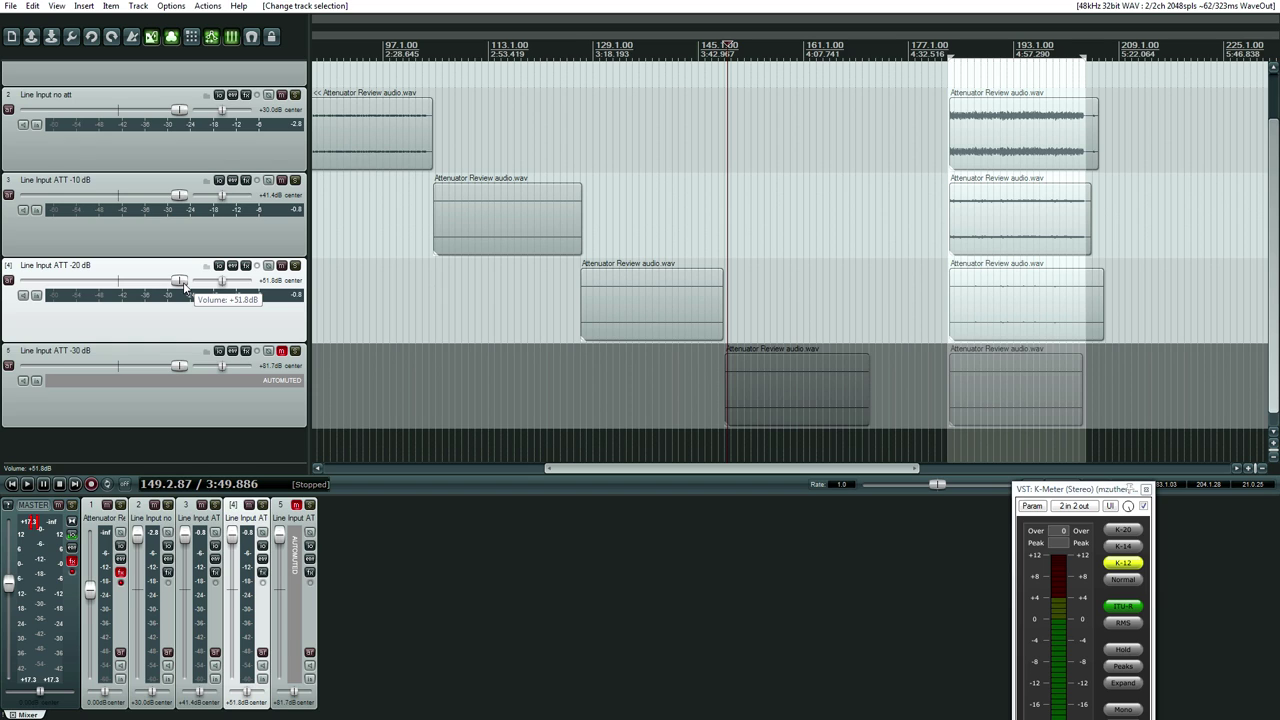
{"action": "right_click", "coordinate": [183, 369]}
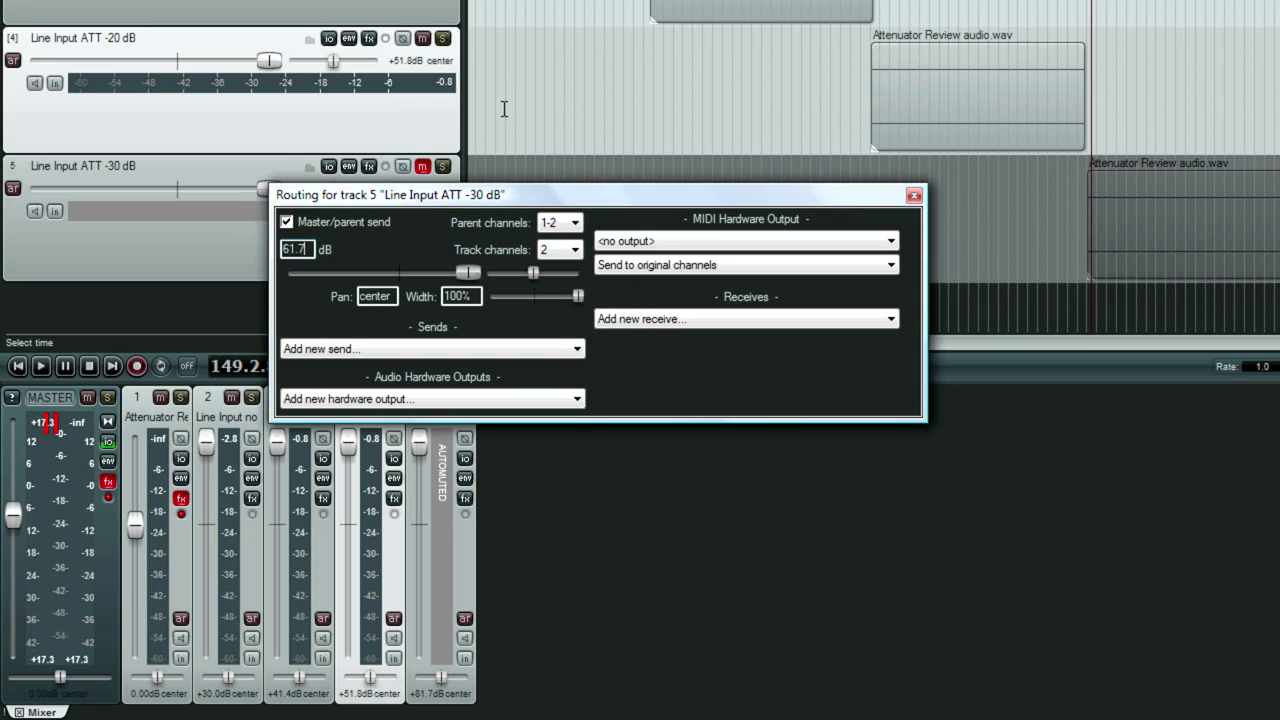
{"action": "left_click", "coordinate": [913, 197]}
{"action": "left_click", "coordinate": [63, 425]}
{"action": "left_click", "coordinate": [421, 170]}
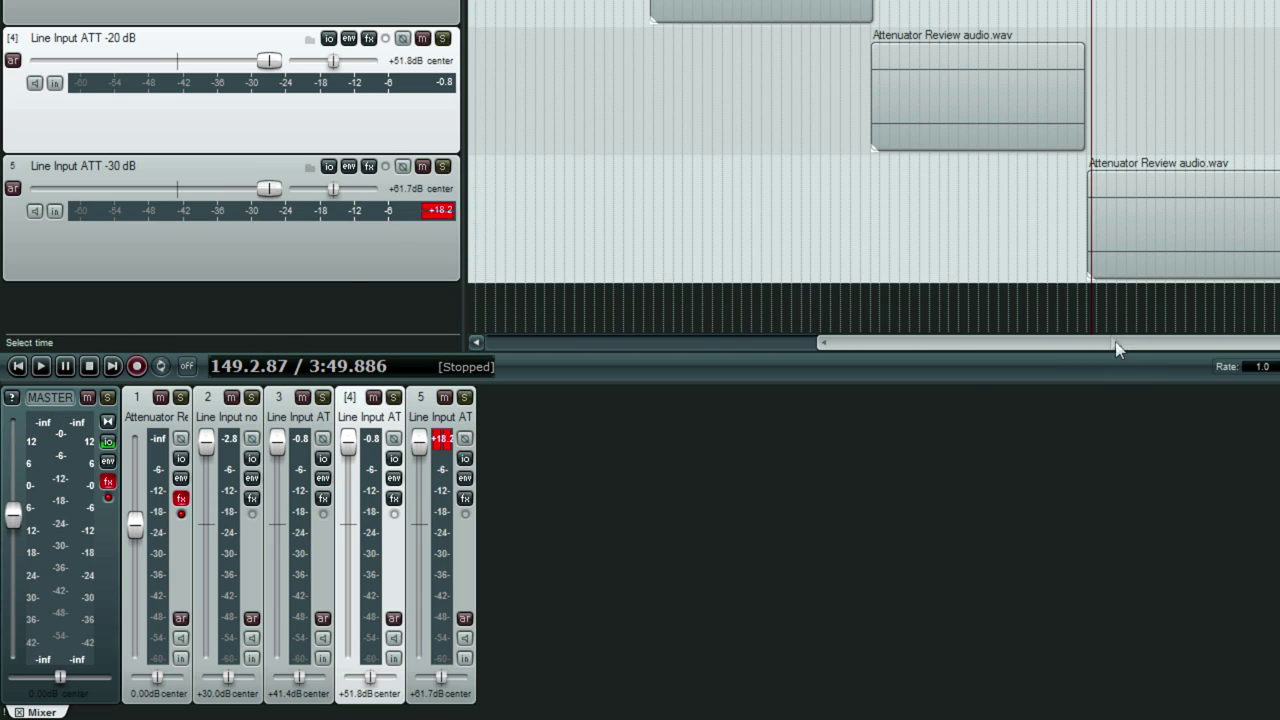
- Play the ATT -30 dB clip from its start, stop to reset its peak reading, and play it again to check its level
{"action": "left_click", "coordinate": [1087, 305]}
{"action": "left_click_drag", "start_coordinate": [1072, 343], "coordinate": [1118, 343]}
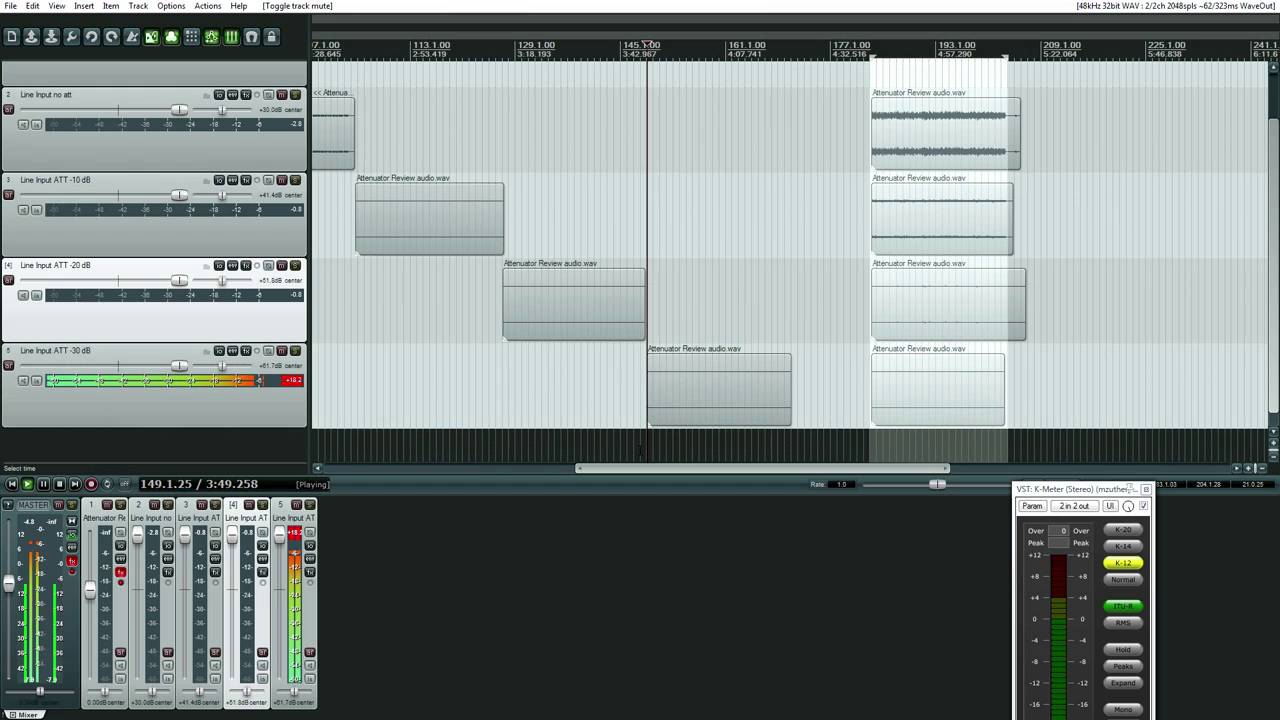
{"action": "key", "text": "space"}
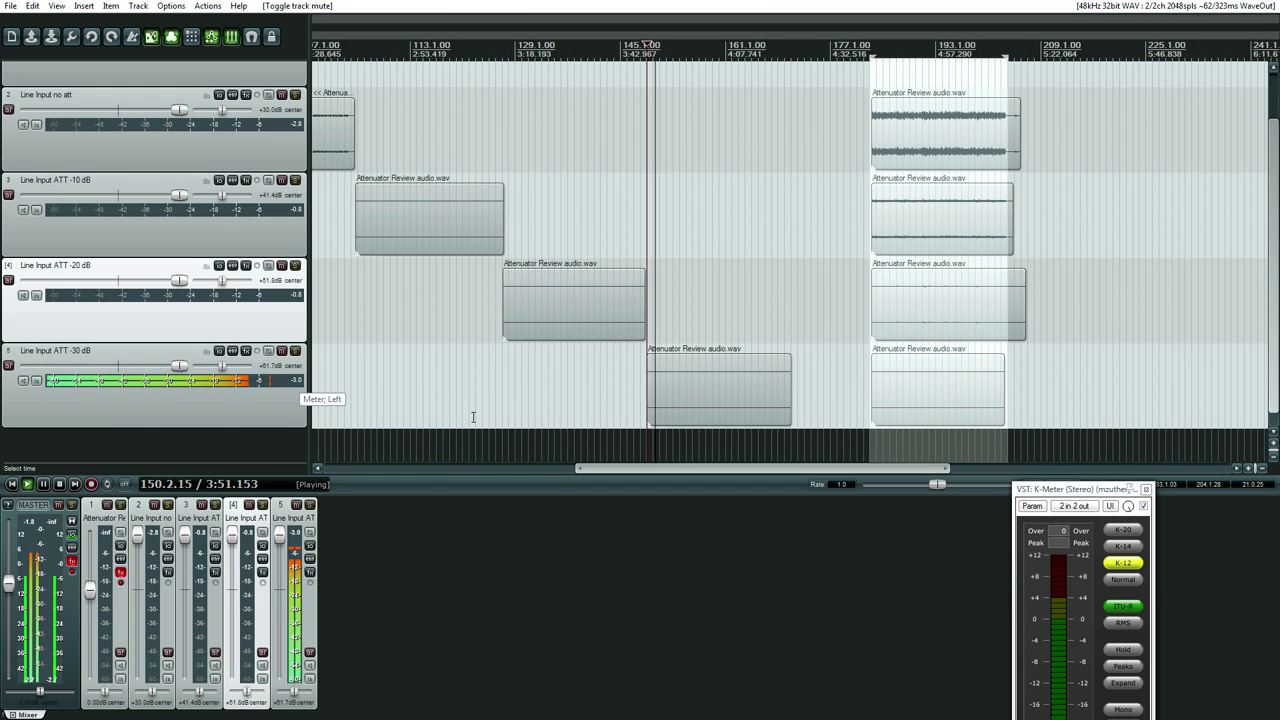
{"action": "key", "text": "space"}
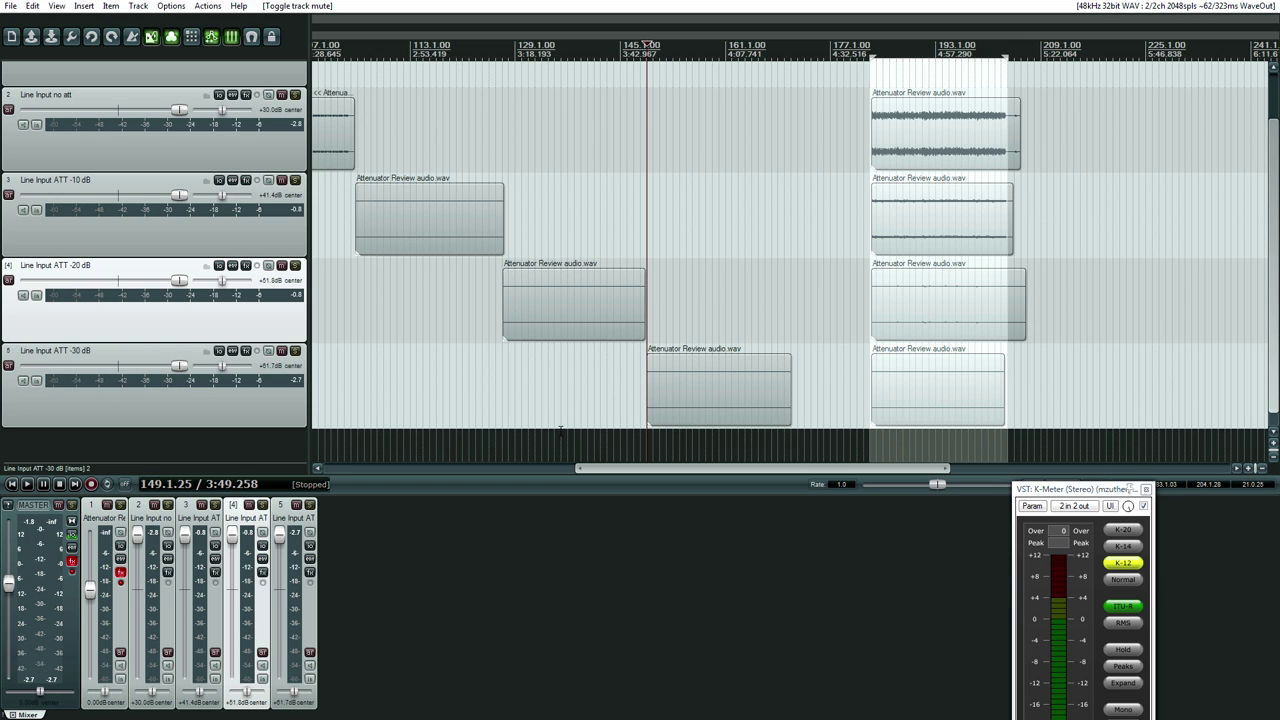
{"action": "left_click", "coordinate": [313, 390]}
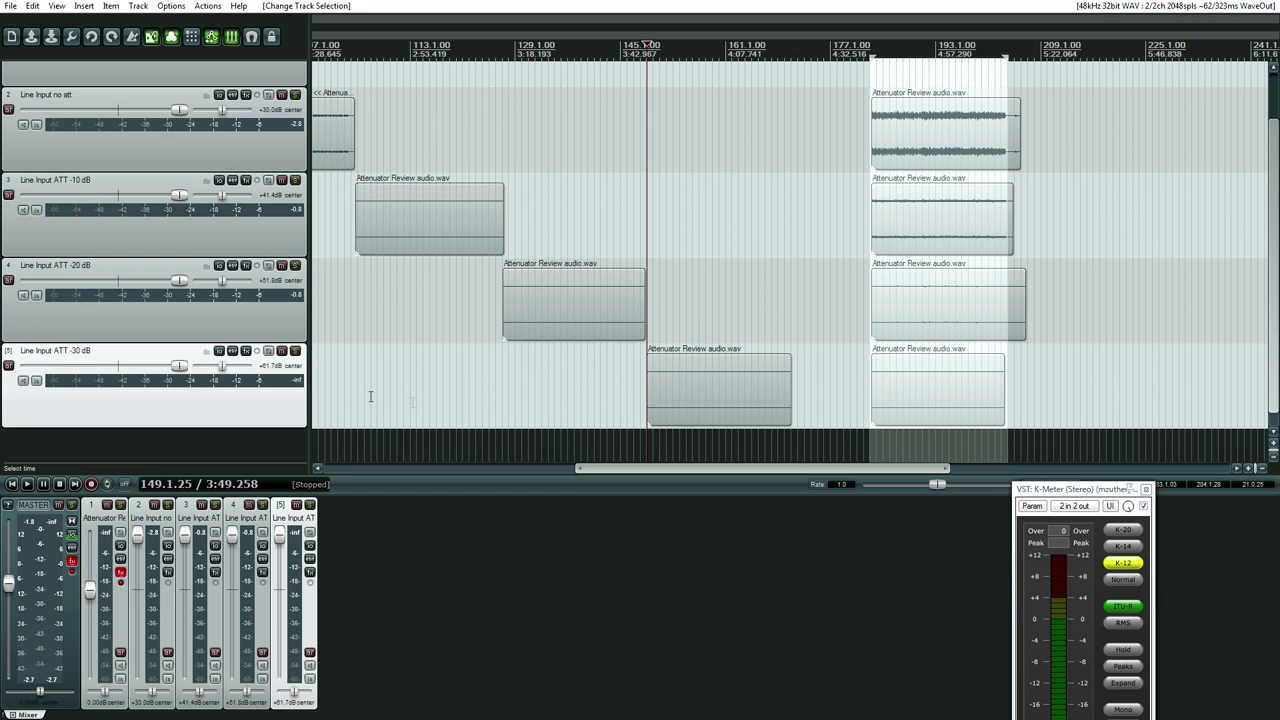
{"action": "key", "text": "space"}
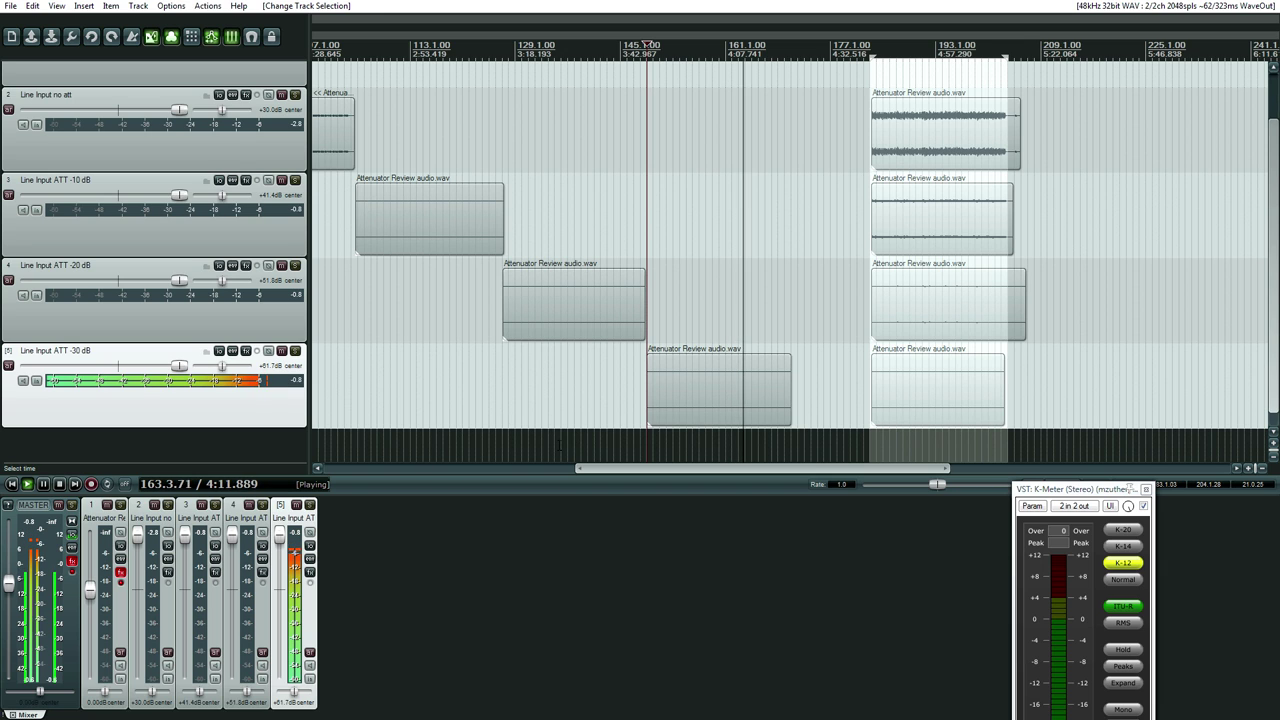
- Play the middle of the no att clip against the middle of the ATT -30 dB clip, and stop
{"action": "scroll", "coordinate": [573, 426], "scroll_direction": "down", "scroll_amount": 2}
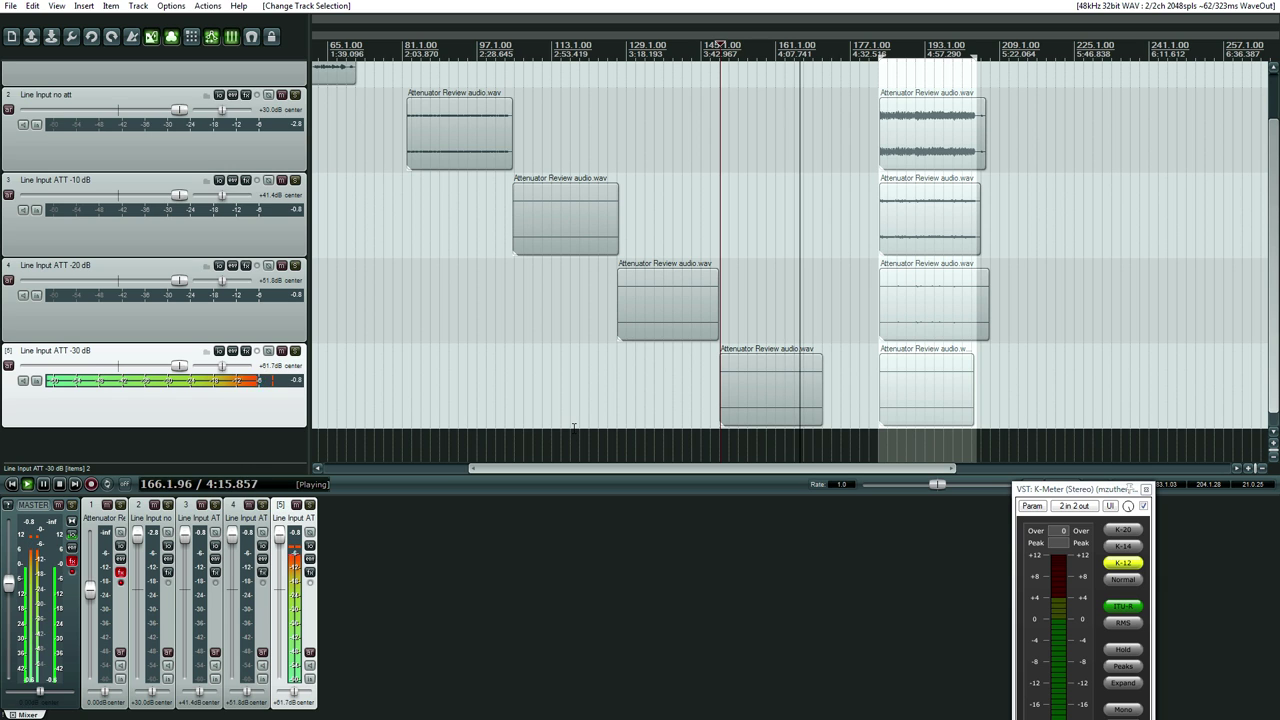
{"action": "left_click", "coordinate": [436, 396]}
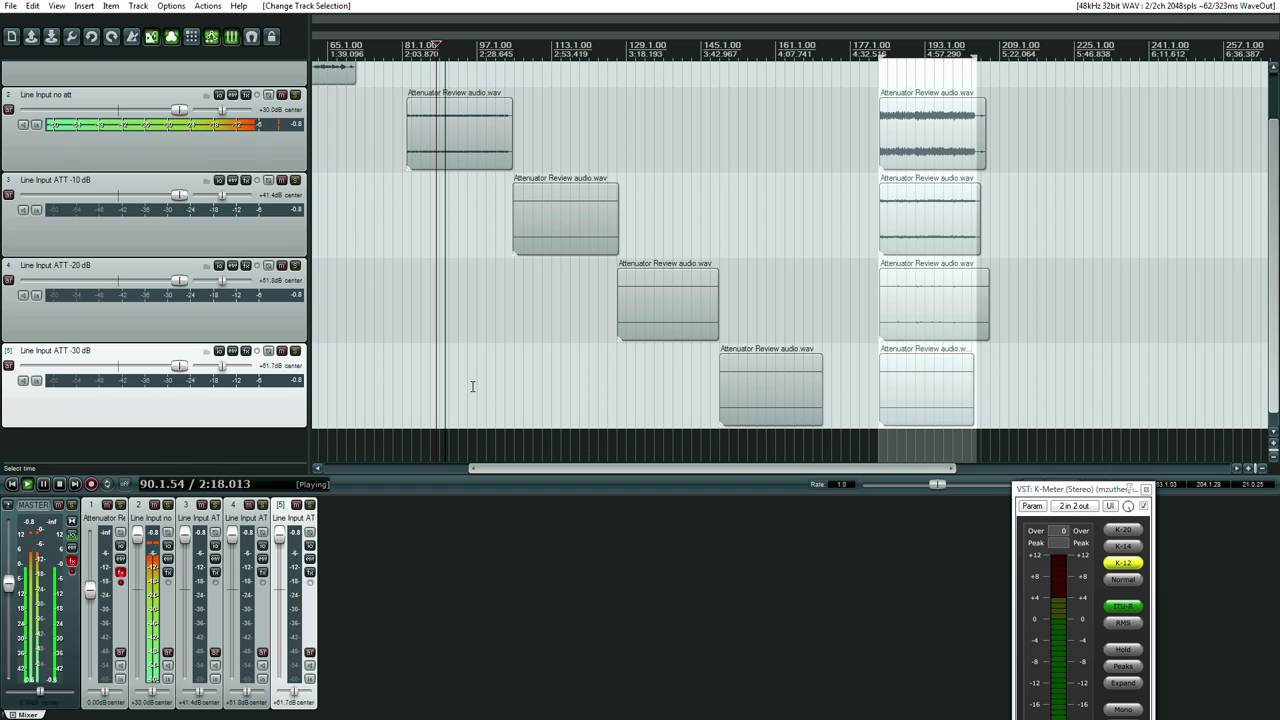
{"action": "left_click", "coordinate": [759, 445]}
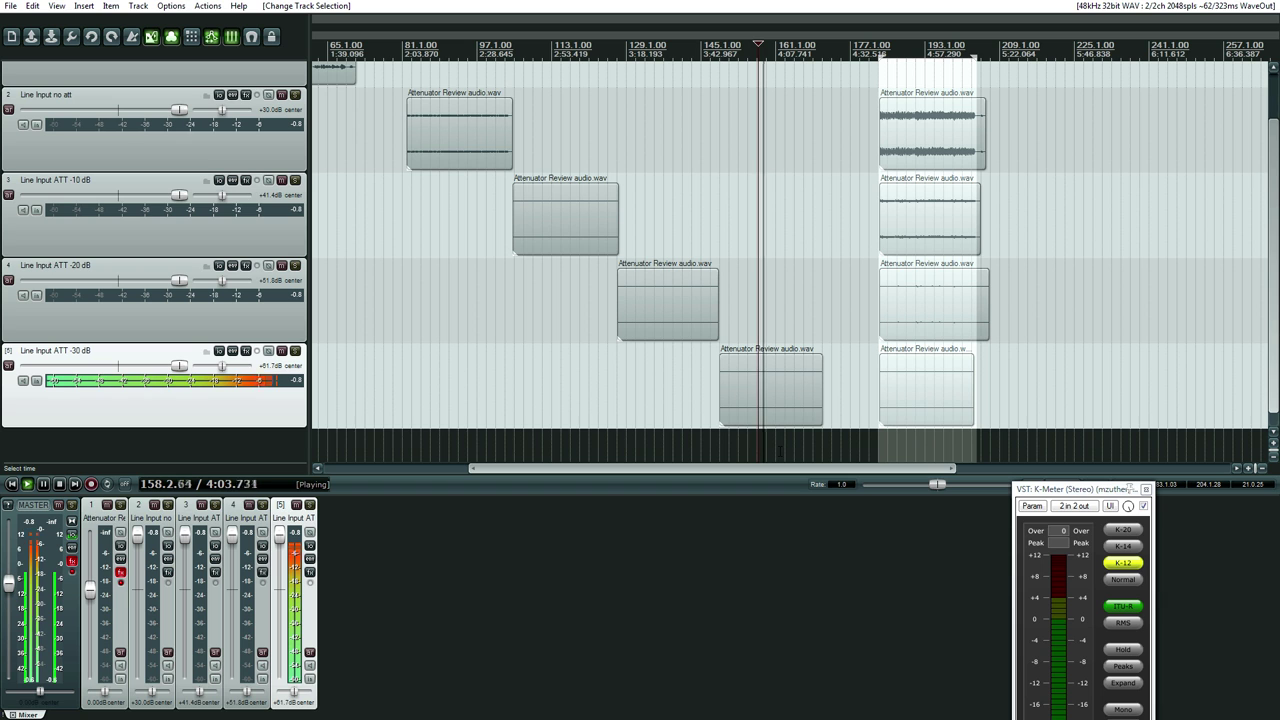
{"action": "key", "text": "space"}
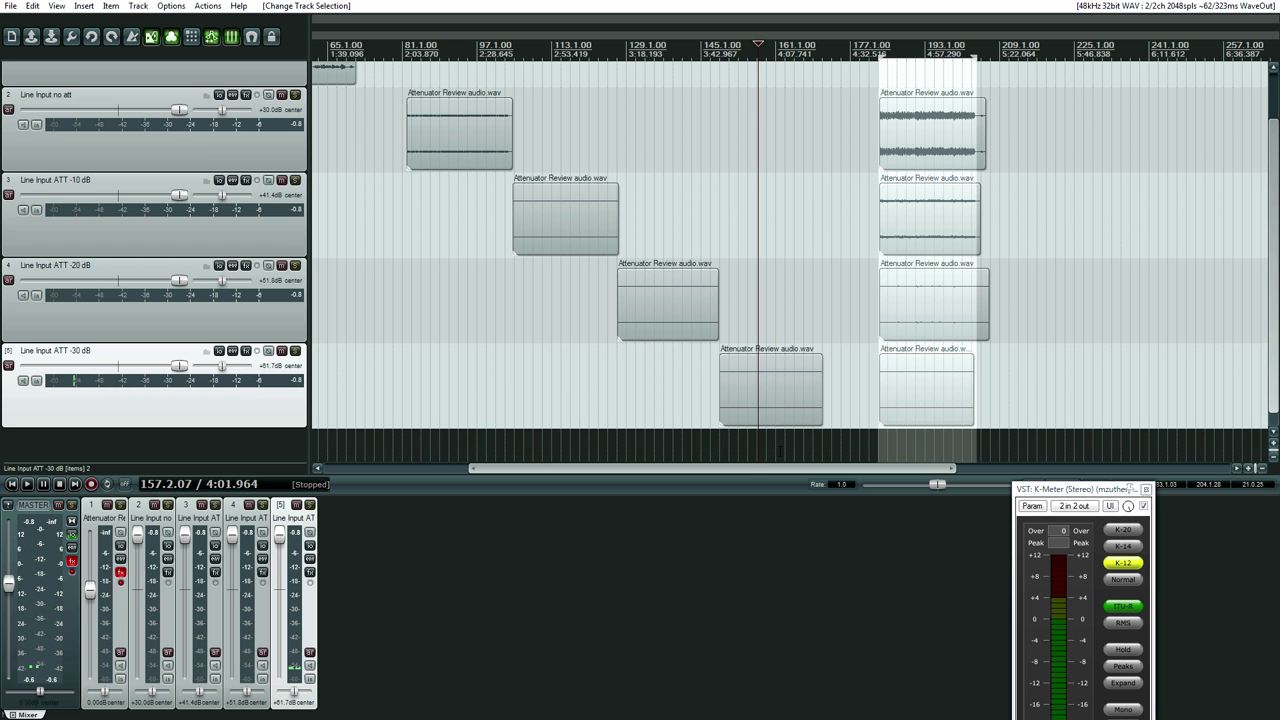
- Reset the volumes of the four Line Input tracks to 0 dB for the set of vertically aligned clips
{"action": "left_click_drag", "start_coordinate": [755, 470], "coordinate": [853, 467]}
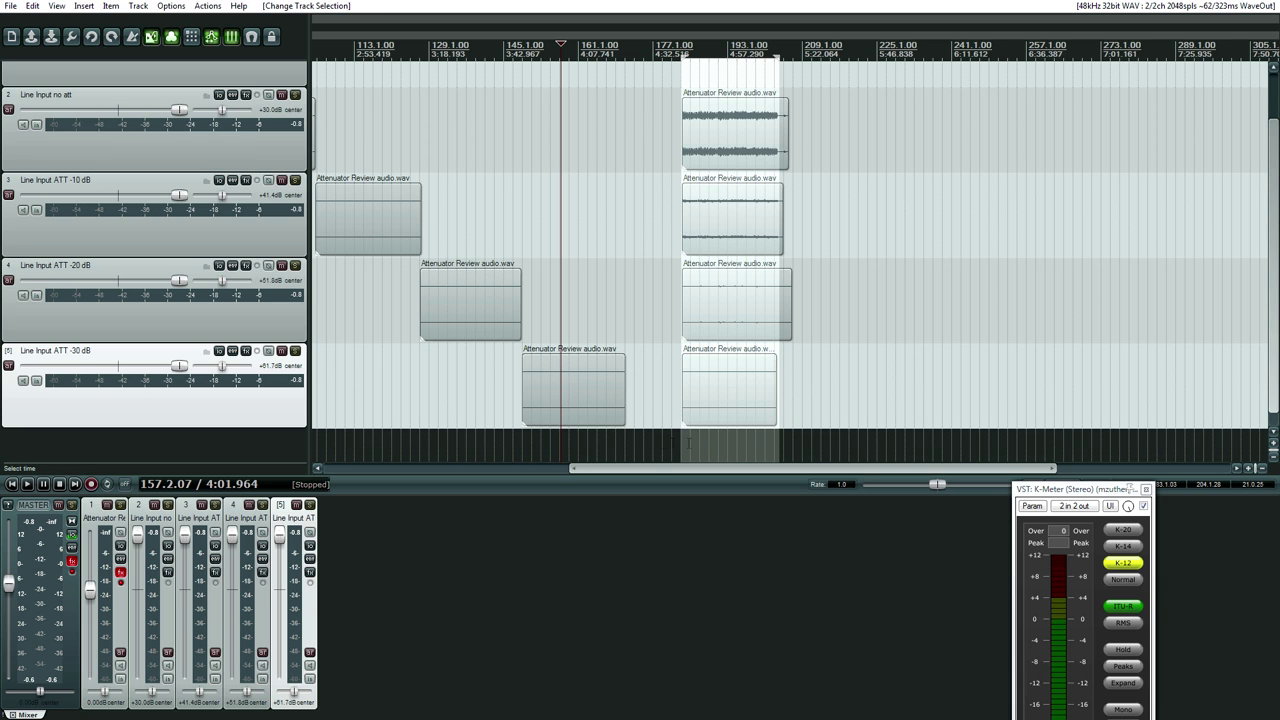
{"action": "left_click_drag", "start_coordinate": [650, 472], "coordinate": [658, 472]}
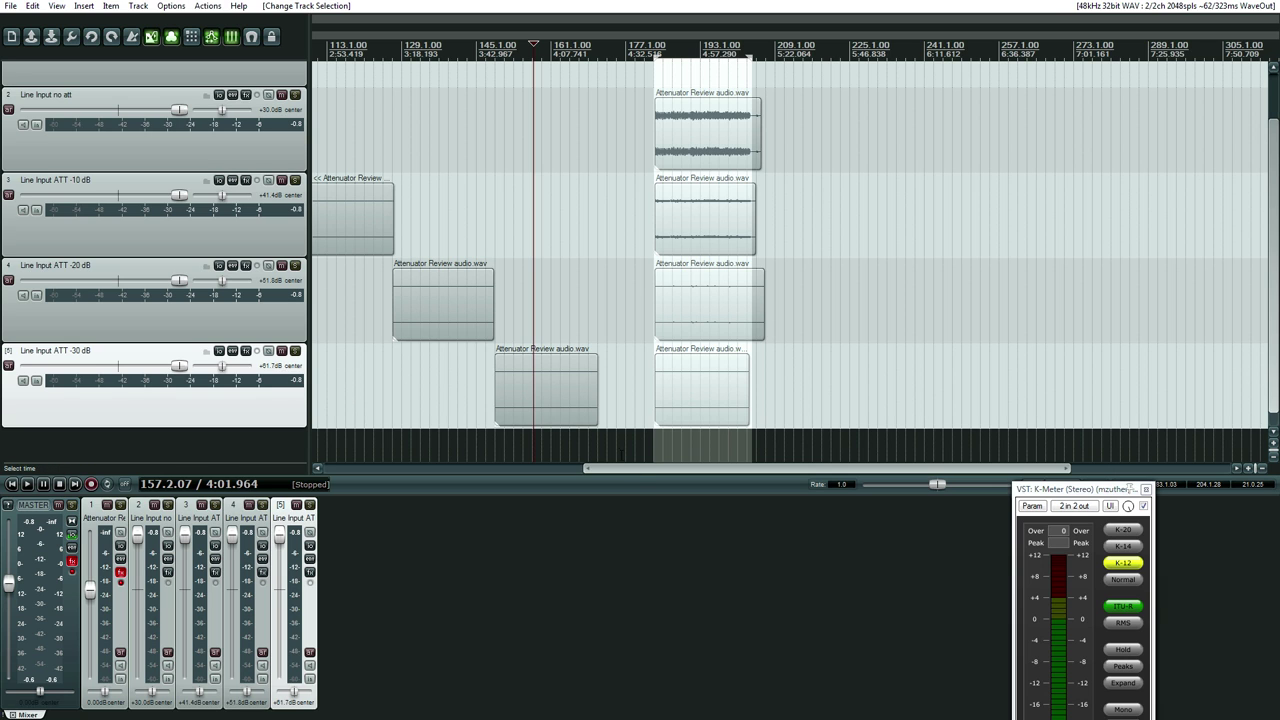
{"action": "left_click_drag", "start_coordinate": [638, 470], "coordinate": [673, 473]}
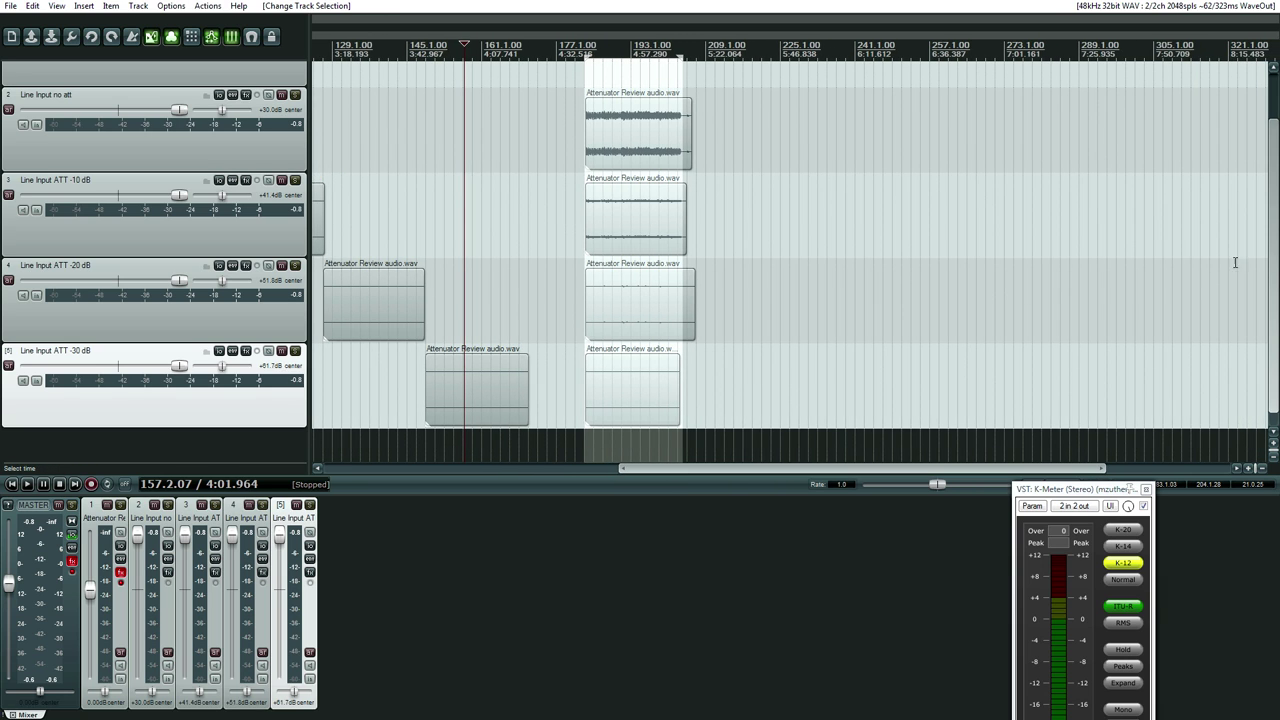
{"action": "left_click_drag", "start_coordinate": [1274, 283], "coordinate": [1276, 230]}
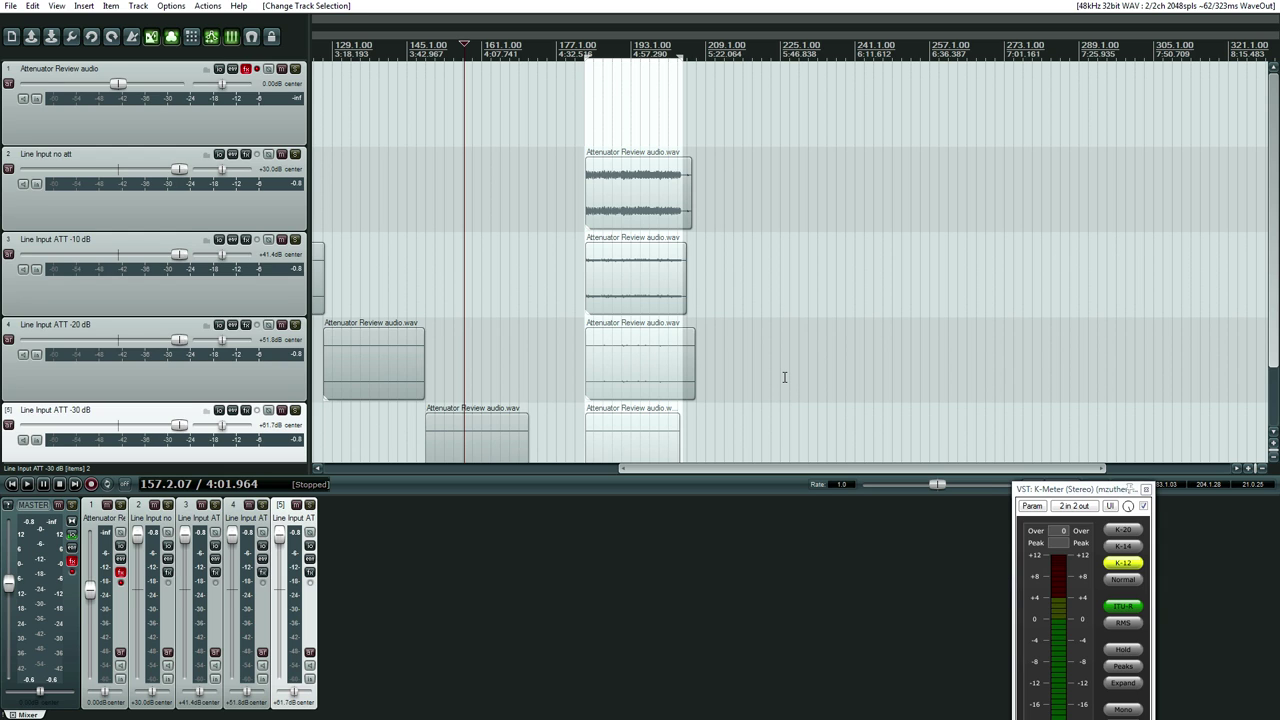
{"action": "scroll", "coordinate": [644, 385], "scroll_direction": "up", "scroll_amount": 3}
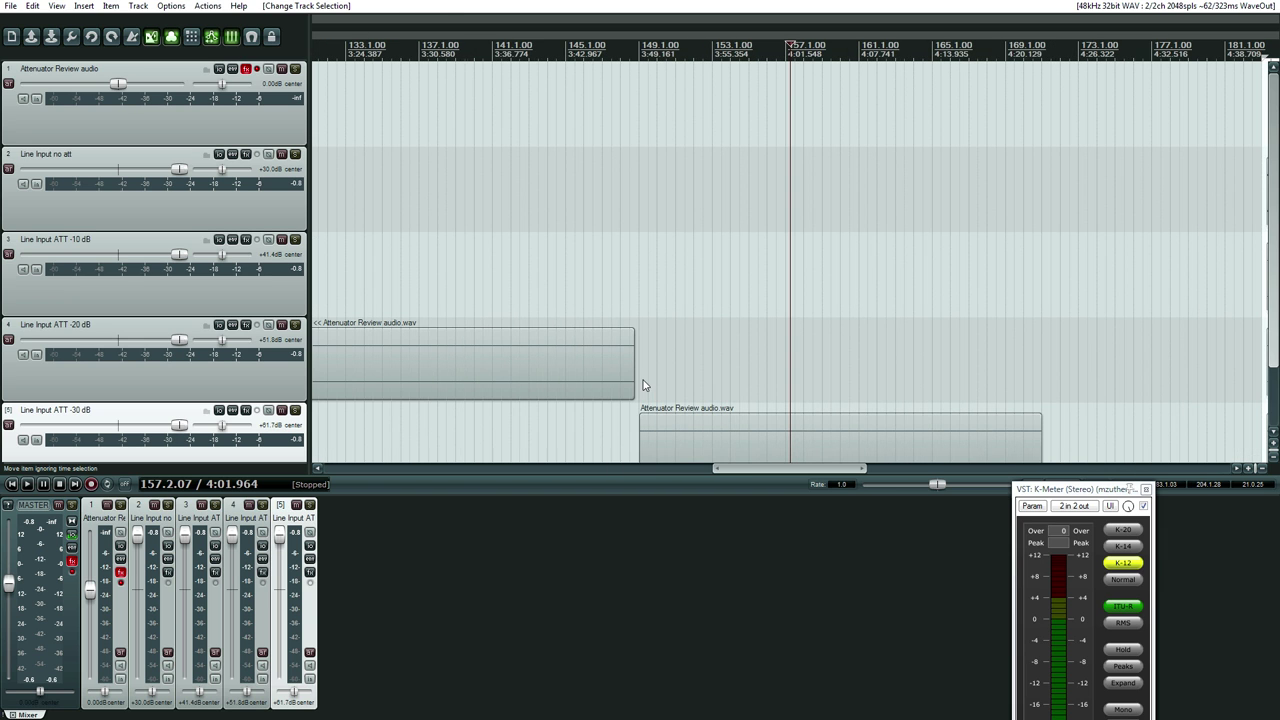
{"action": "left_click_drag", "start_coordinate": [778, 475], "coordinate": [921, 476]}
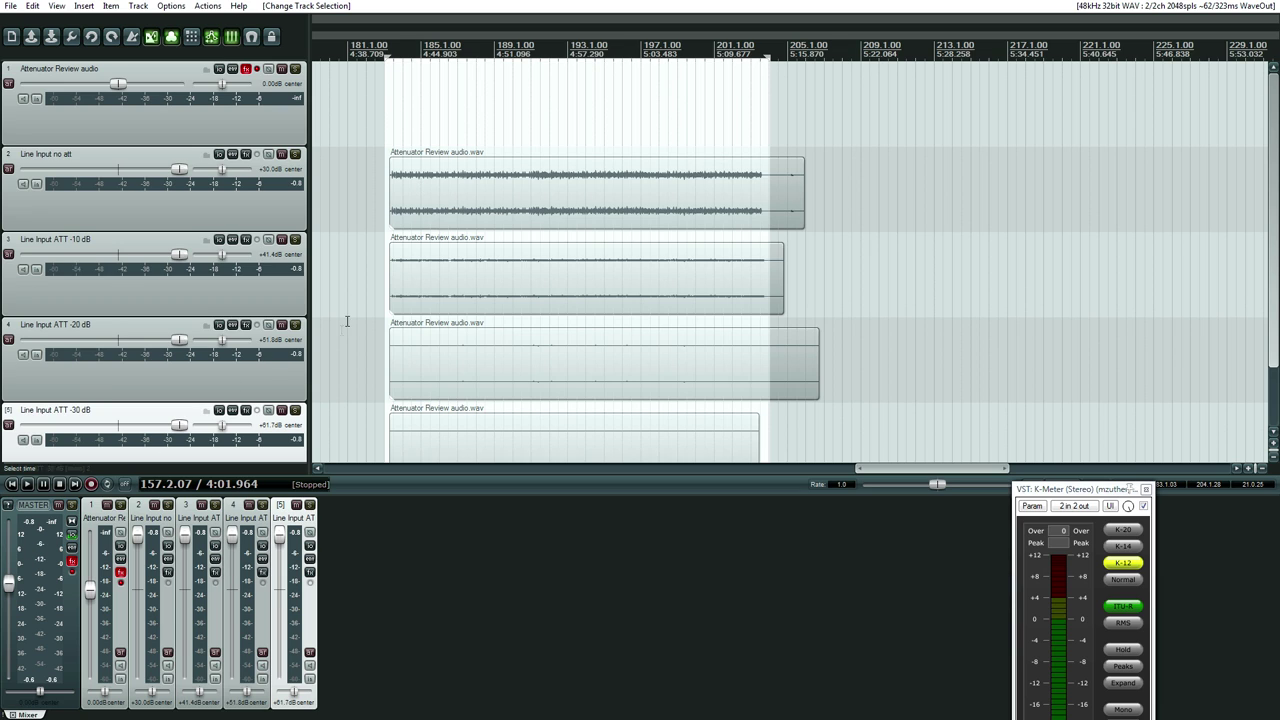
{"action": "double_click", "coordinate": [179, 169]}
{"action": "double_click", "coordinate": [178, 254]}
{"action": "left_click", "coordinate": [179, 340]}
{"action": "double_click", "coordinate": [179, 340]}
{"action": "double_click", "coordinate": [179, 425]}
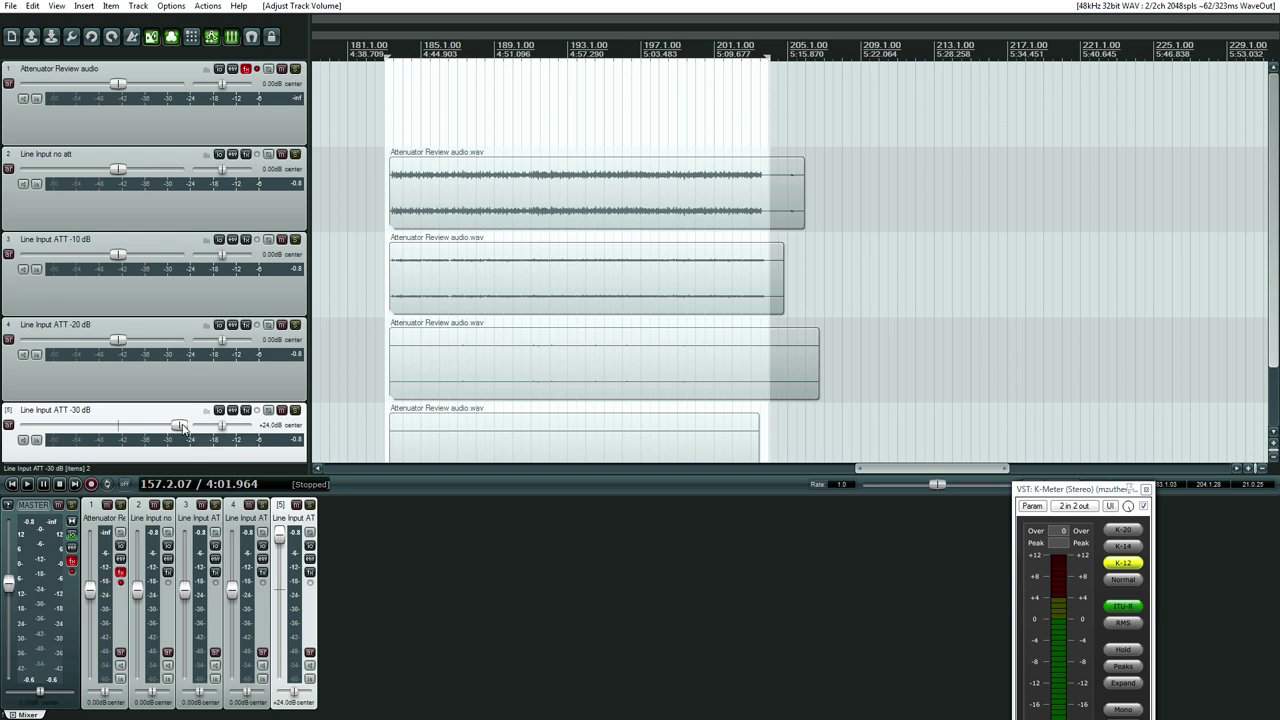
- Play the four aligned clips together from just before their start with the master volume at 0 dB to read each track's peak level
{"action": "left_click", "coordinate": [376, 124]}
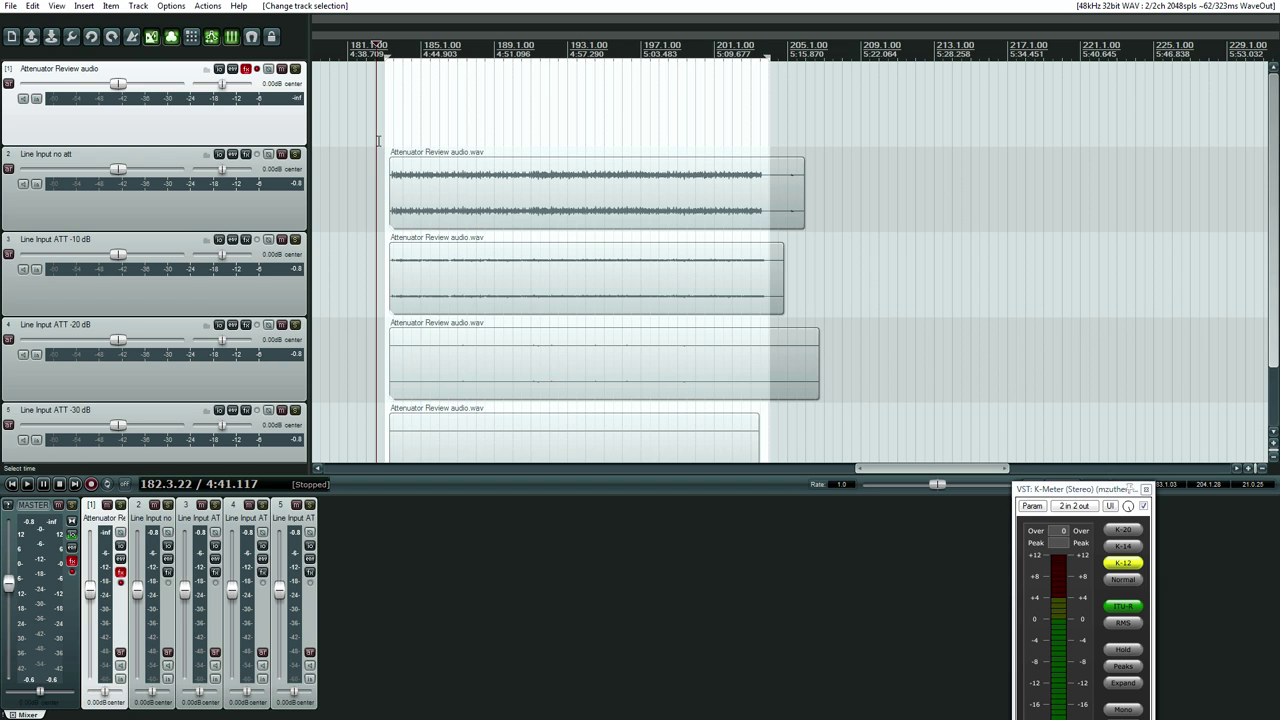
{"action": "left_click_drag", "start_coordinate": [8, 585], "coordinate": [8, 617]}
{"action": "key", "text": "space"}
{"action": "double_click", "coordinate": [7, 617]}
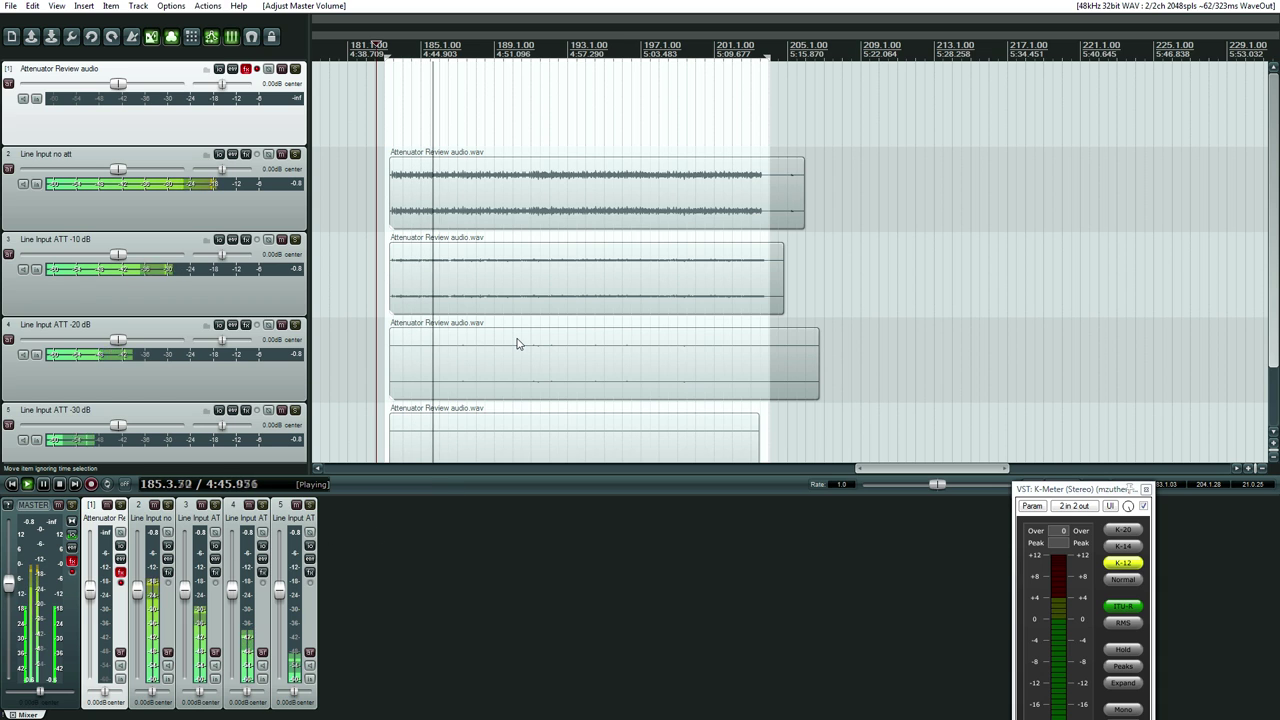
{"action": "key", "text": "space"}
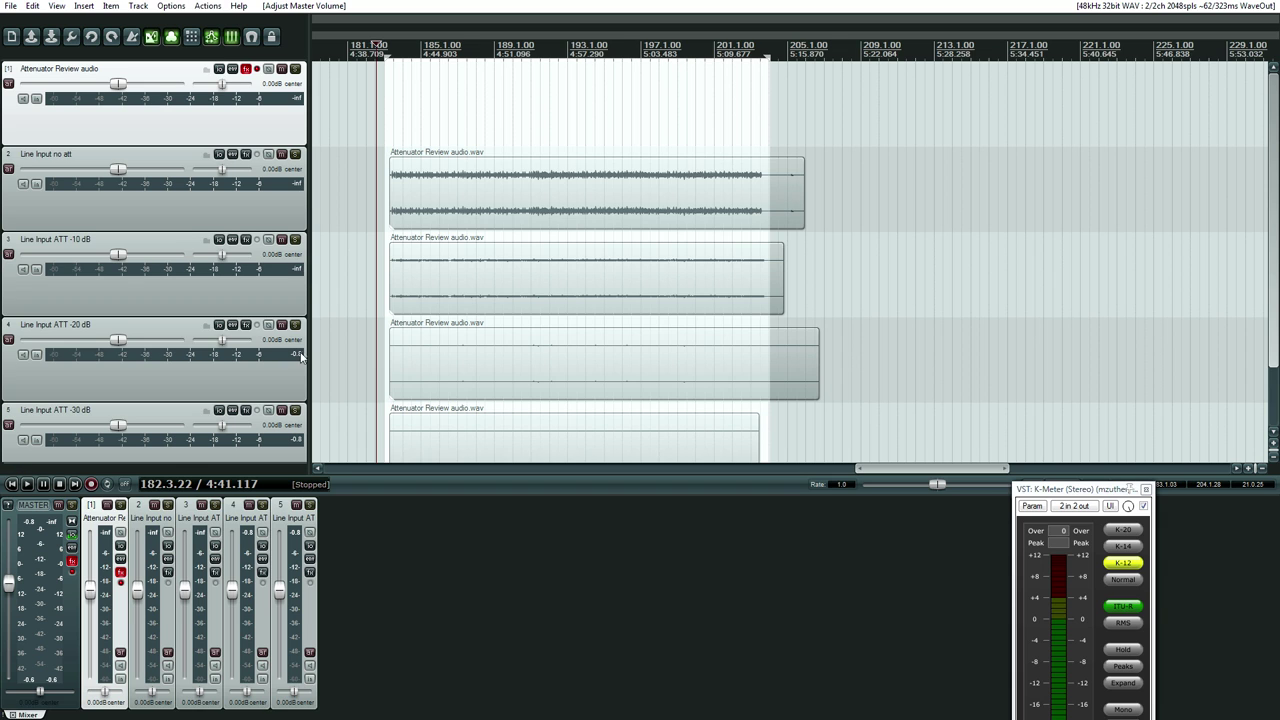
{"action": "key", "text": "space"}
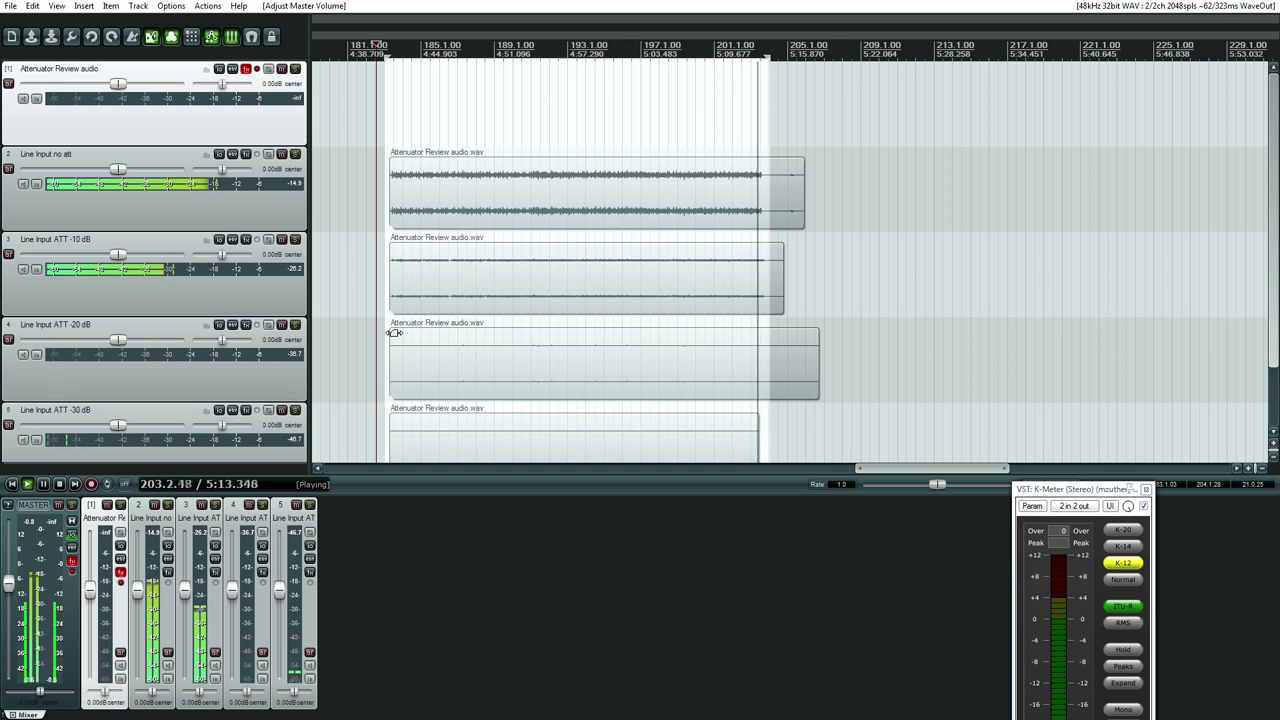
{"action": "key", "text": "space"}
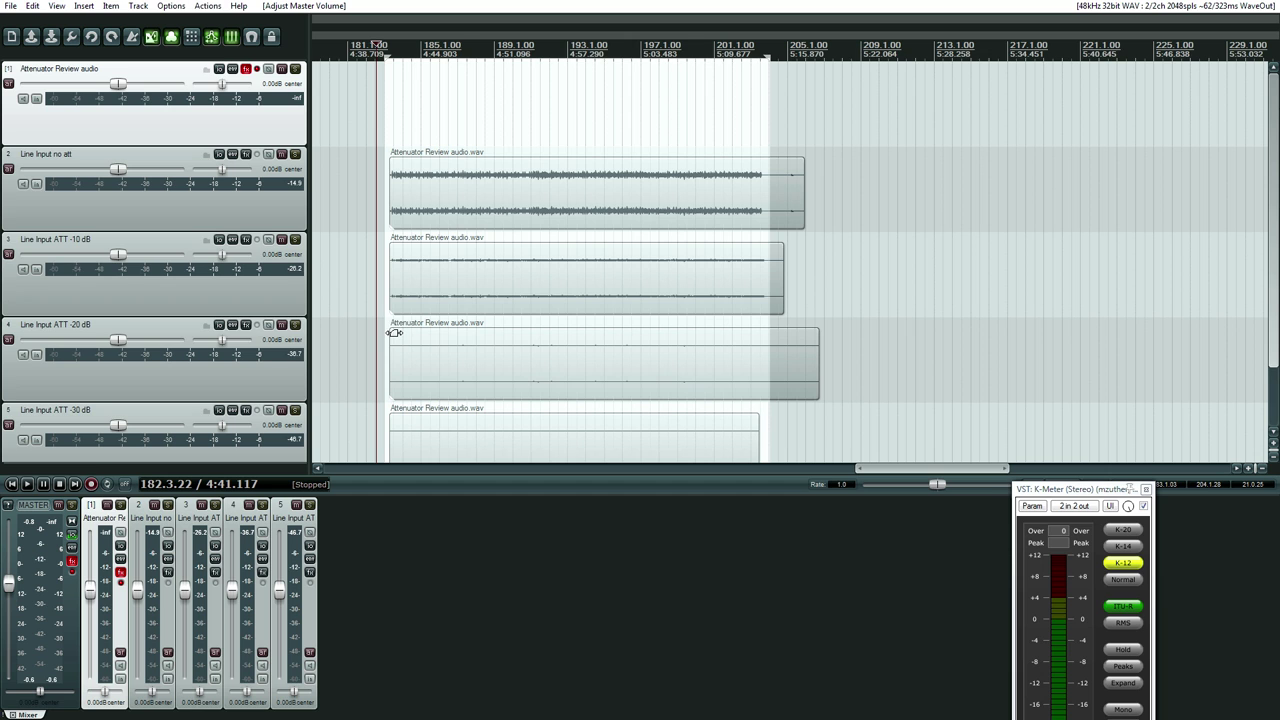
- Move the aligned ATT -10 dB, ATT -20 dB and ATT -30 dB clips so they follow the no att clip one after another
{"action": "left_click_drag", "start_coordinate": [440, 287], "coordinate": [877, 290]}
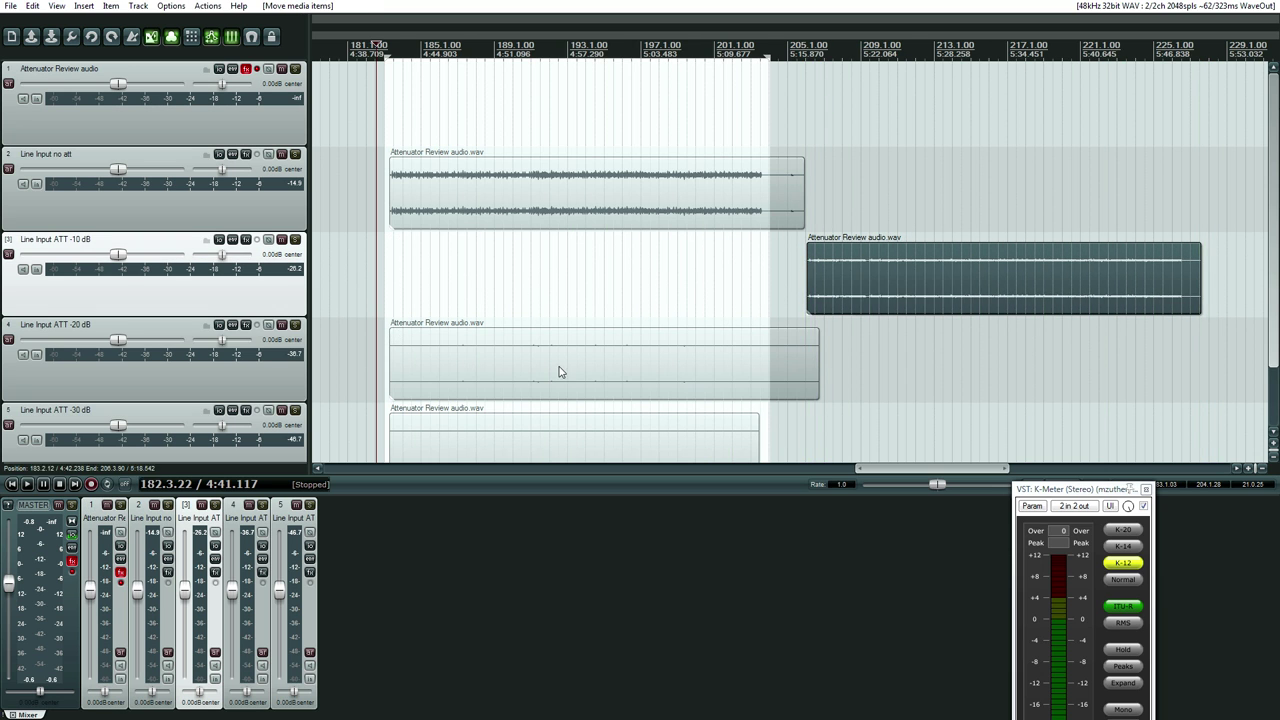
{"action": "left_click_drag", "start_coordinate": [560, 372], "coordinate": [1132, 380]}
{"action": "left_click_drag", "start_coordinate": [973, 372], "coordinate": [1220, 372]}
{"action": "scroll", "coordinate": [1086, 380], "scroll_direction": "down", "scroll_amount": 3}
{"action": "left_click_drag", "start_coordinate": [823, 470], "coordinate": [943, 470]}
{"action": "left_click_drag", "start_coordinate": [514, 434], "coordinate": [1090, 440]}
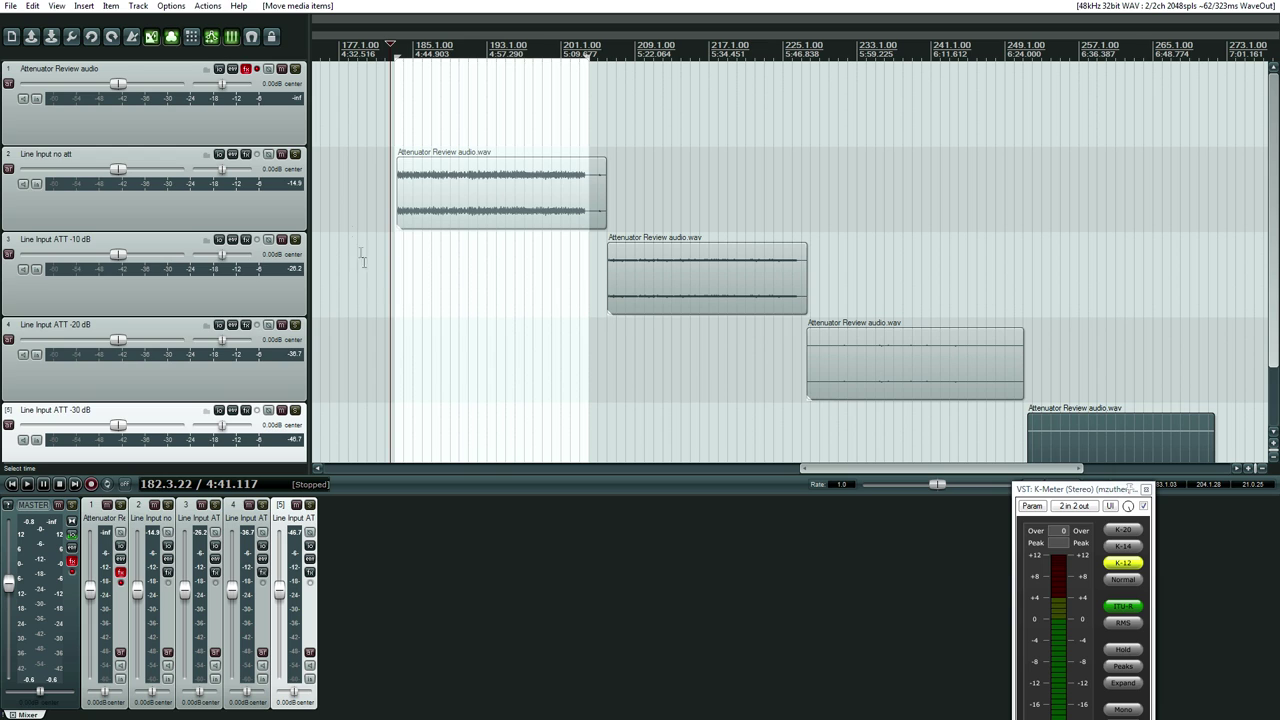
- Set the four Line Input volumes to +14.0, +25.3, +35.8 and +45.8 dB, and play the no att clip from just before its start
{"action": "left_click", "coordinate": [298, 183]}
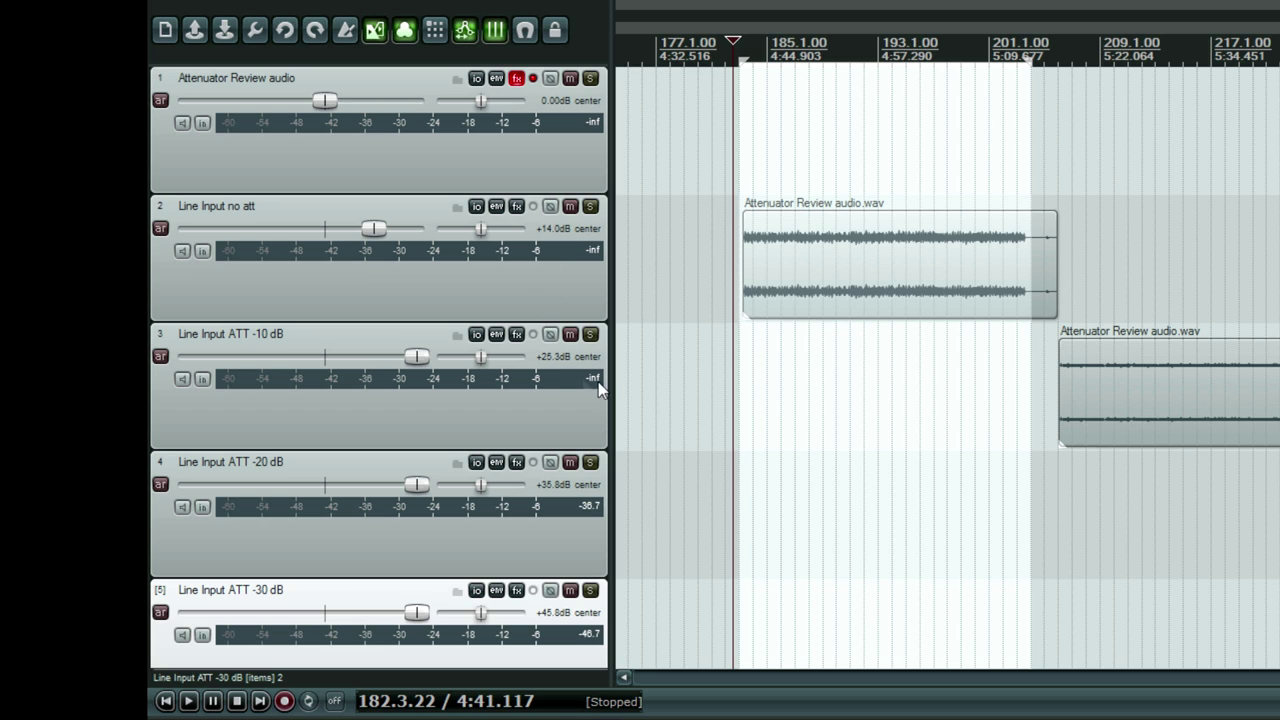
{"action": "left_click", "coordinate": [728, 370]}
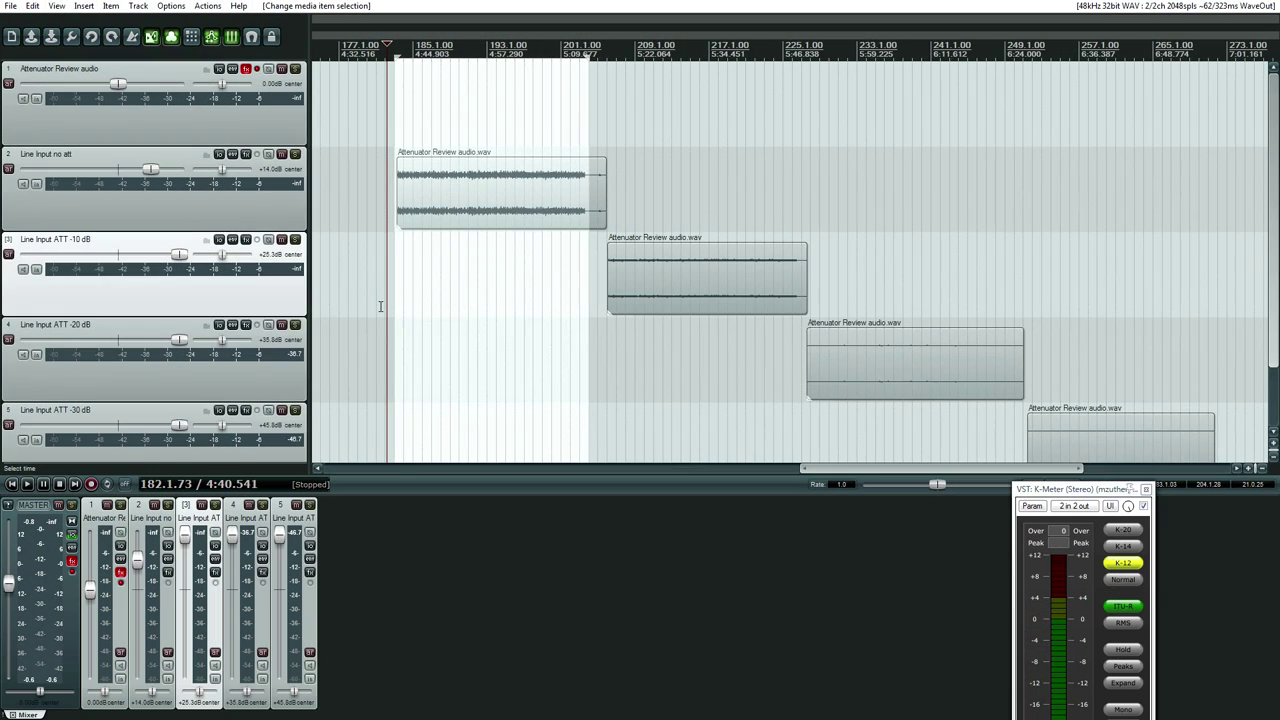
{"action": "key", "text": "space"}
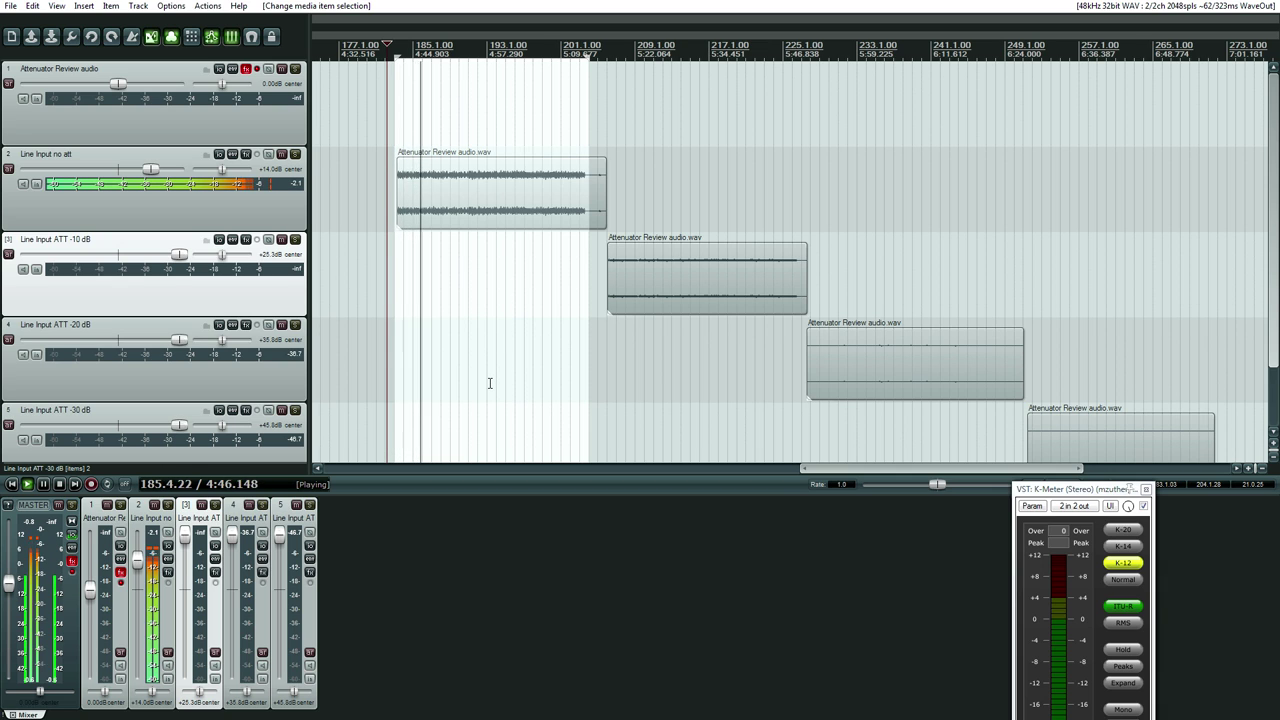
- Alternate playback between the Line Input ATT -10 dB clip and the no att clip to compare their sound and noise
{"action": "left_click", "coordinate": [640, 372]}
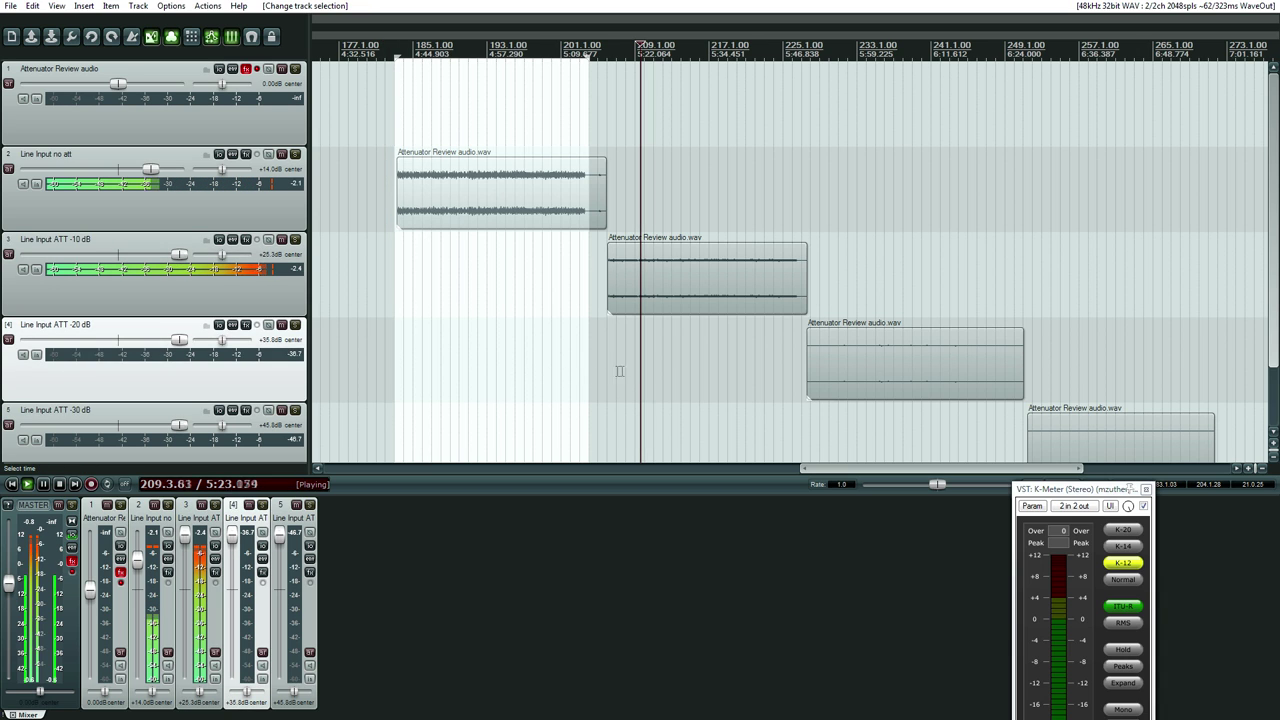
{"action": "left_click", "coordinate": [609, 369]}
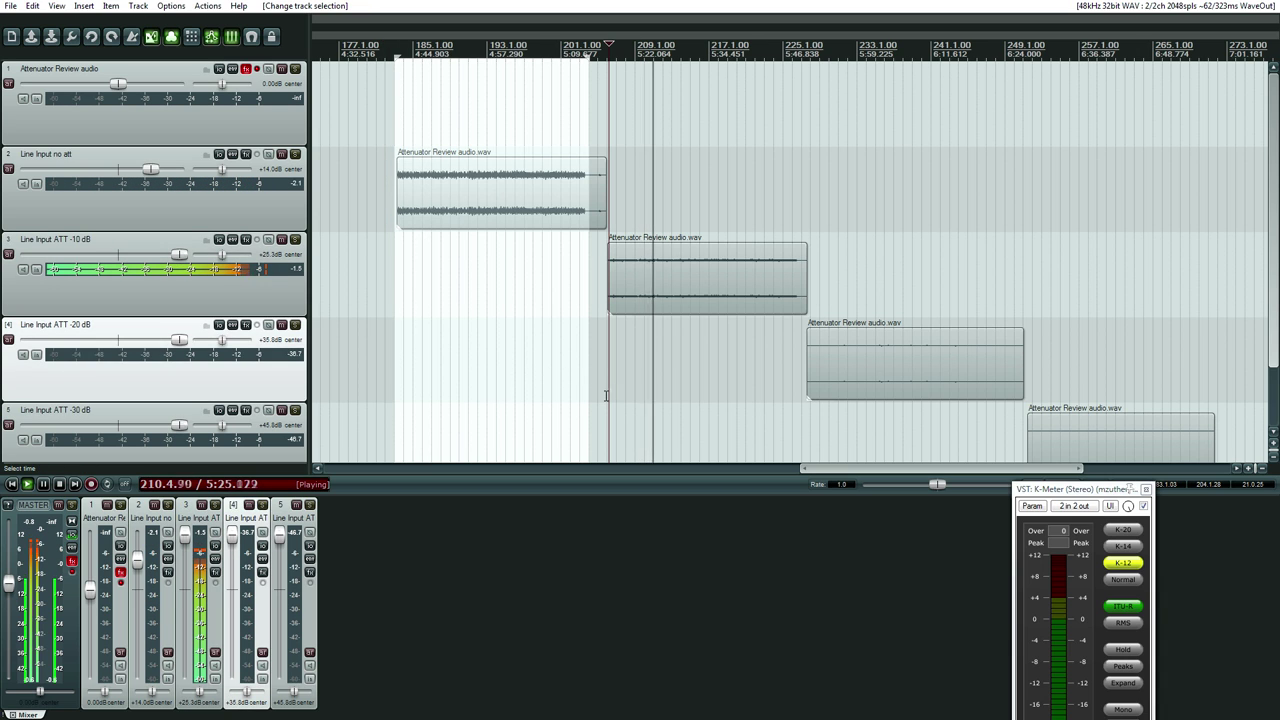
{"action": "left_click", "coordinate": [505, 346]}
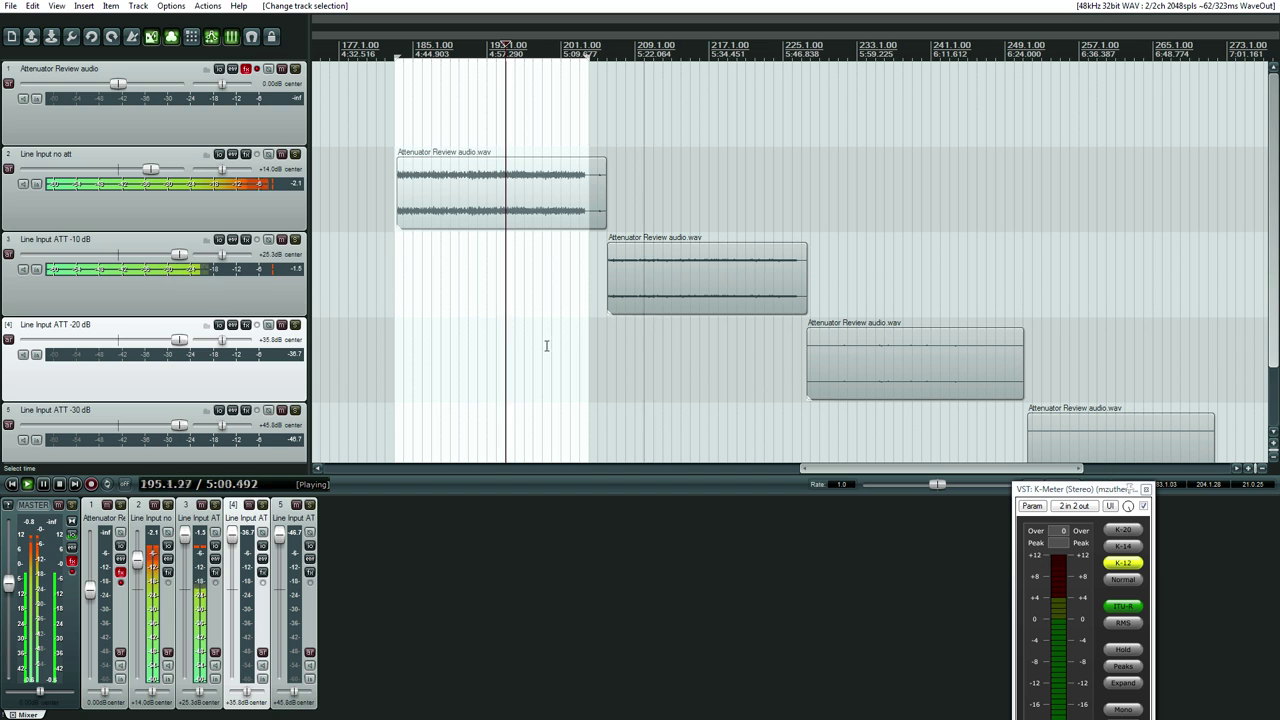
{"action": "left_click", "coordinate": [719, 370]}
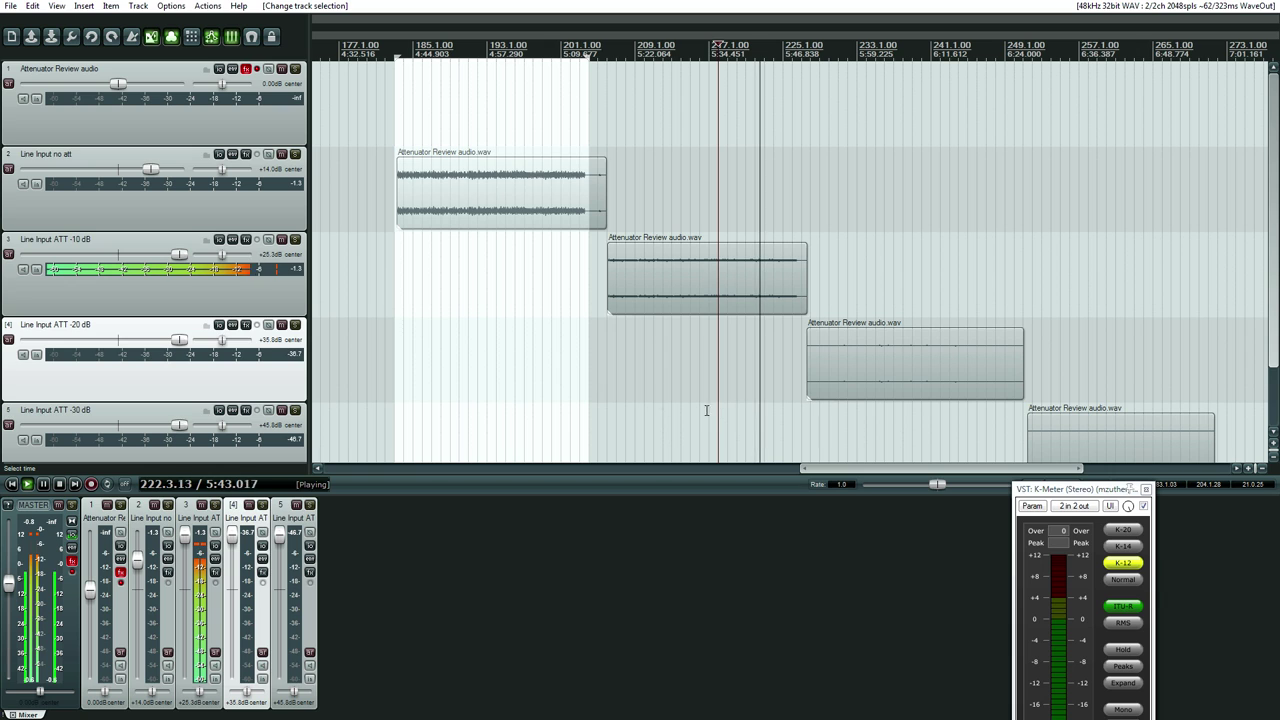
{"action": "left_click", "coordinate": [521, 368]}
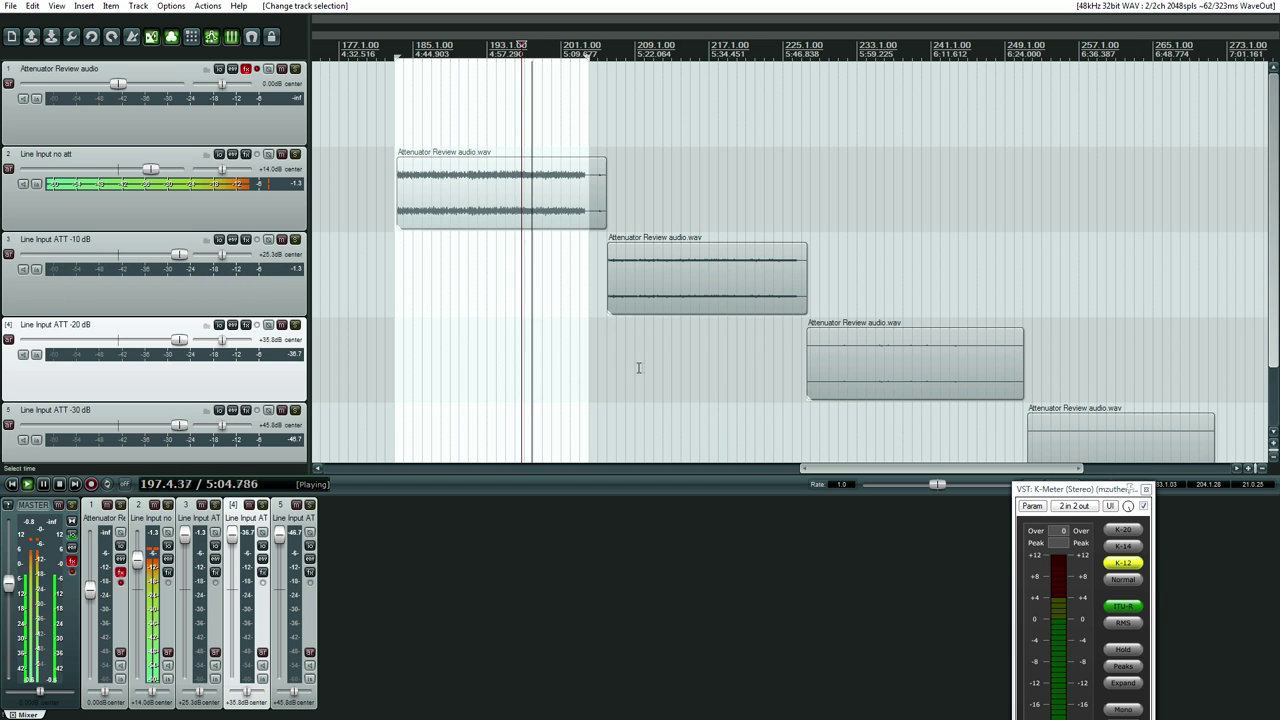
{"action": "left_click", "coordinate": [731, 375]}
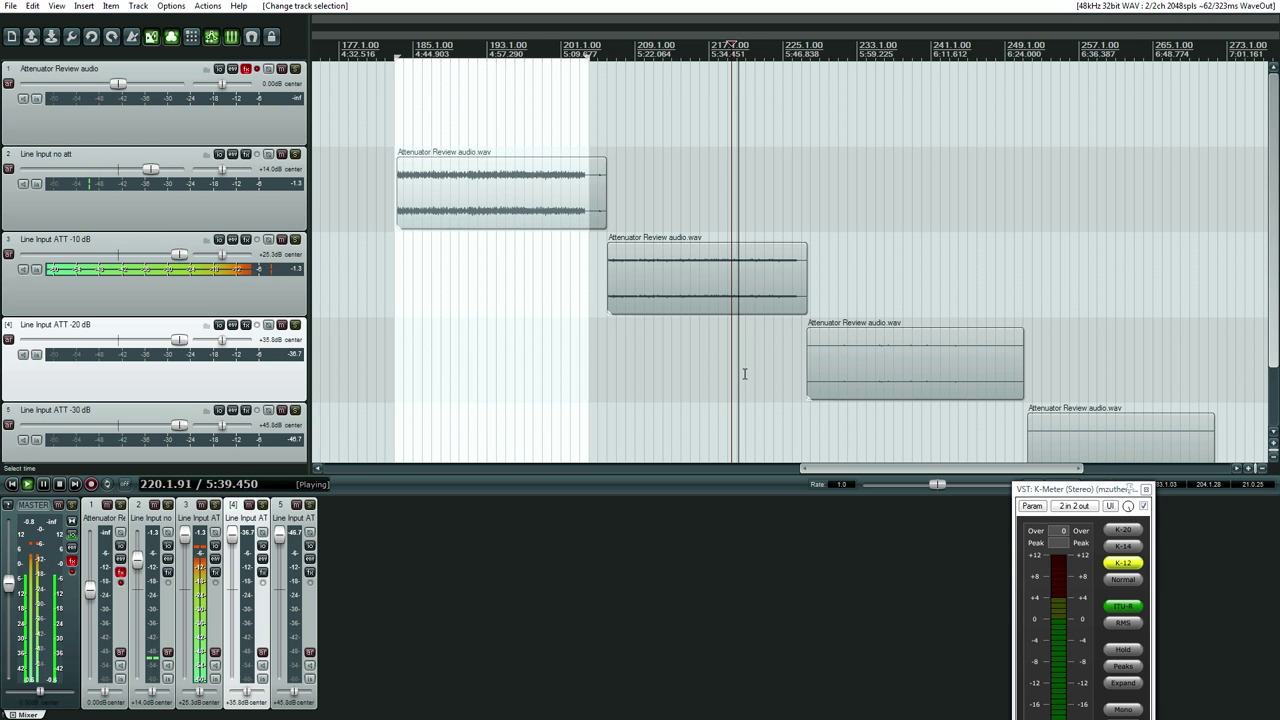
- Play the ATT -20 dB clip from its middle and from its start, followed by the ATT -30 dB clip from its start
{"action": "left_click", "coordinate": [932, 434]}
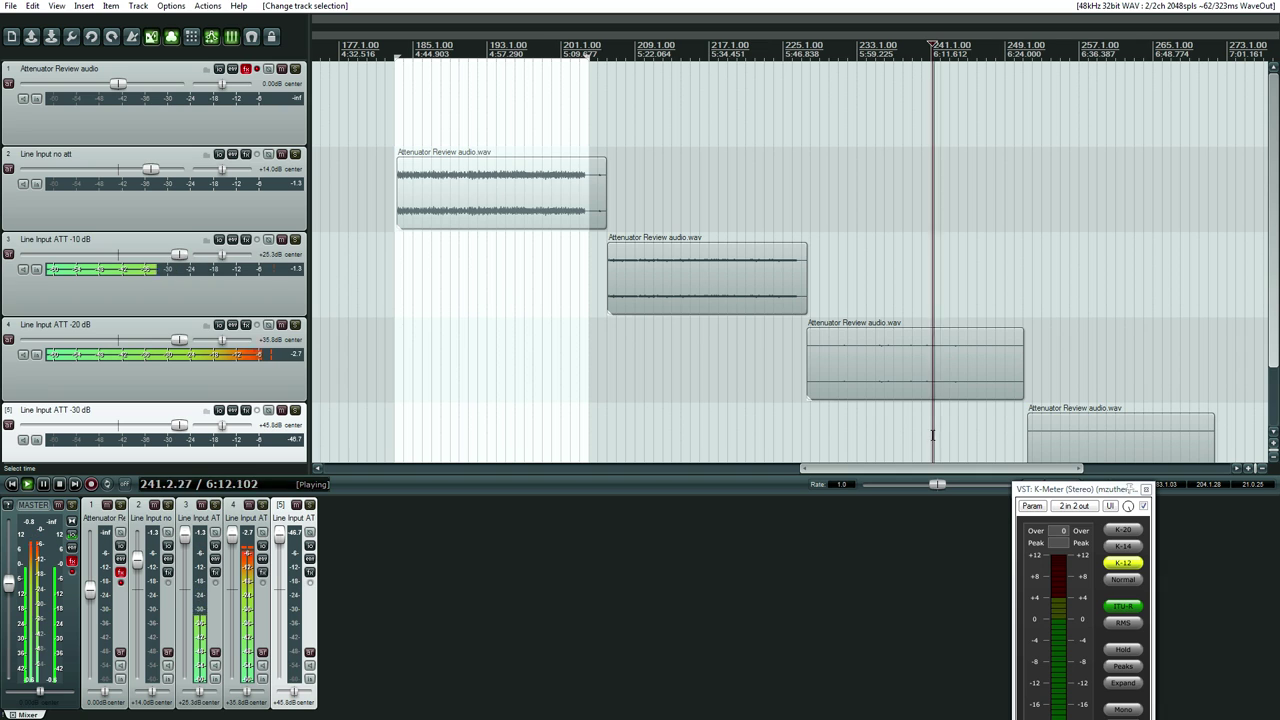
{"action": "left_click", "coordinate": [818, 433]}
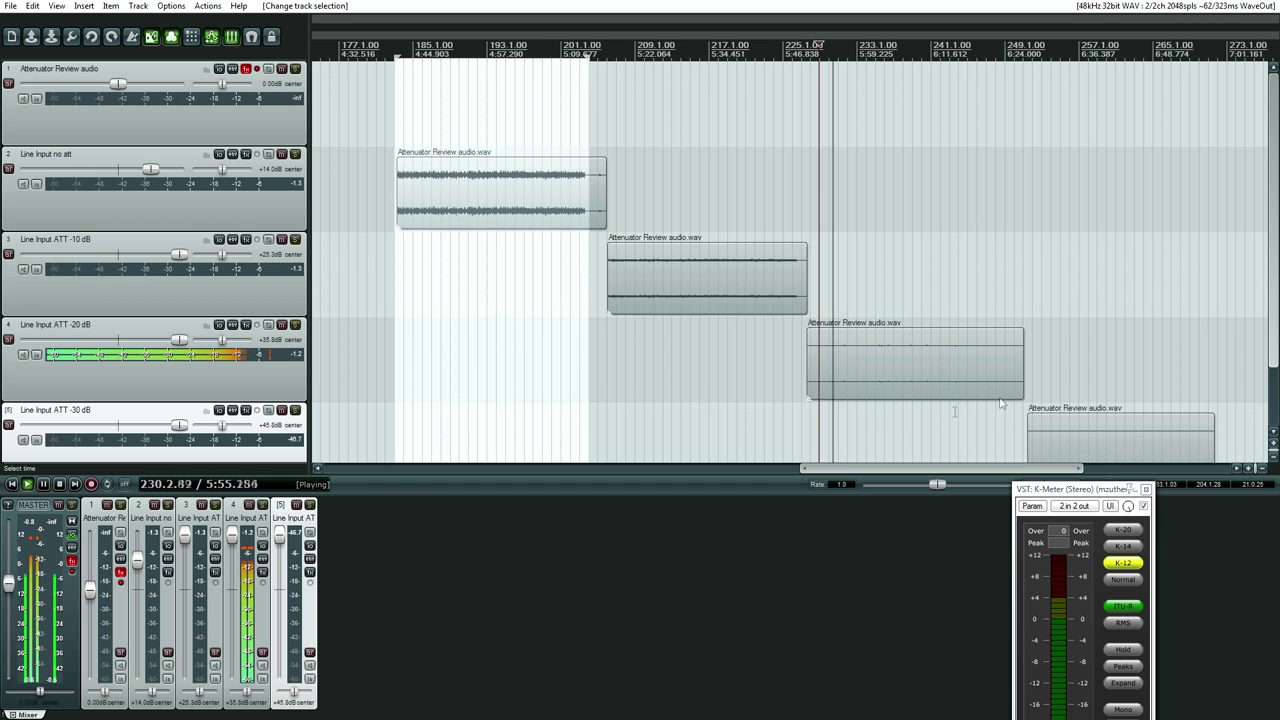
{"action": "left_click", "coordinate": [1028, 385]}
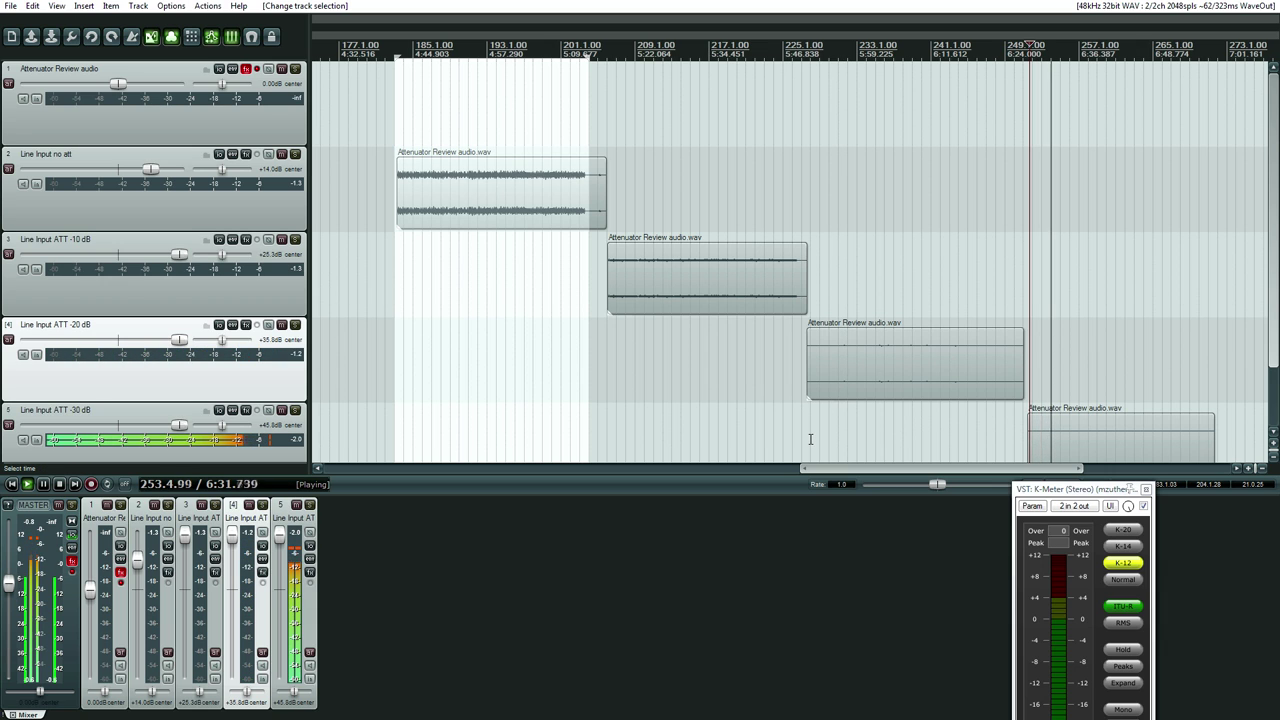
- Compare the ATT -10 dB, no att and ATT -30 dB clips by playing each from its beginning
{"action": "left_click", "coordinate": [610, 428]}
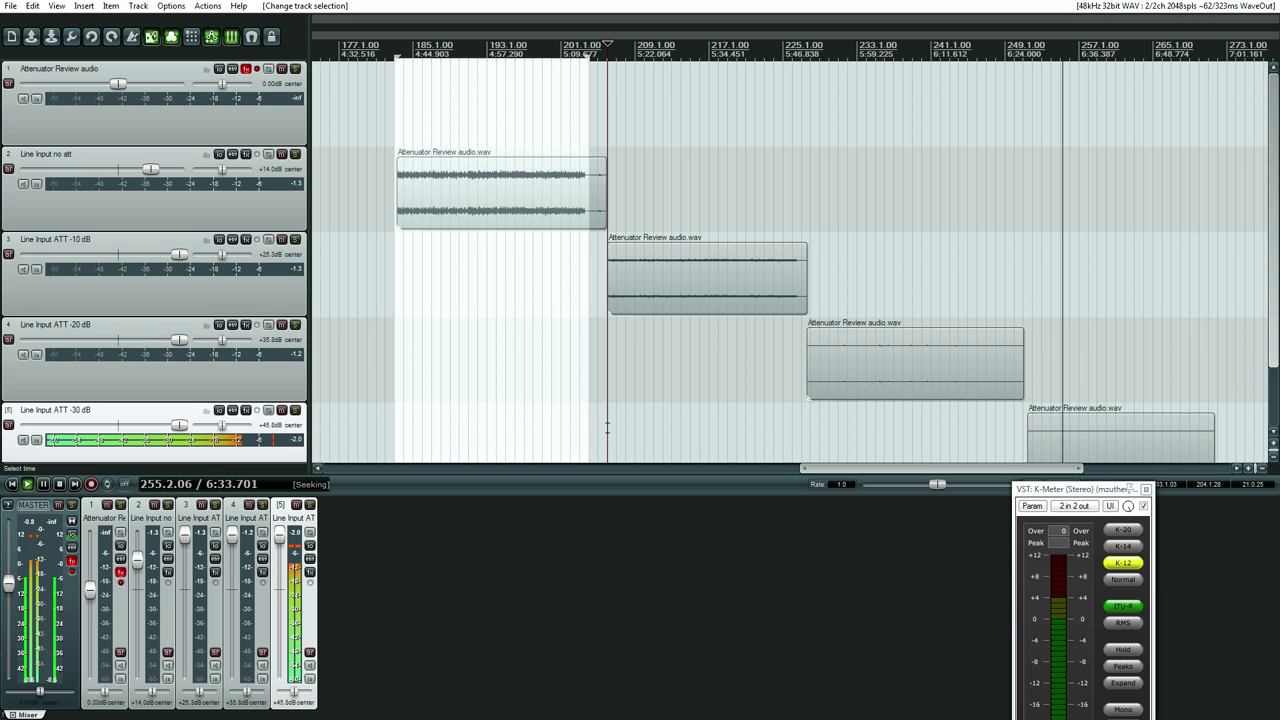
{"action": "left_click", "coordinate": [401, 424]}
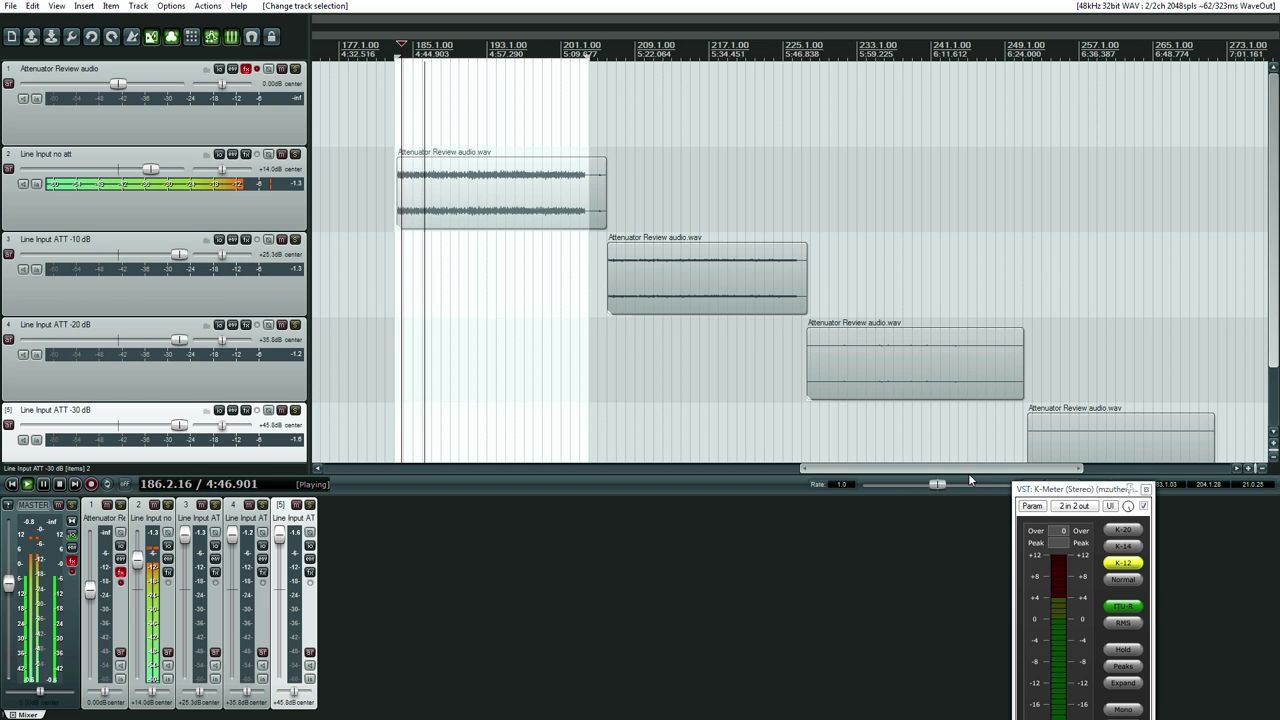
{"action": "left_click", "coordinate": [1020, 366]}
{"action": "left_click", "coordinate": [1029, 368]}
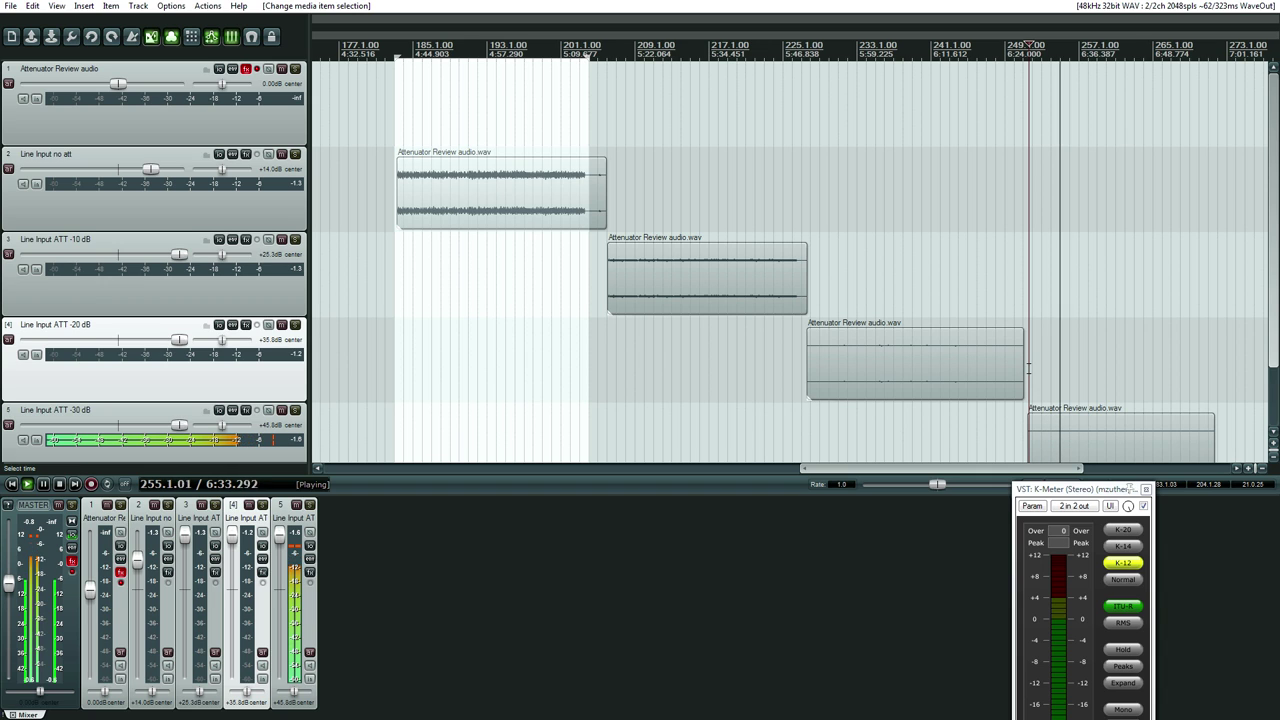
- Play long stretches of the ATT -10 dB, -20 dB and -30 dB clips in turn from their starts, and stop playback
{"action": "left_click", "coordinate": [607, 363]}
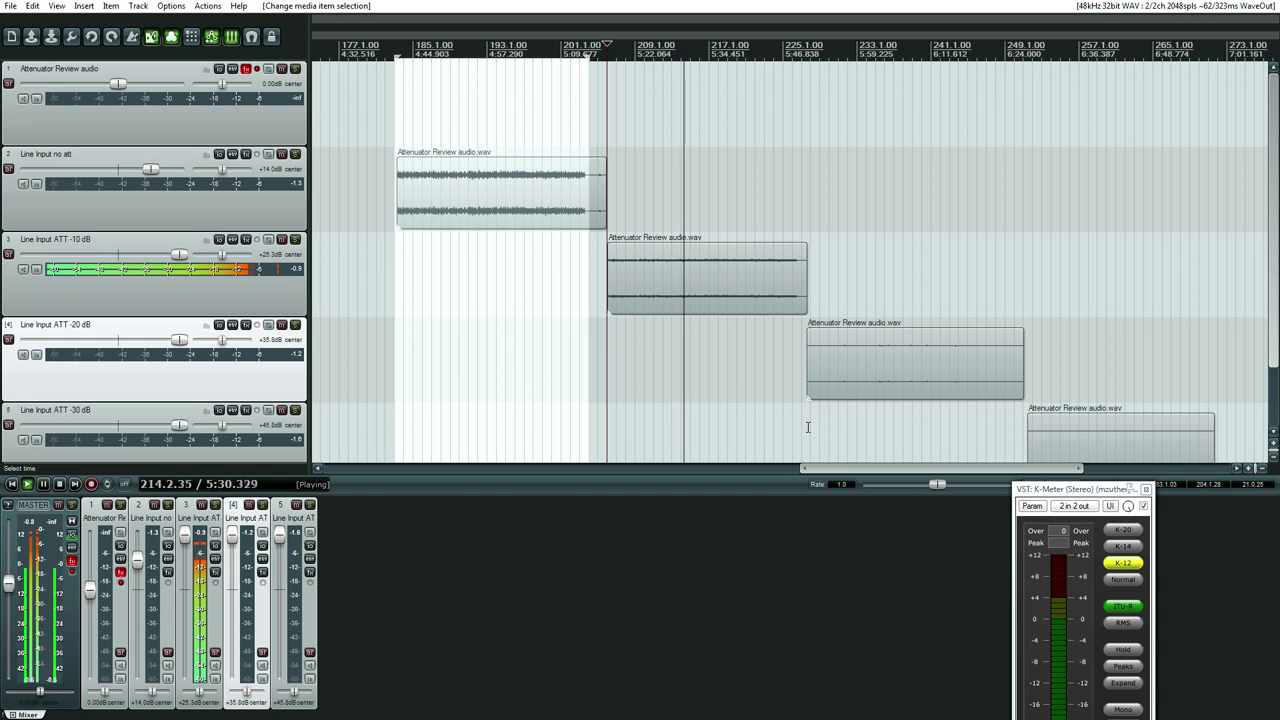
{"action": "left_click", "coordinate": [808, 427]}
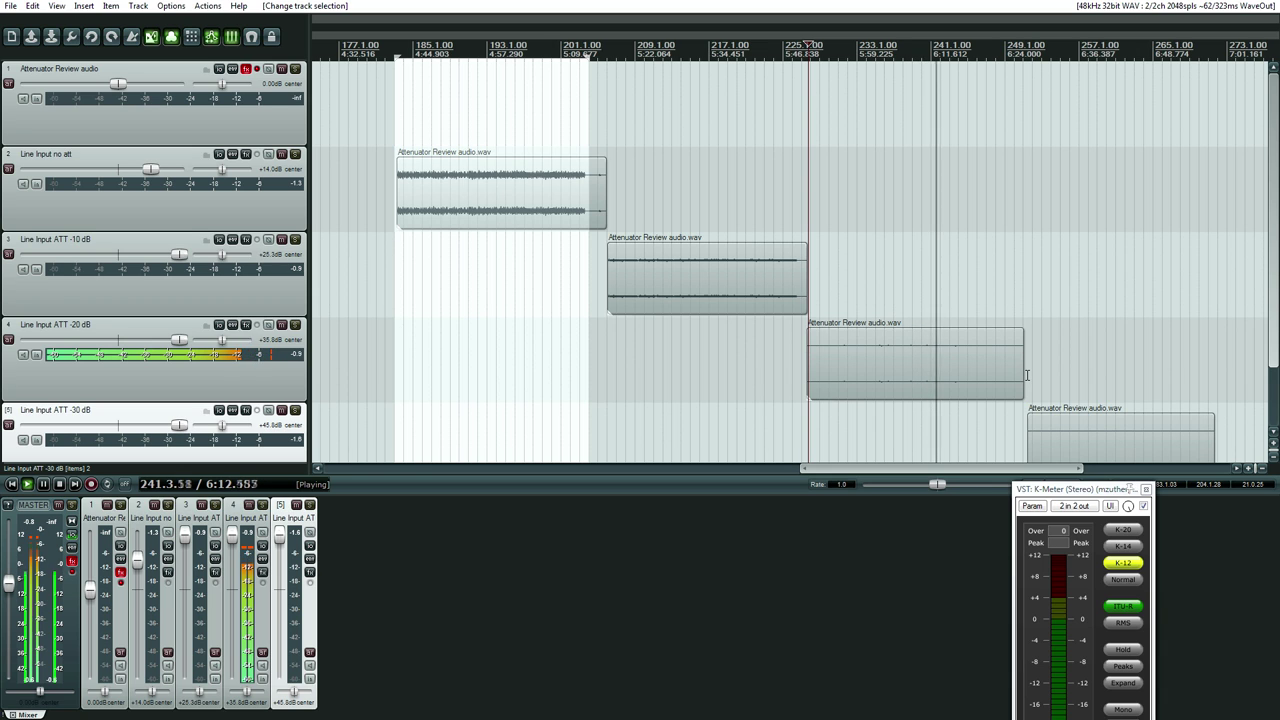
{"action": "left_click", "coordinate": [1026, 375]}
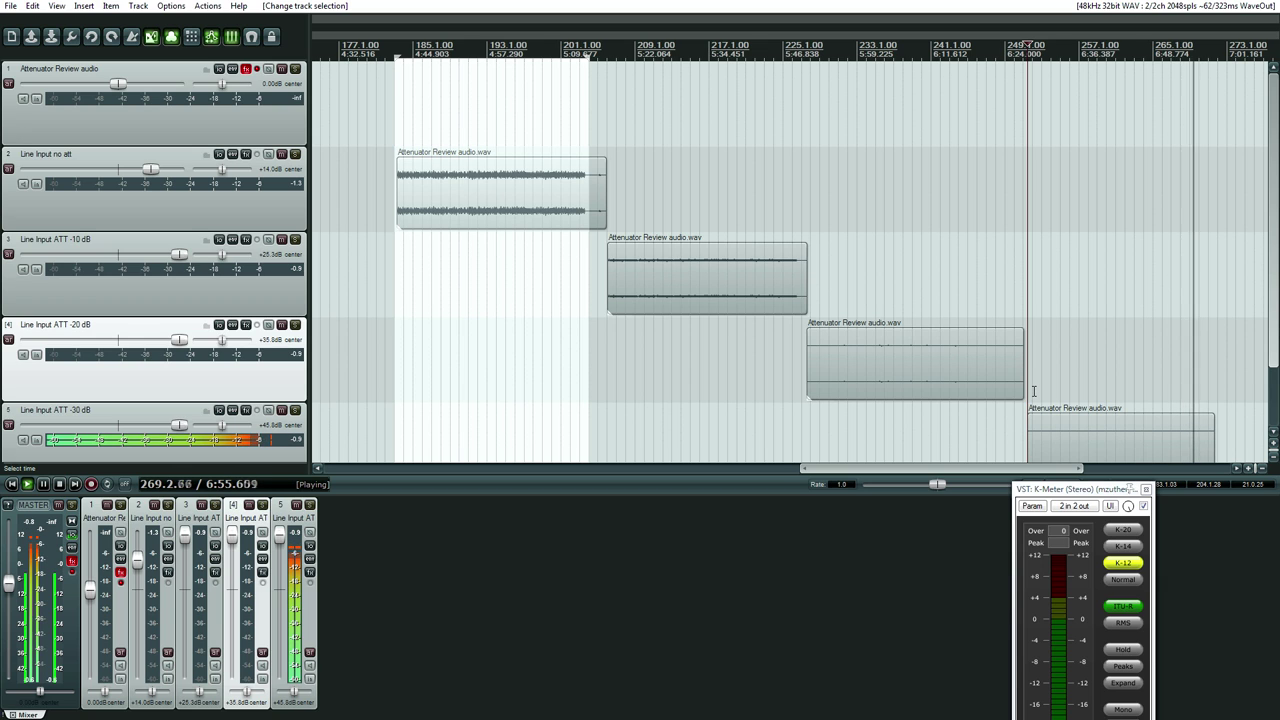
{"action": "key", "text": "space"}
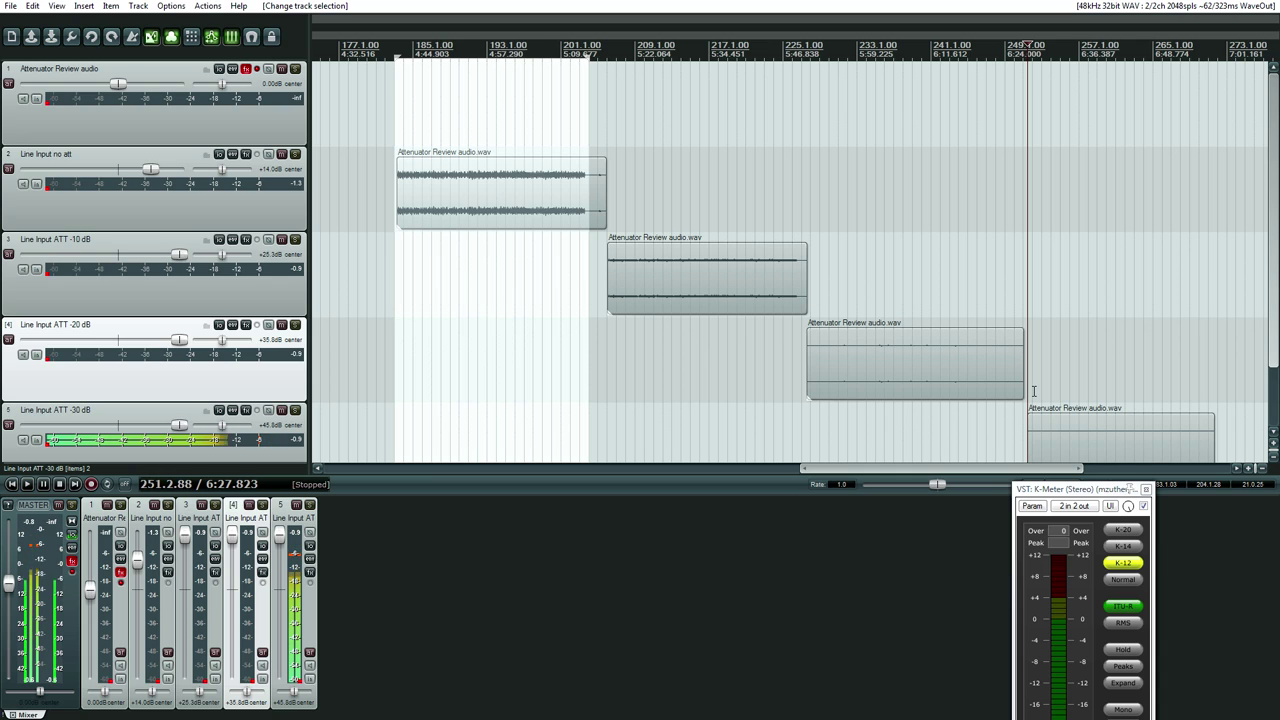